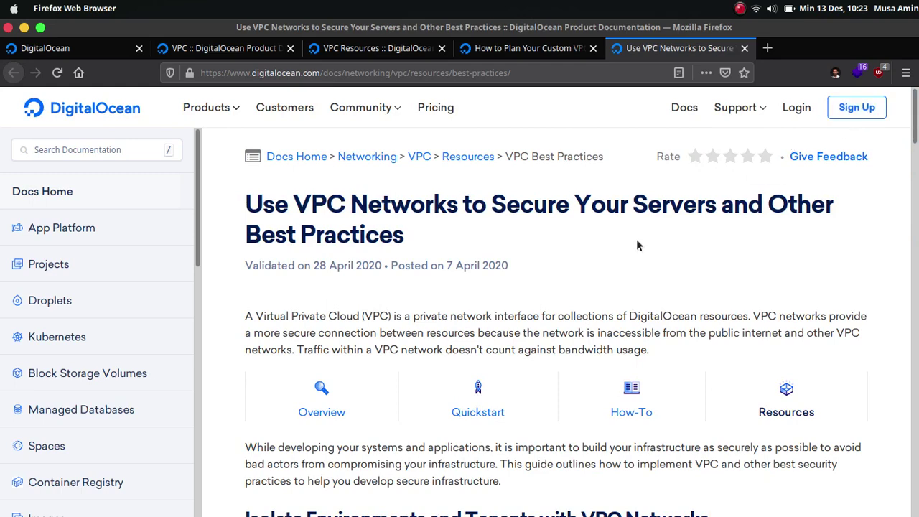
Step: Scroll through the VPC best-practices documentation page to review it
scroll(618, 253, down, 1)
scroll(618, 253, up, 1)
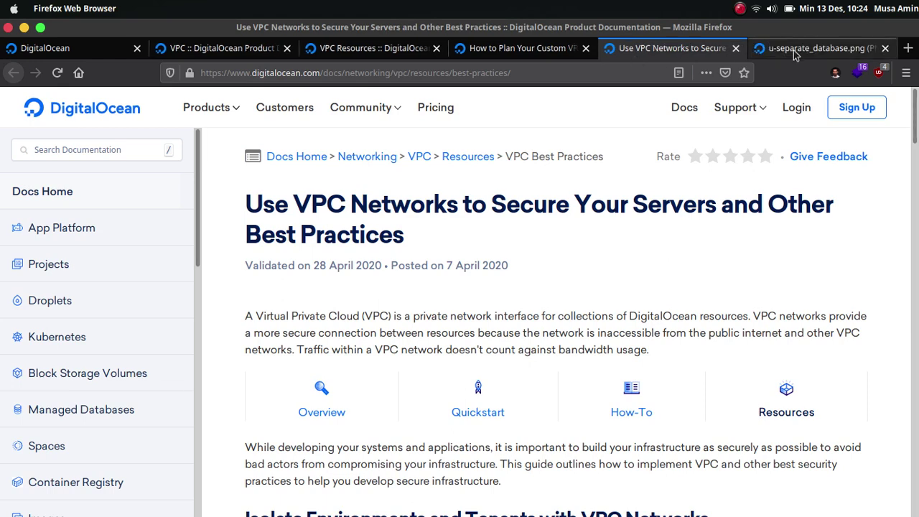
Step: Open the u-separate_database.png Separate Database Server diagram in its own tab
click(793, 50)
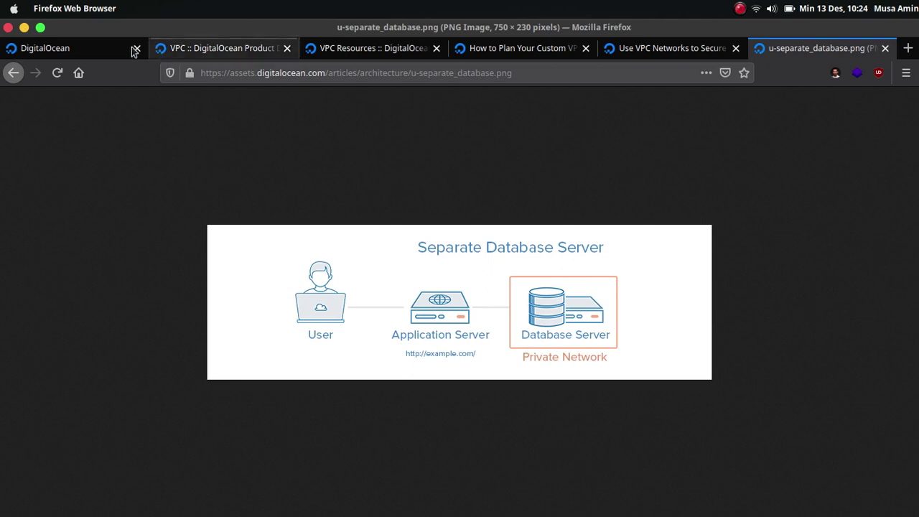
Step: Start a new VPC network from the VPC networks page, located in Singapore SGP1
click(110, 51)
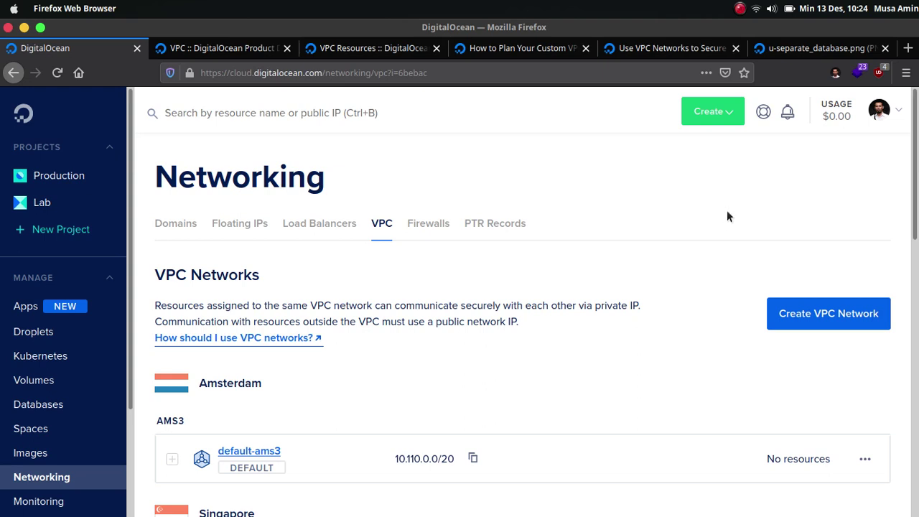
scroll(862, 271, down, 1)
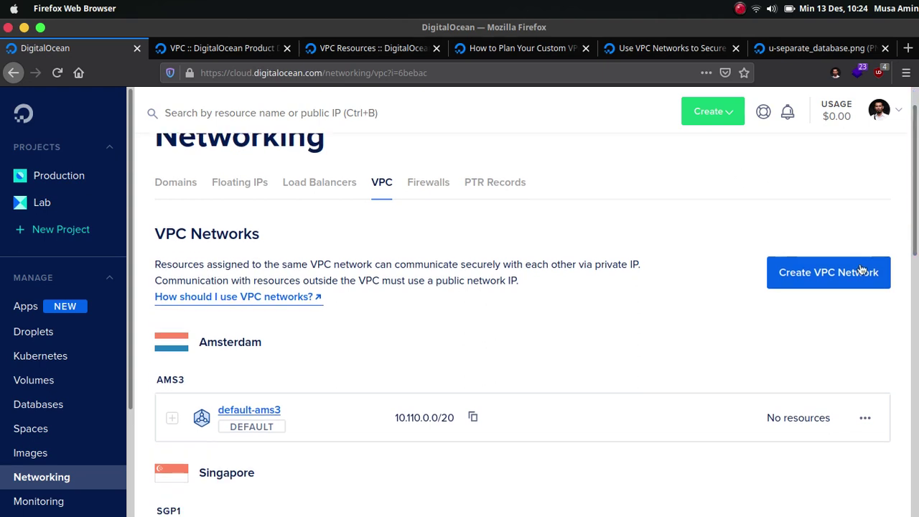
click(847, 277)
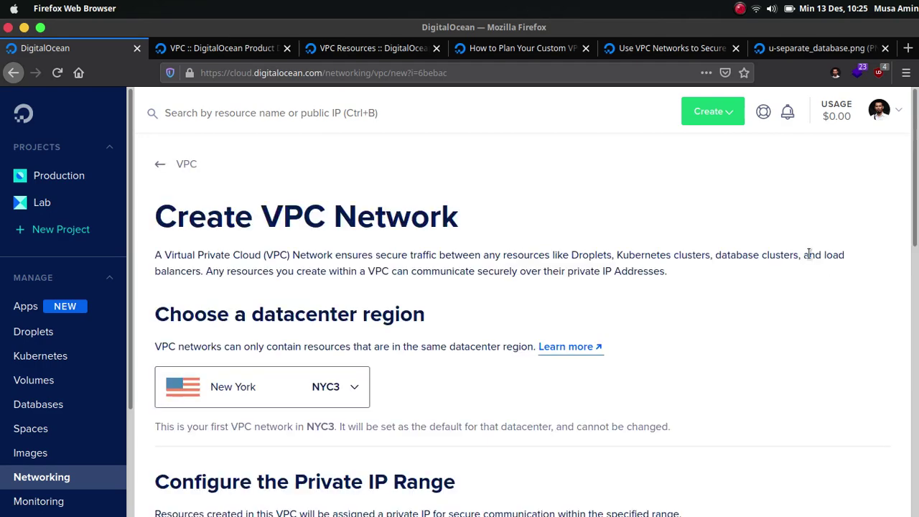
scroll(775, 255, down, 2)
scroll(505, 327, down, 2)
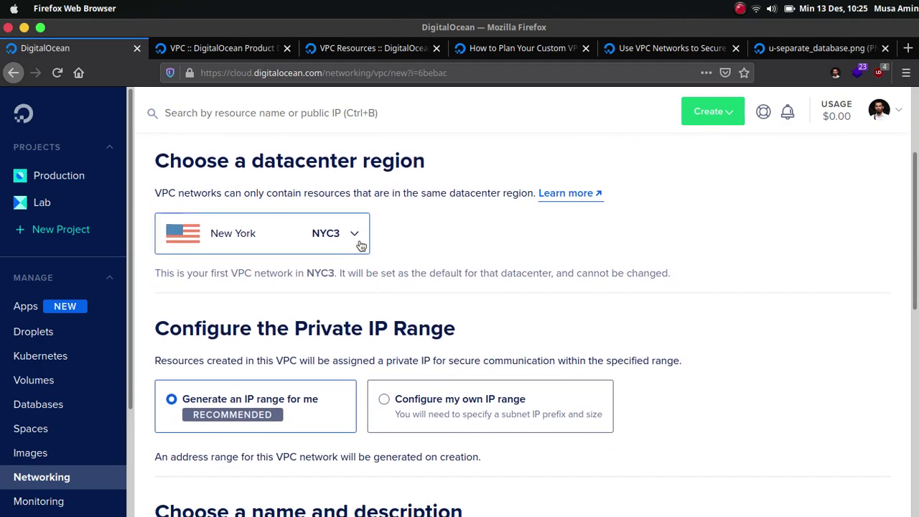
click(357, 240)
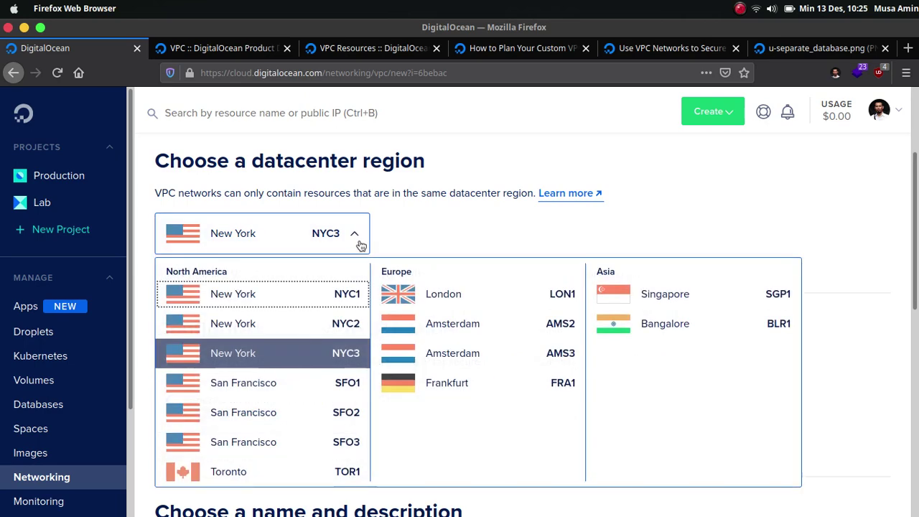
click(665, 296)
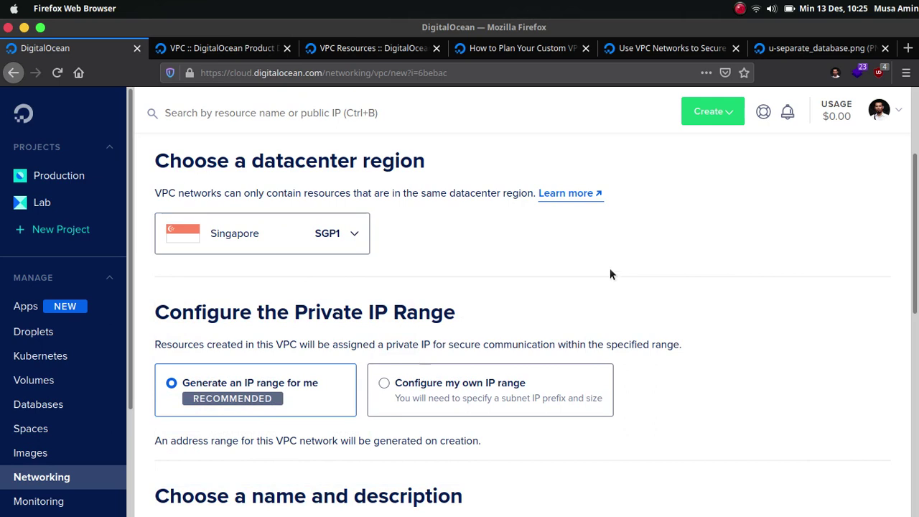
scroll(610, 271, down, 3)
scroll(610, 273, down, 1)
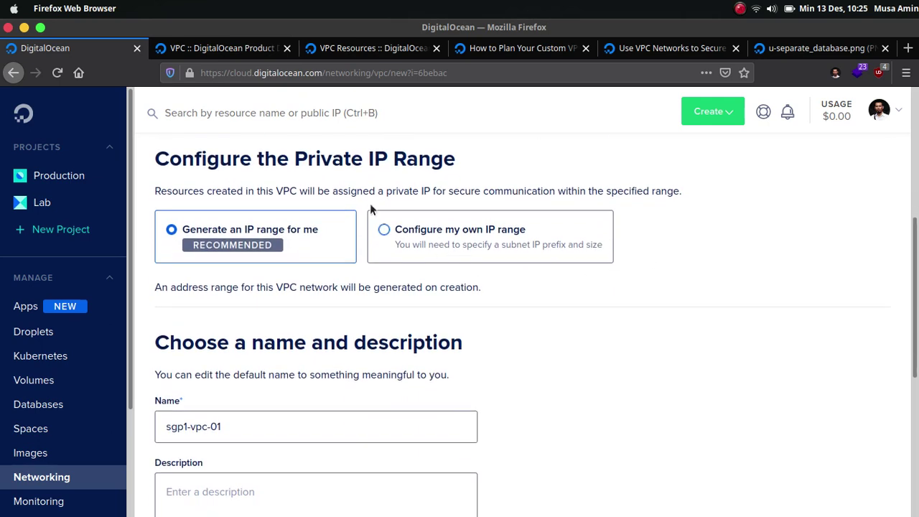
Step: Give the VPC a custom private range of 192.168.0.0 with a /24 network size
click(303, 237)
click(313, 282)
click(400, 236)
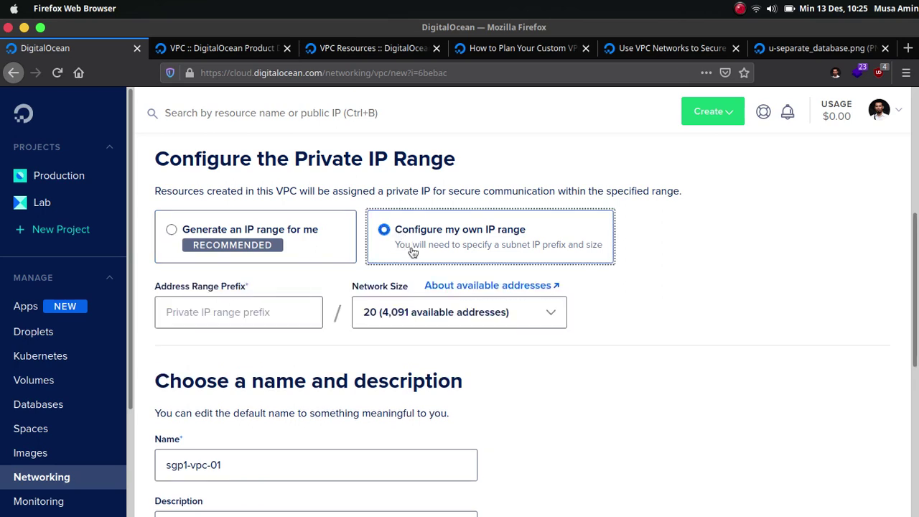
click(245, 310)
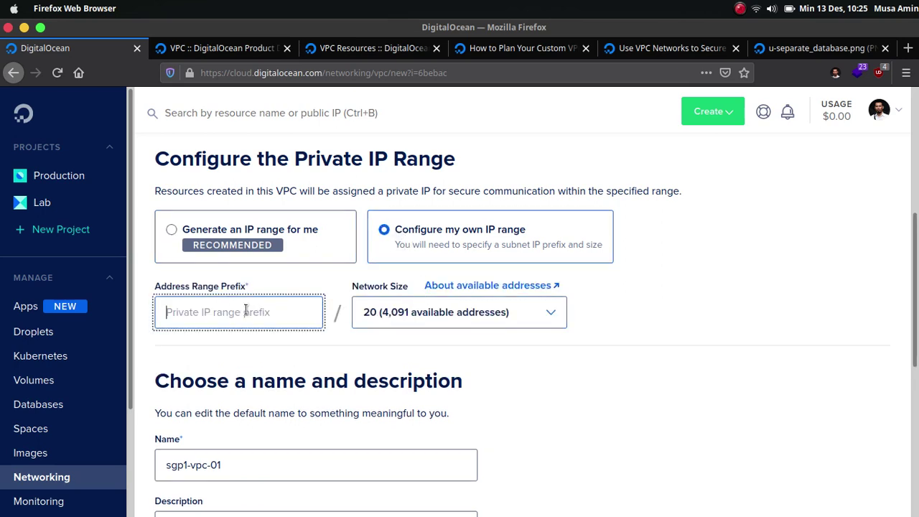
text(192.168.)
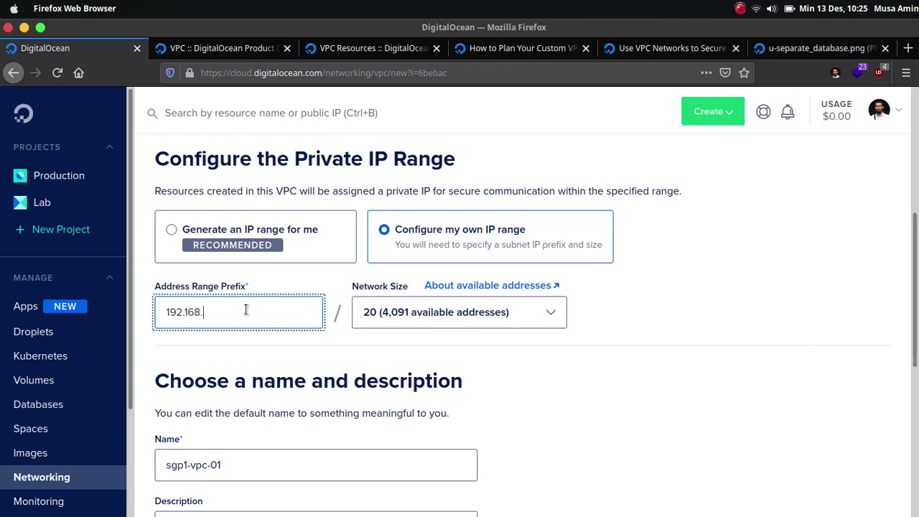
text(0.0)
click(400, 312)
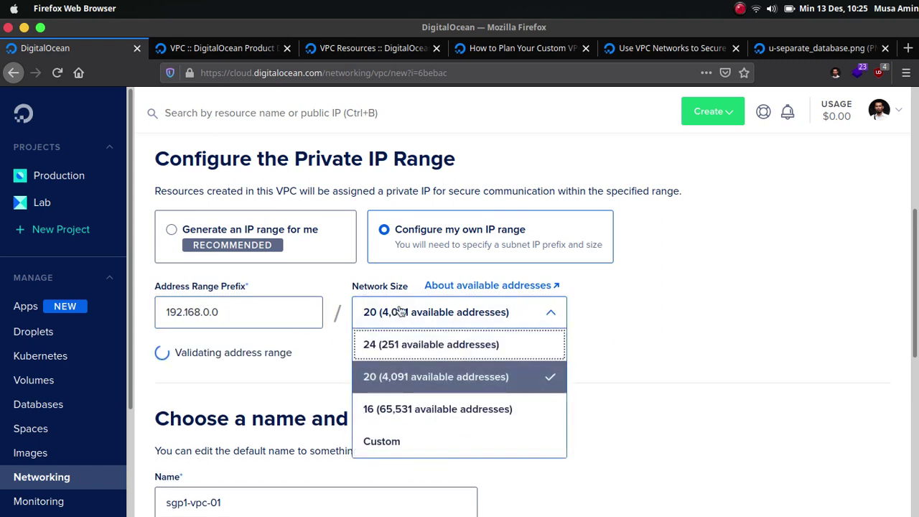
click(431, 346)
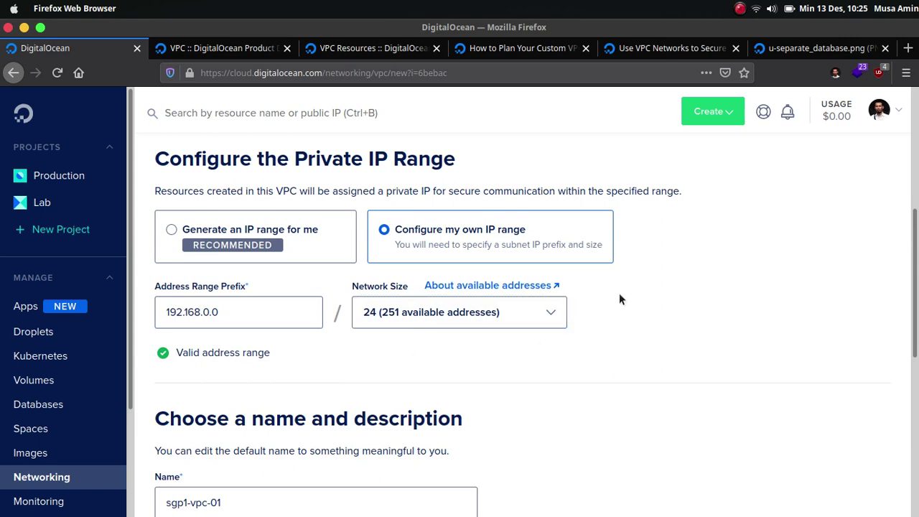
Step: Rename the network from sgp1-vpc-01 to sgp1-vpc-webapp
scroll(619, 295, down, 1)
scroll(620, 295, down, 2)
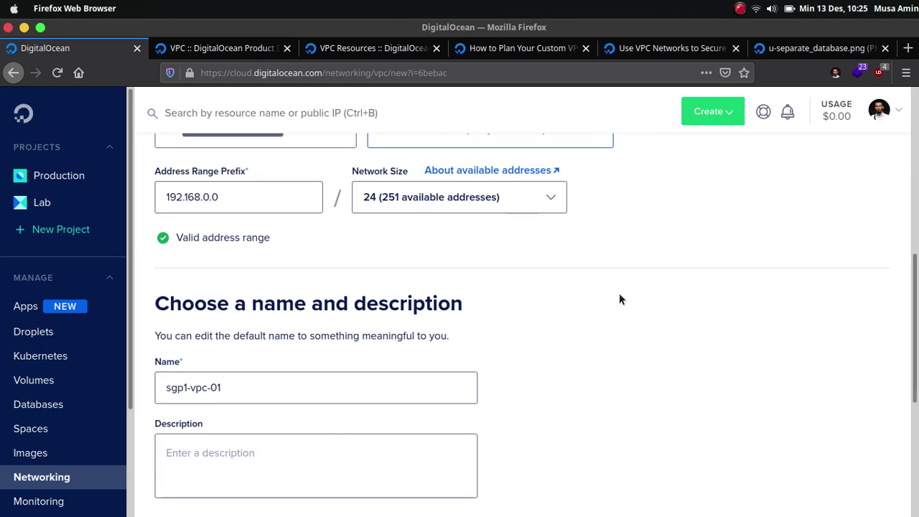
scroll(619, 293, down, 1)
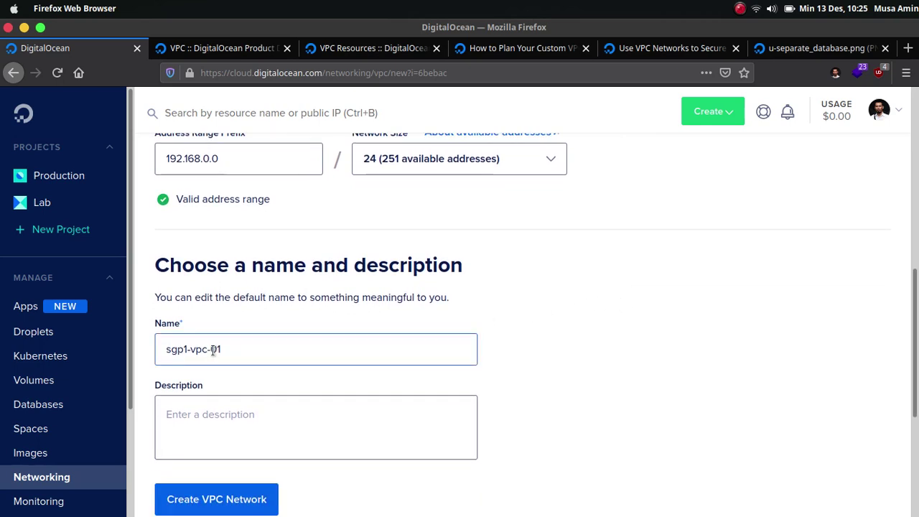
drag(211, 350, 232, 357)
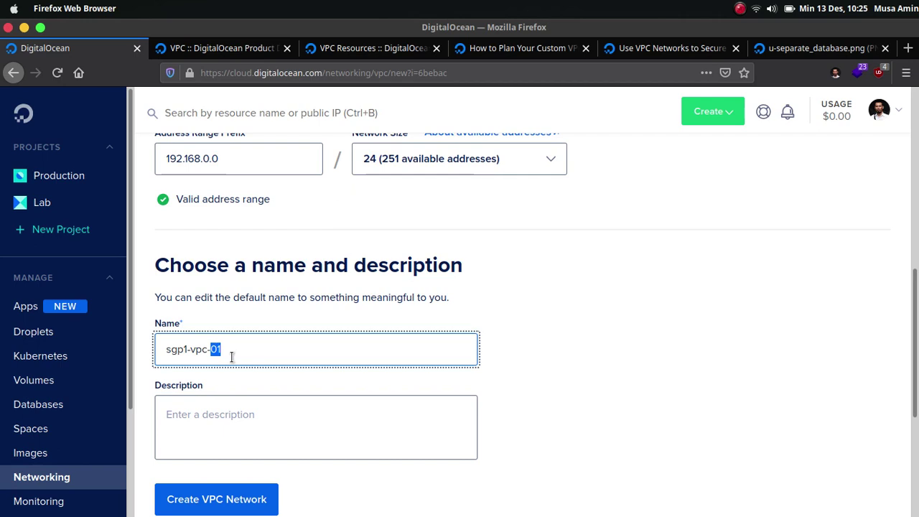
text(webapp)
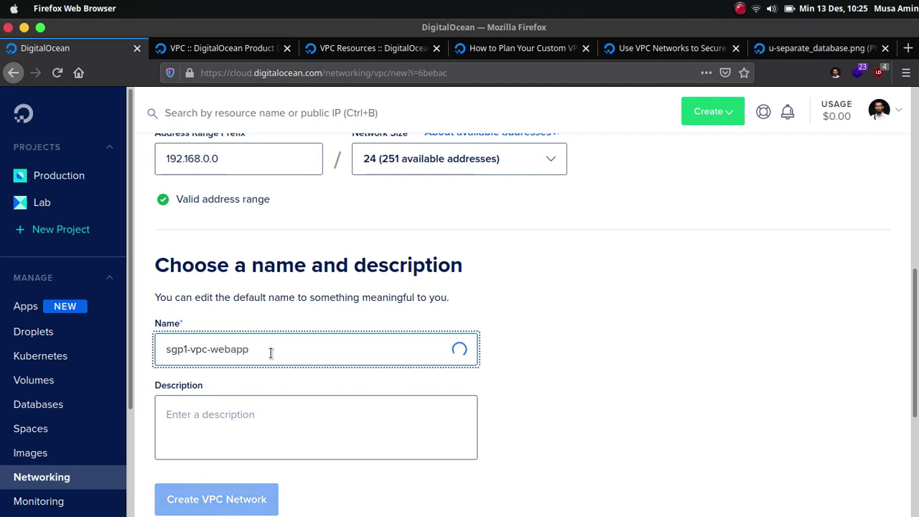
click(560, 344)
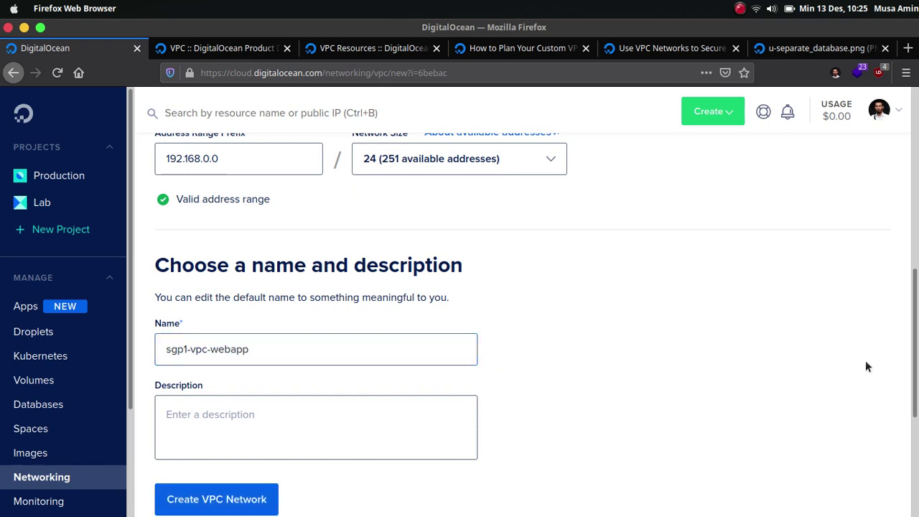
Step: Create sgp1-vpc-webapp, dismiss the success notice, and find it under Singapore SGP1
scroll(915, 337, up, 1)
scroll(449, 452, down, 2)
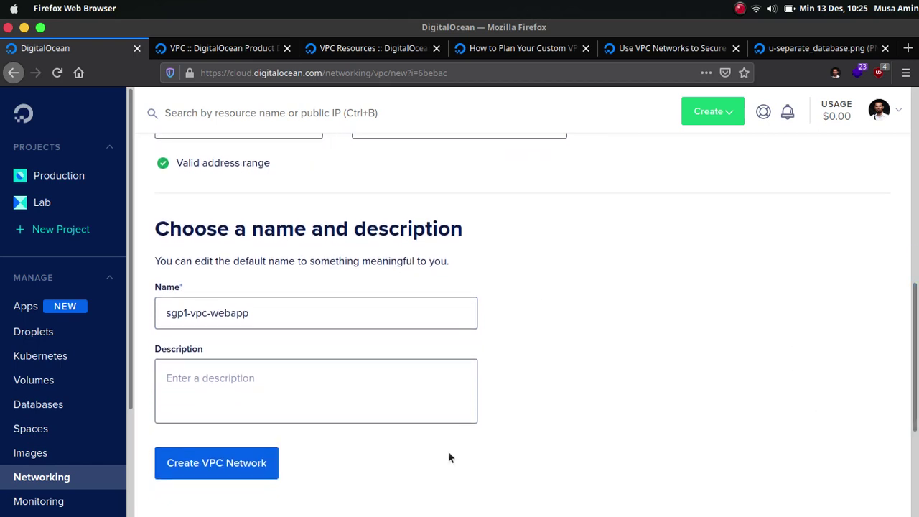
click(263, 470)
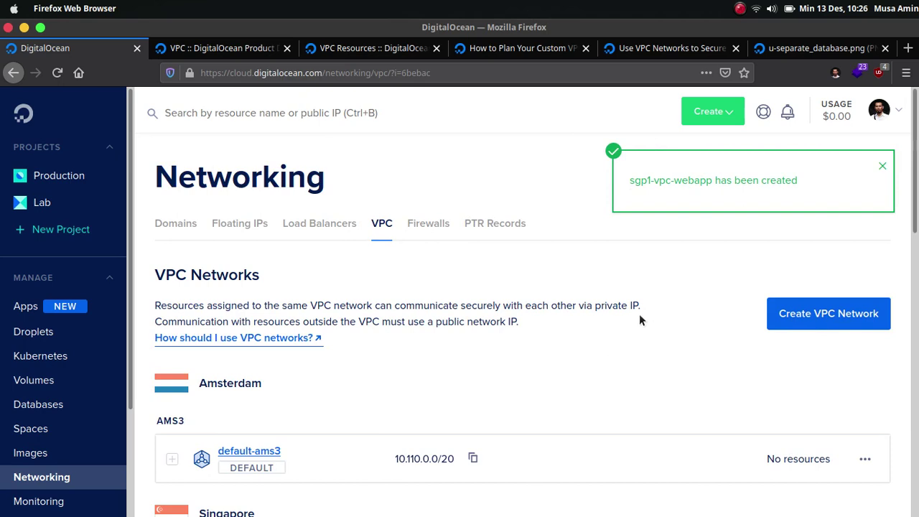
click(883, 167)
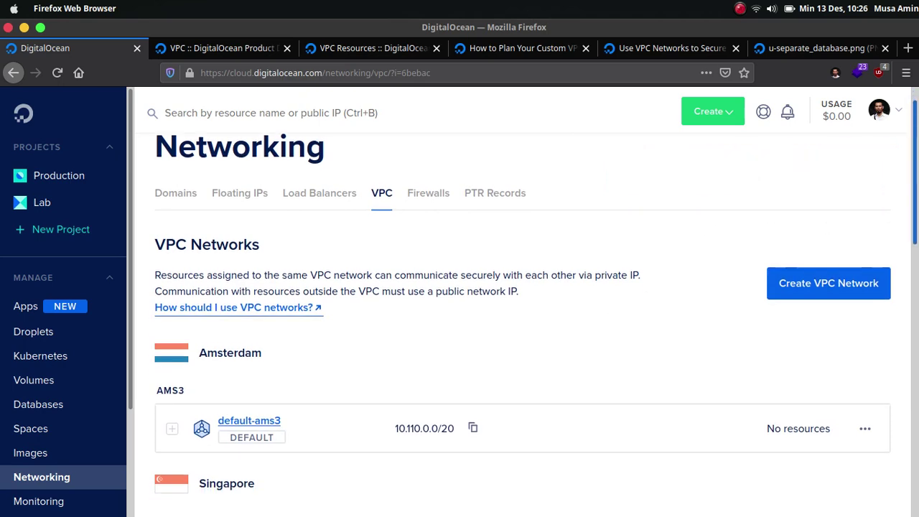
scroll(878, 115, down, 5)
scroll(546, 210, down, 1)
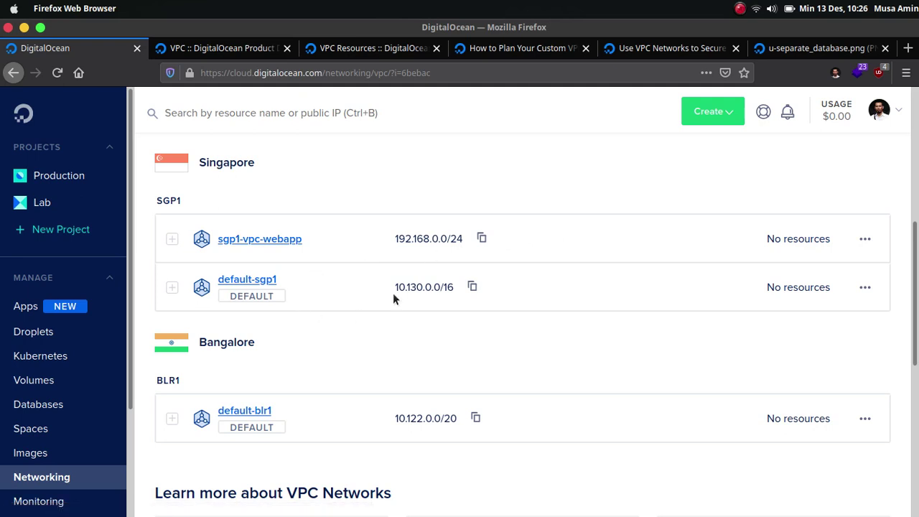
Step: Confirm sgp1-vpc-webapp's Resources tab is empty, then bring up the Create menu
click(345, 248)
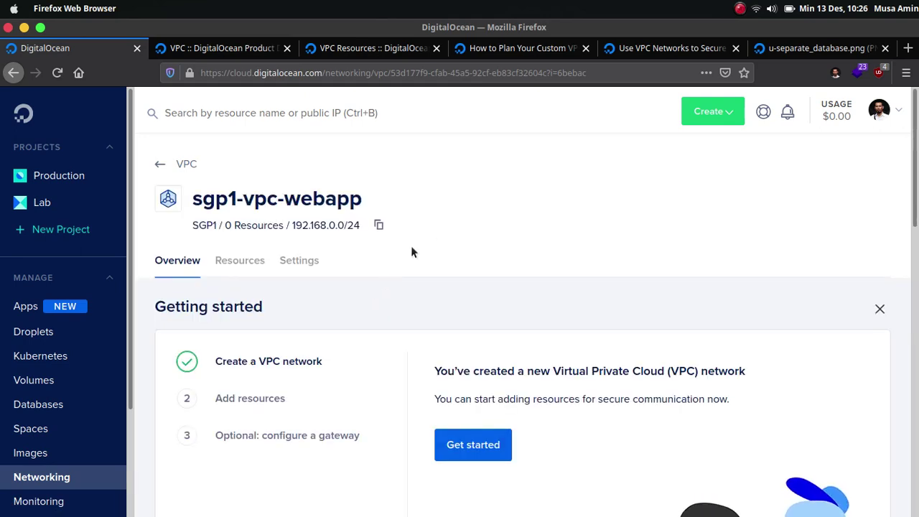
click(240, 262)
scroll(543, 199, down, 2)
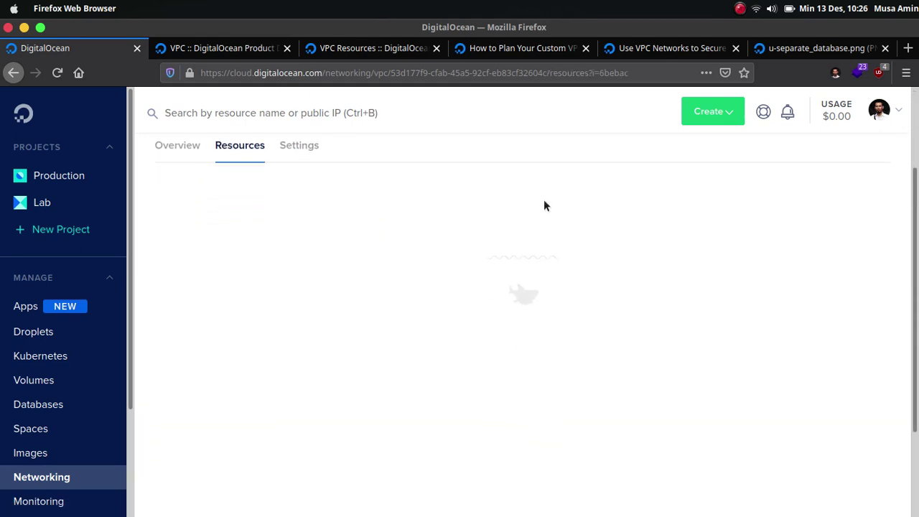
scroll(547, 200, down, 1)
scroll(548, 201, up, 3)
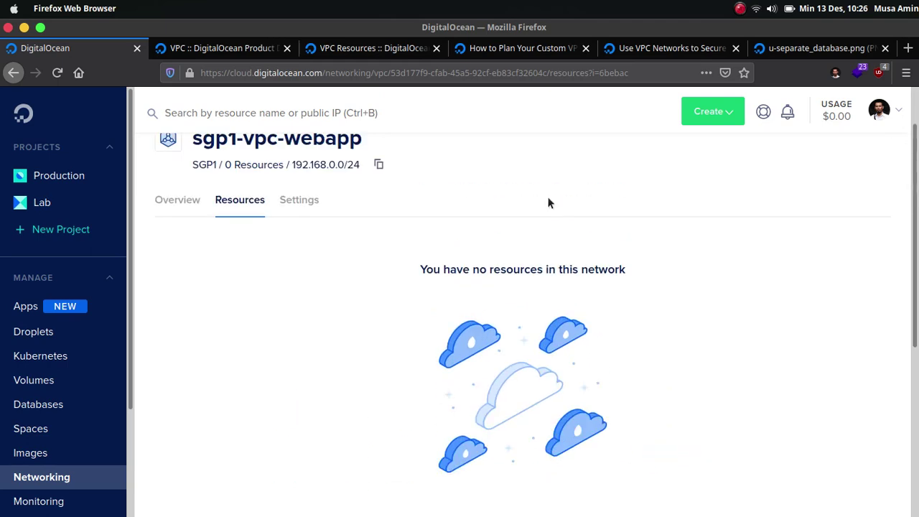
scroll(635, 283, down, 3)
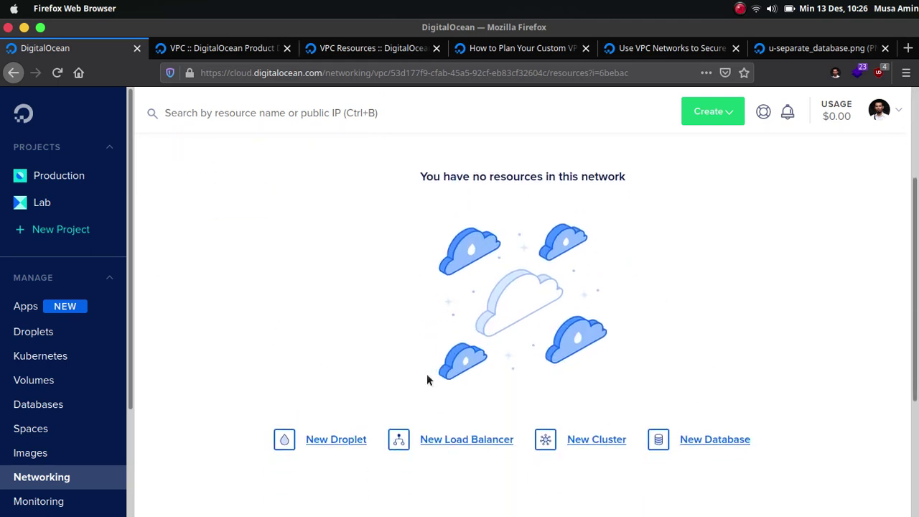
scroll(353, 319, up, 3)
scroll(352, 319, down, 4)
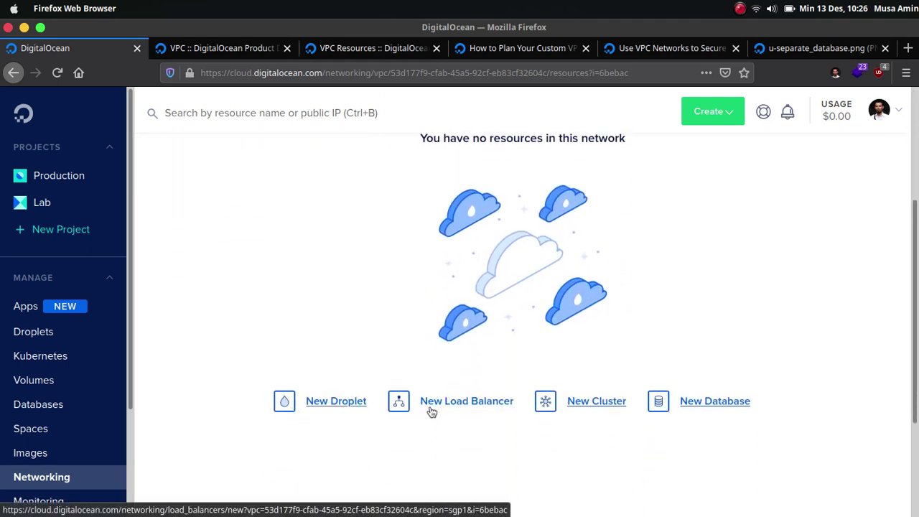
scroll(886, 204, up, 4)
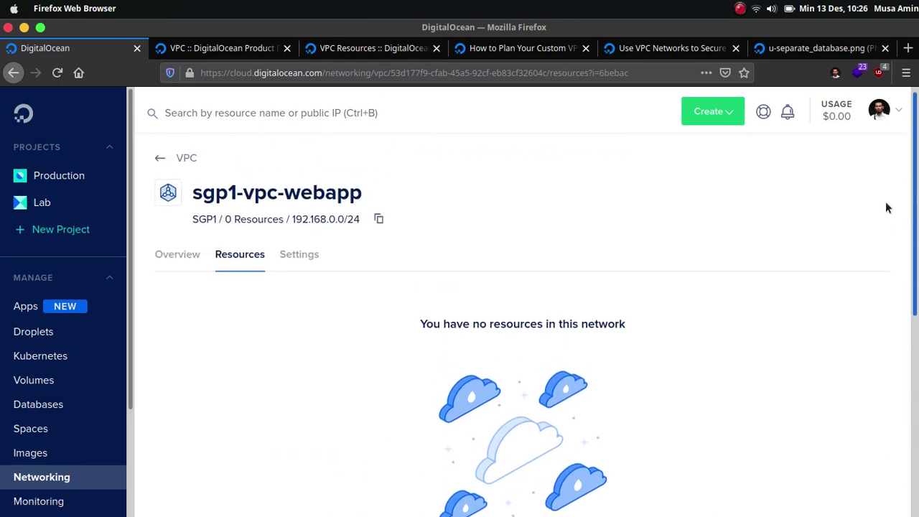
click(709, 117)
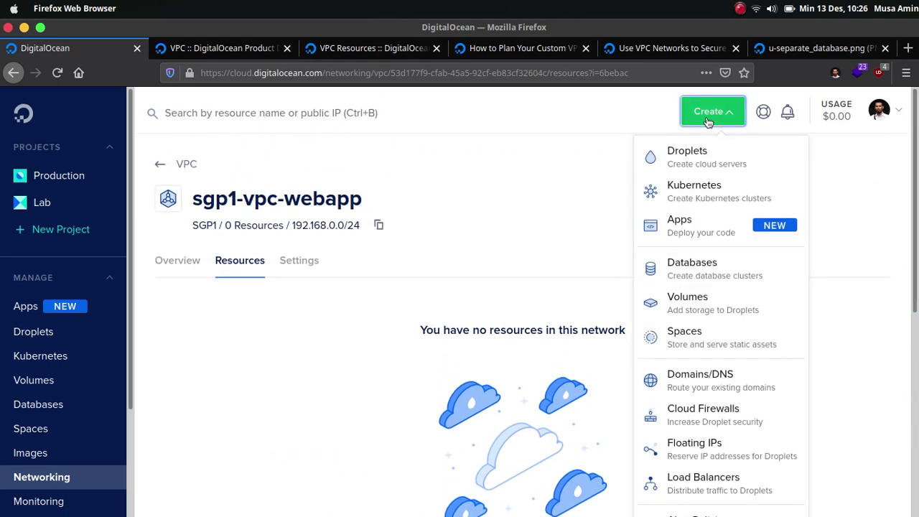
Step: Start a new Droplet in the Singapore region inside the sgp1-vpc-webapp VPC
click(698, 163)
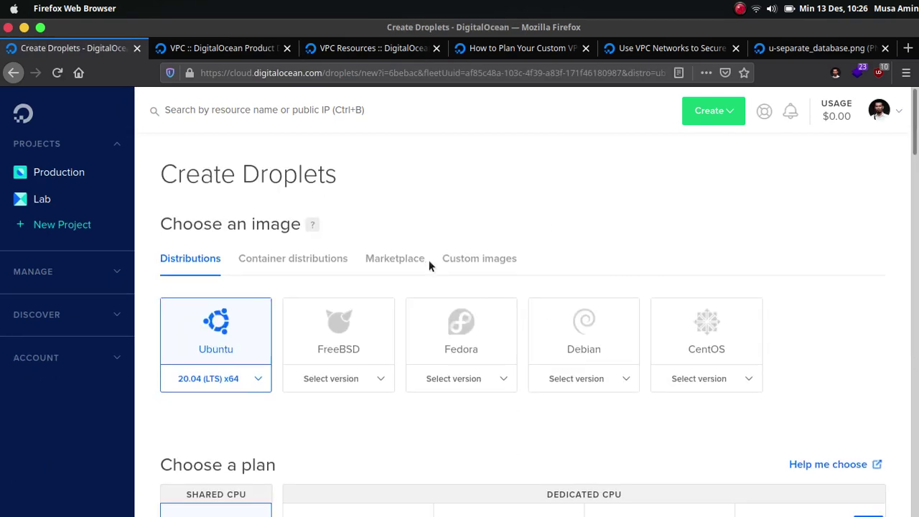
scroll(429, 260, down, 5)
scroll(434, 262, down, 5)
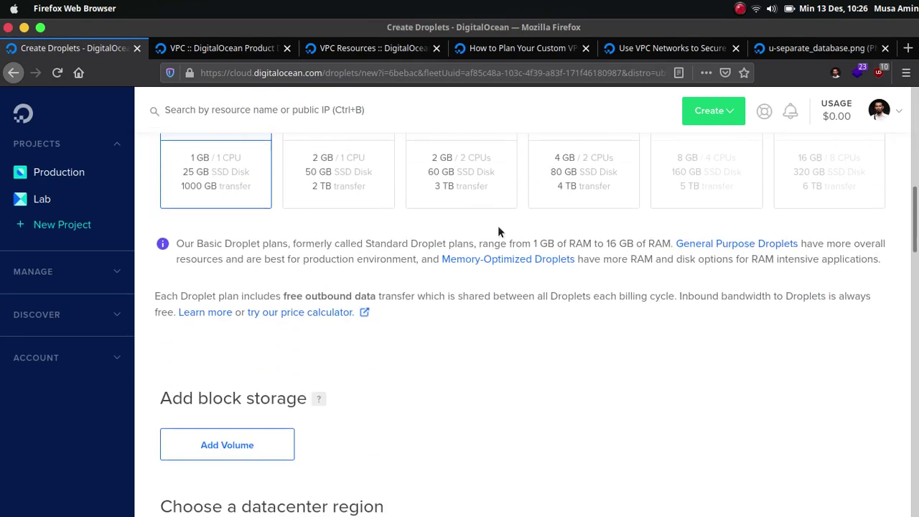
scroll(238, 298, up, 2)
scroll(242, 287, down, 6)
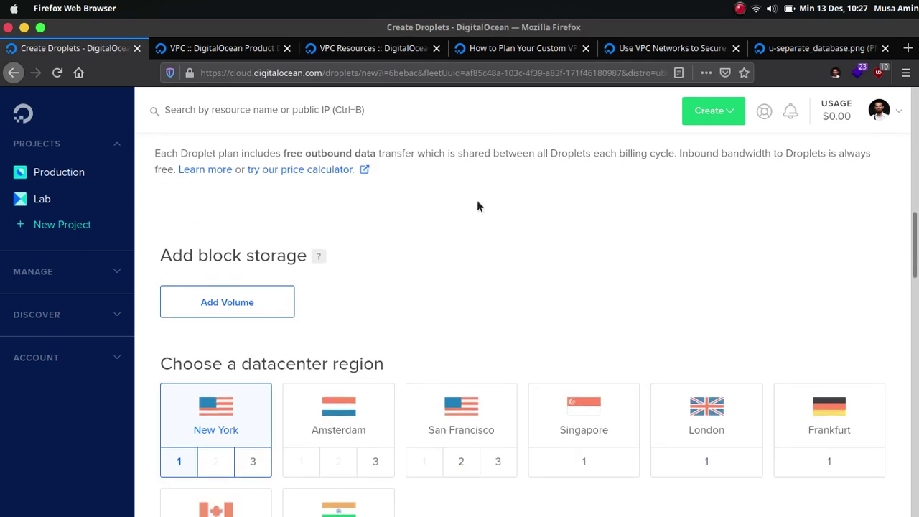
scroll(539, 181, up, 2)
scroll(560, 201, down, 4)
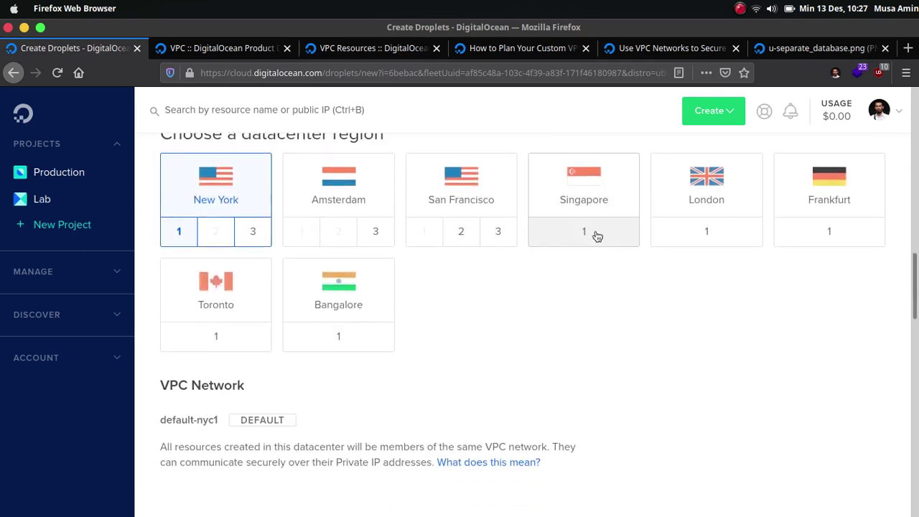
click(603, 194)
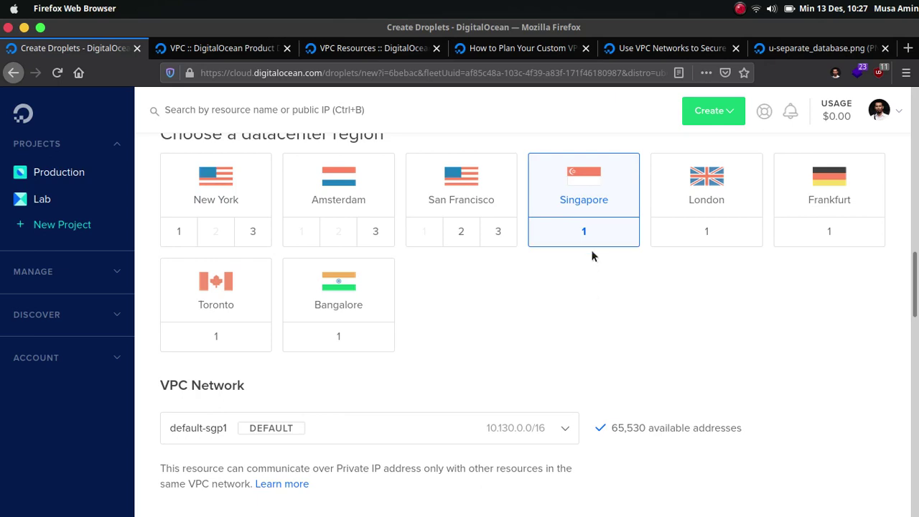
scroll(575, 258, down, 3)
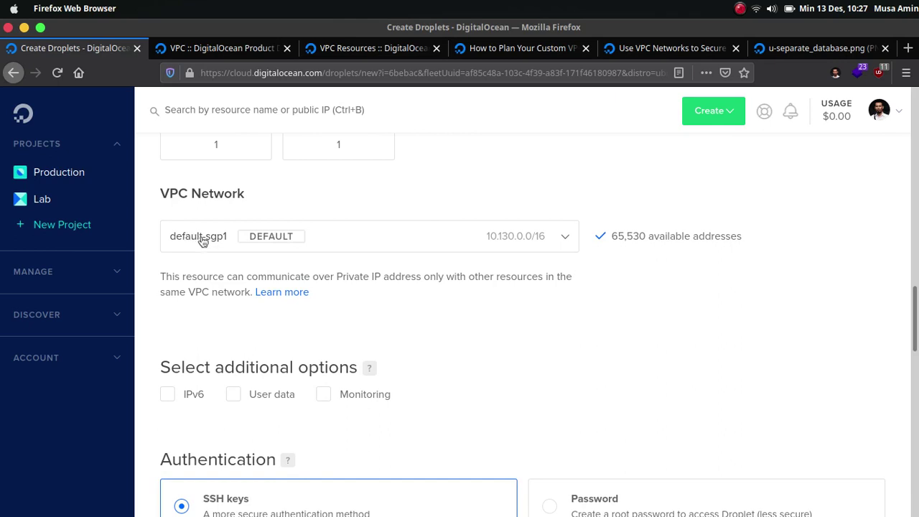
click(566, 247)
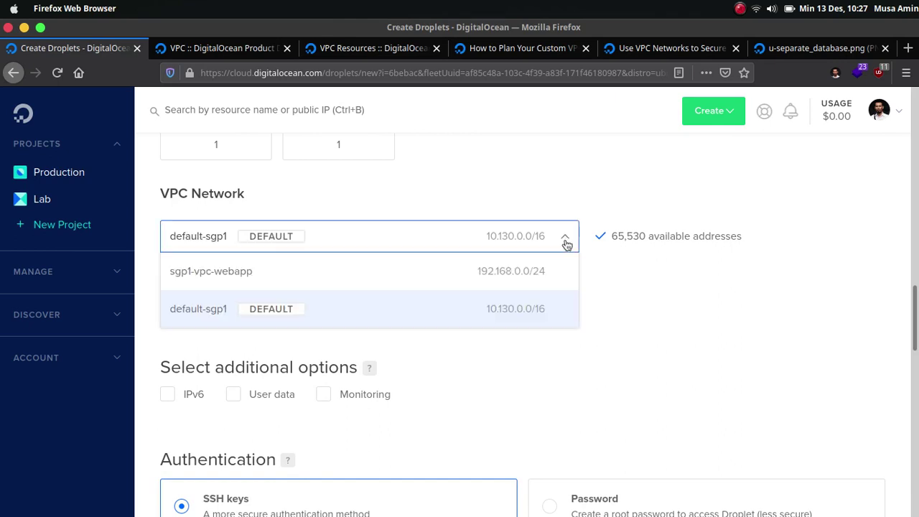
click(474, 280)
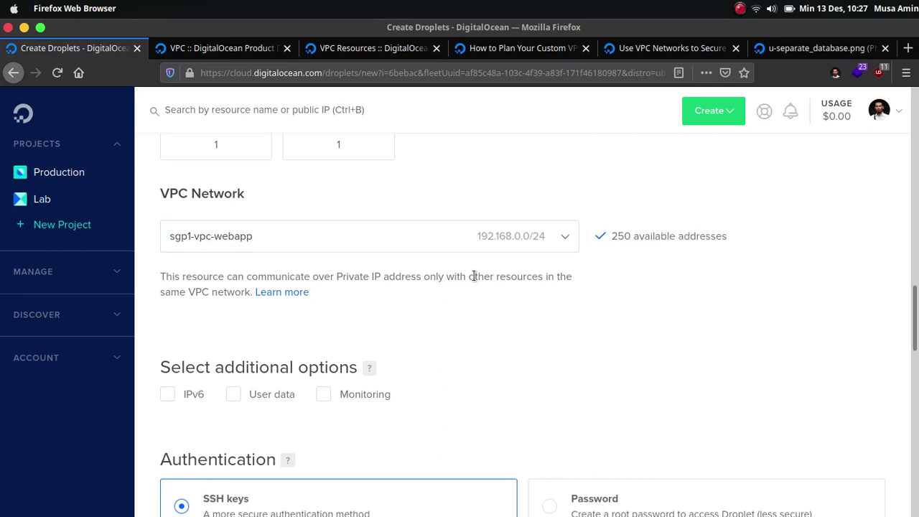
Step: Set the Droplet count to 2 with hostnames webserver and database
scroll(591, 305, down, 5)
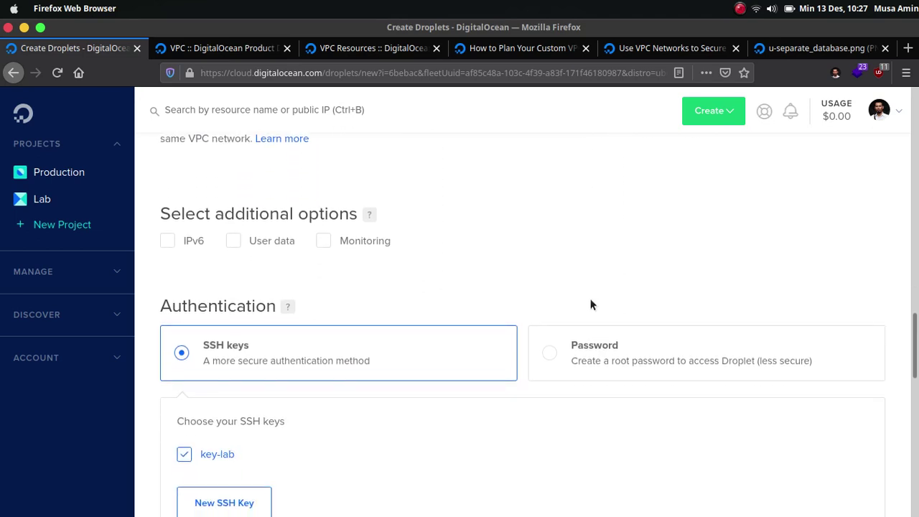
scroll(591, 305, down, 4)
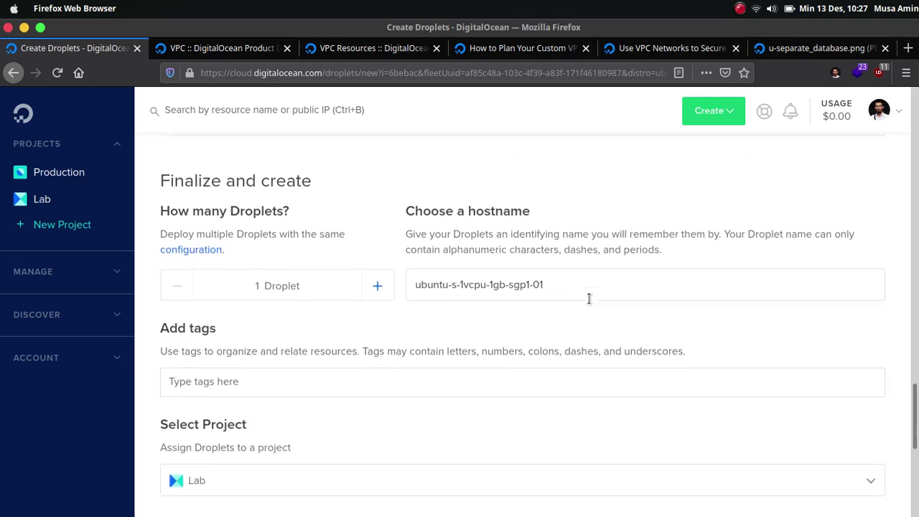
click(378, 265)
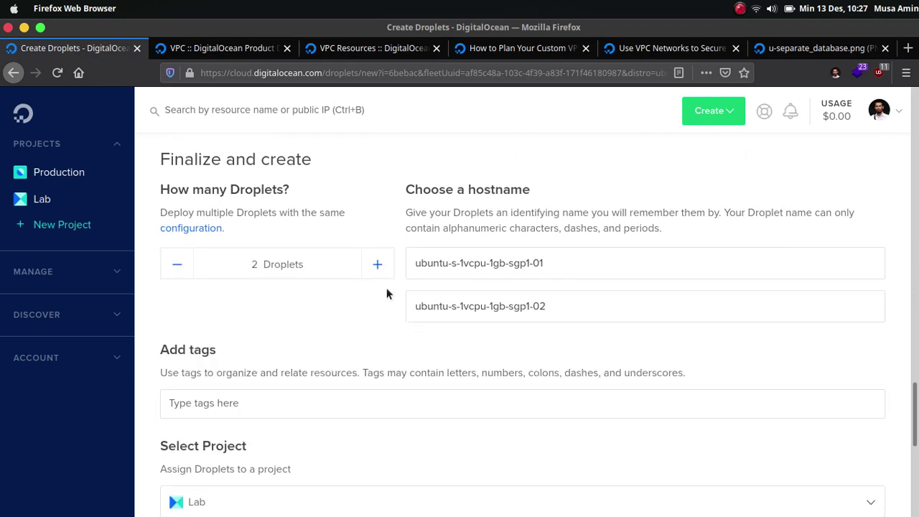
triple_click(431, 272)
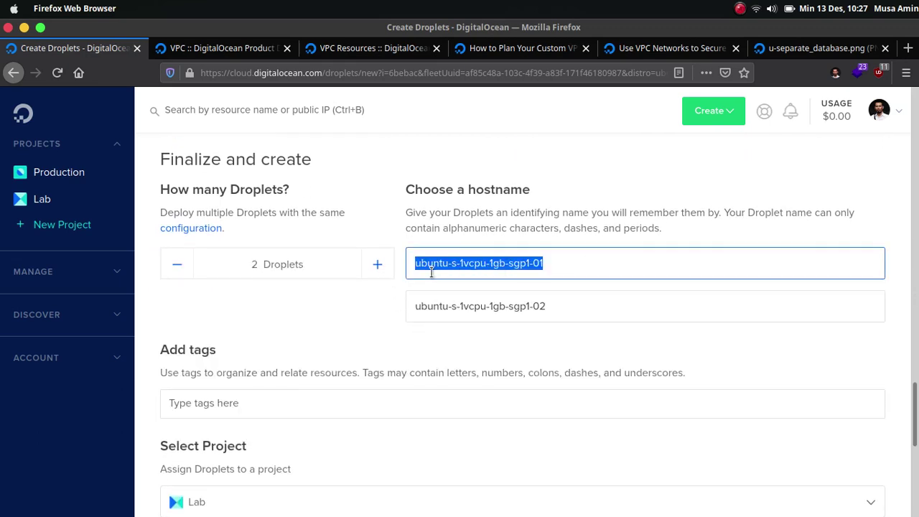
text(web)
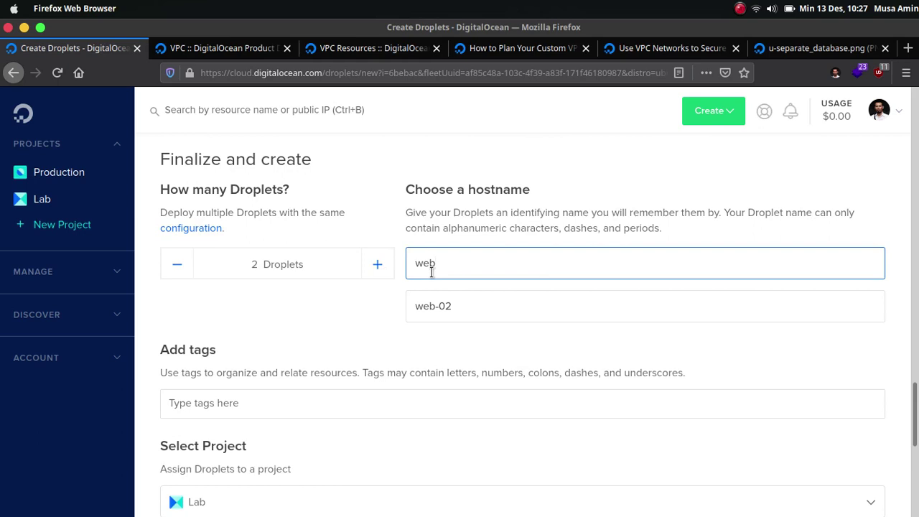
text(ser)
text(ver)
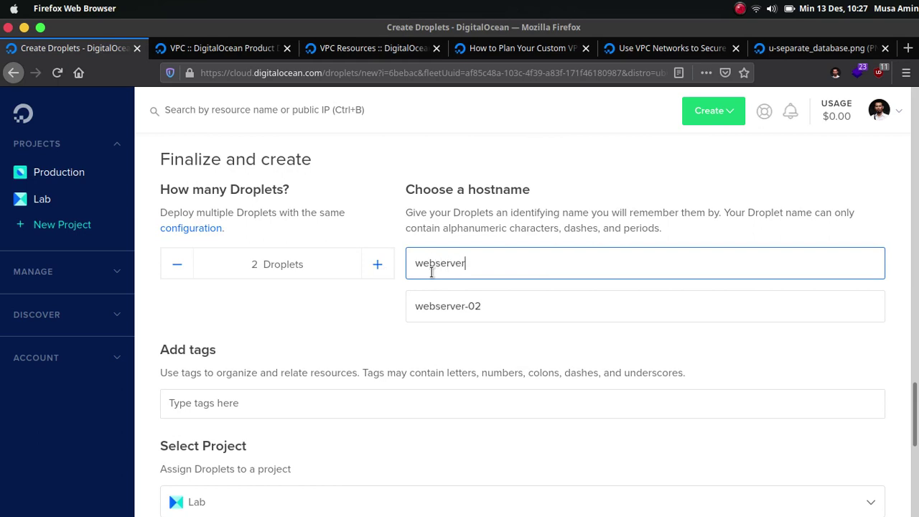
key(Tab)
text(database)
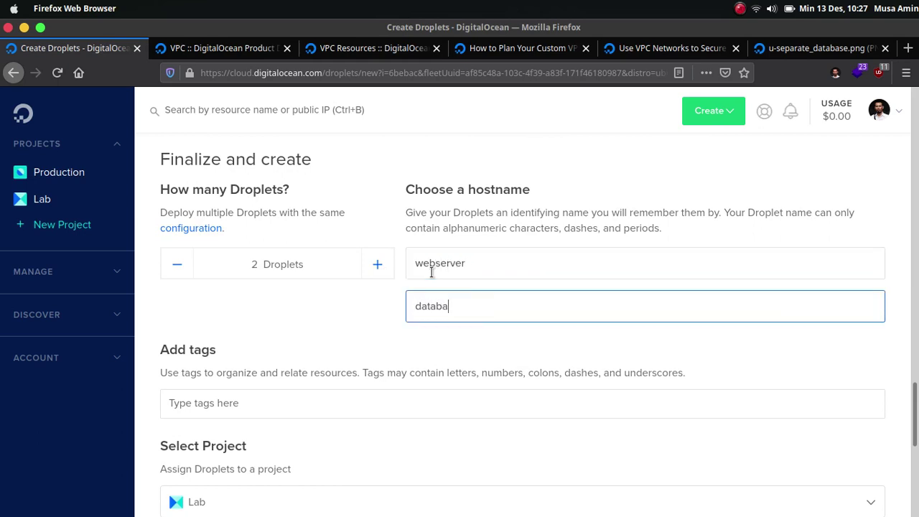
click(452, 349)
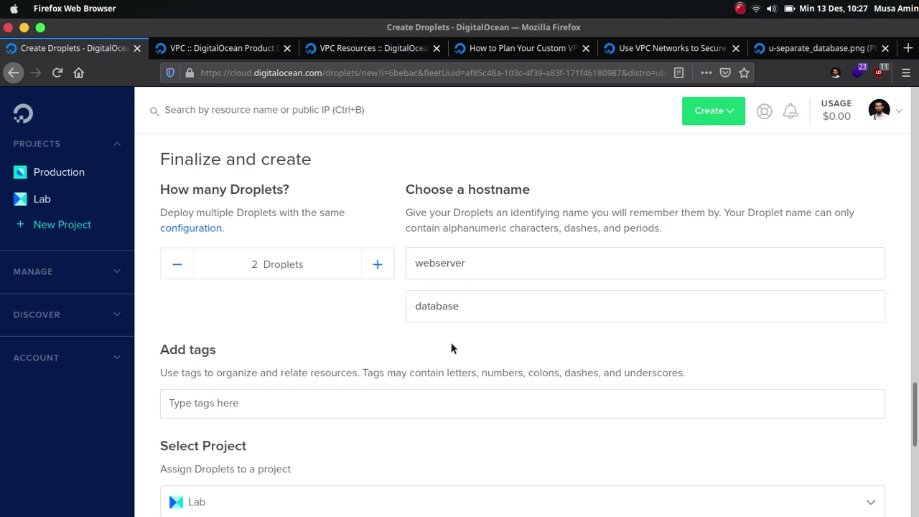
scroll(680, 316, down, 3)
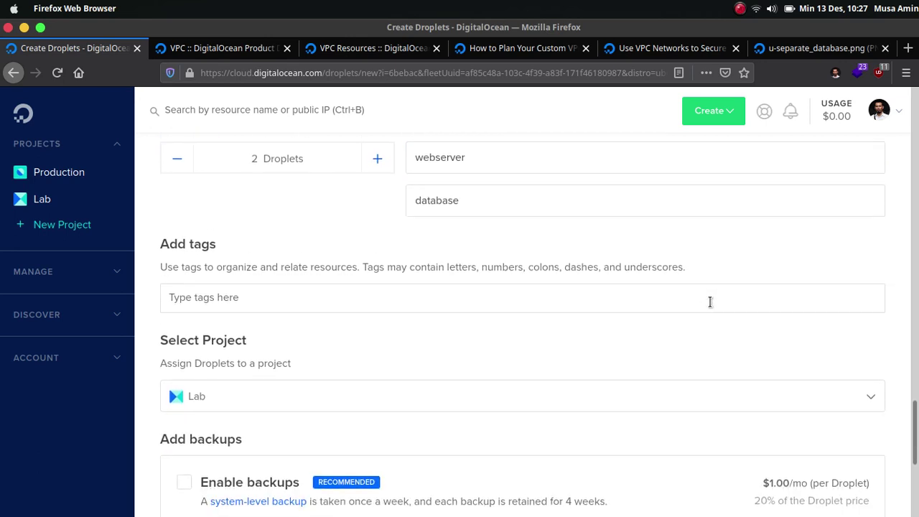
scroll(733, 292, down, 5)
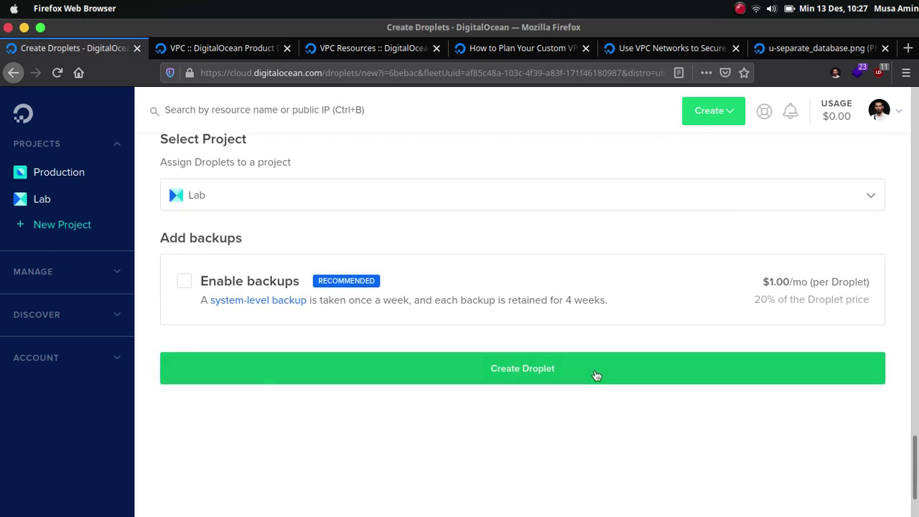
Step: Create both Droplets, expand their details (192.168.0.2, 192.168.0.3), then switch to the terminal
click(591, 376)
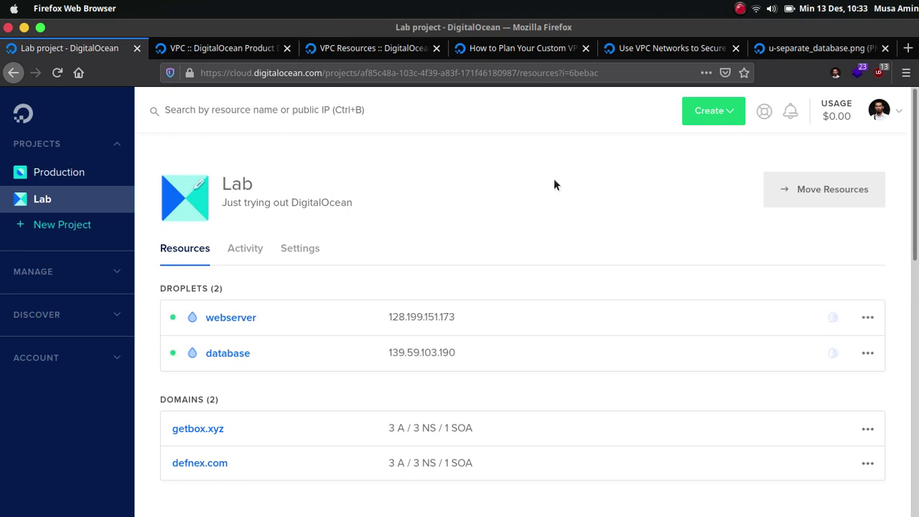
scroll(528, 204, down, 2)
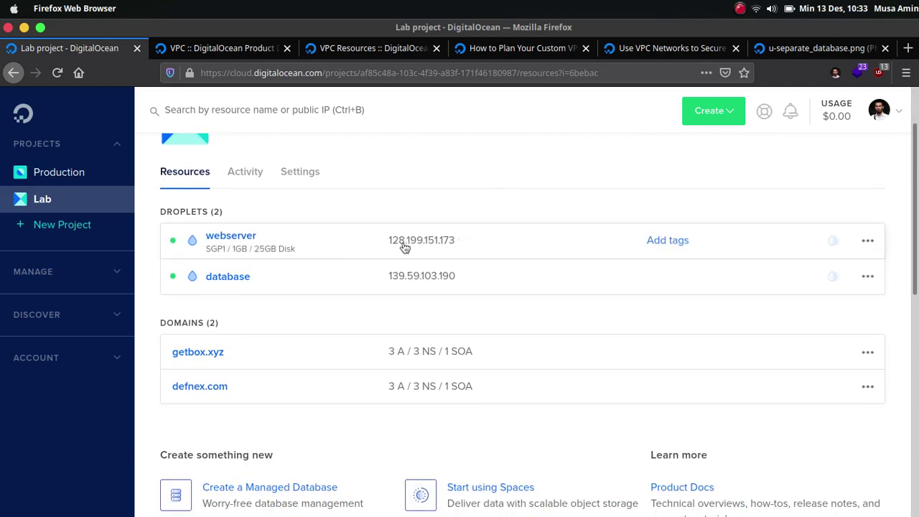
click(545, 237)
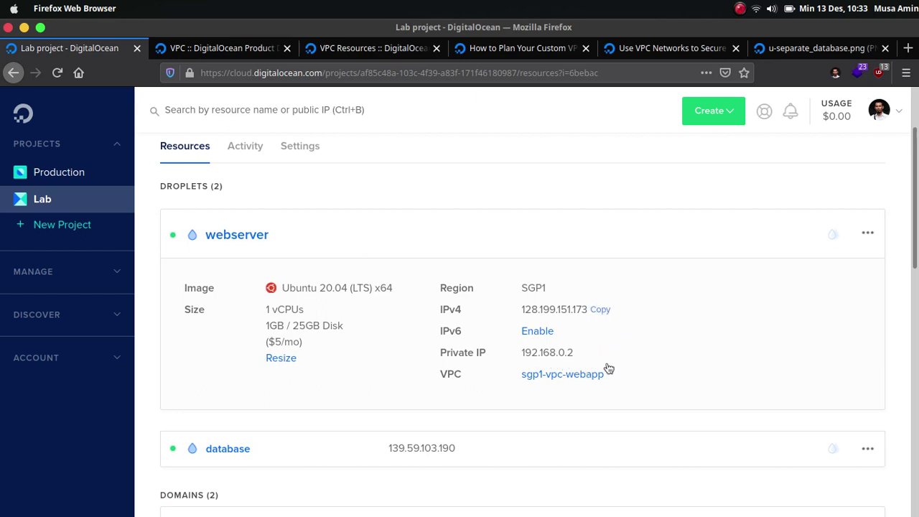
click(550, 446)
scroll(687, 308, down, 5)
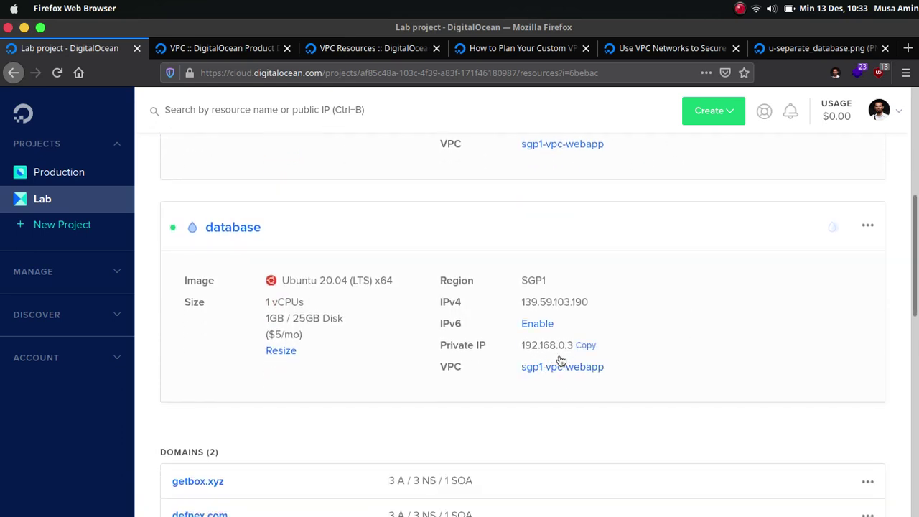
scroll(624, 386, up, 2)
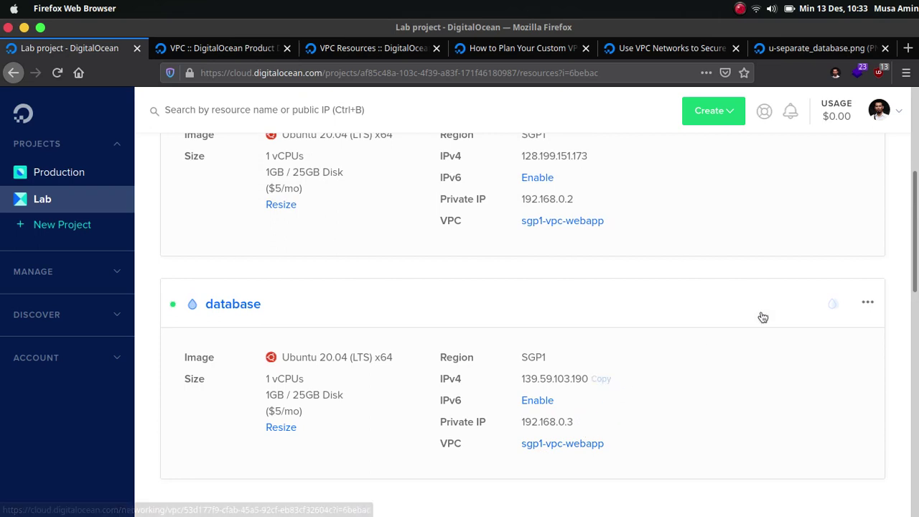
scroll(620, 187, up, 2)
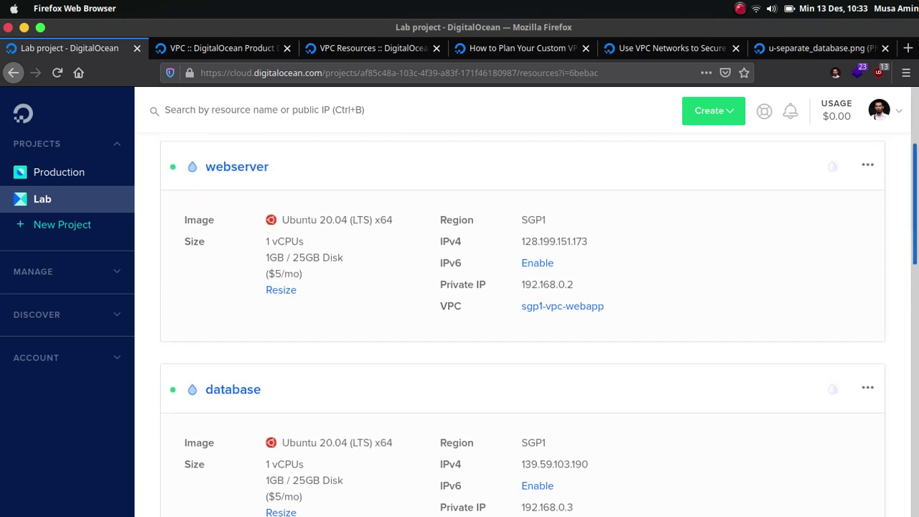
mouse_move(435, 493)
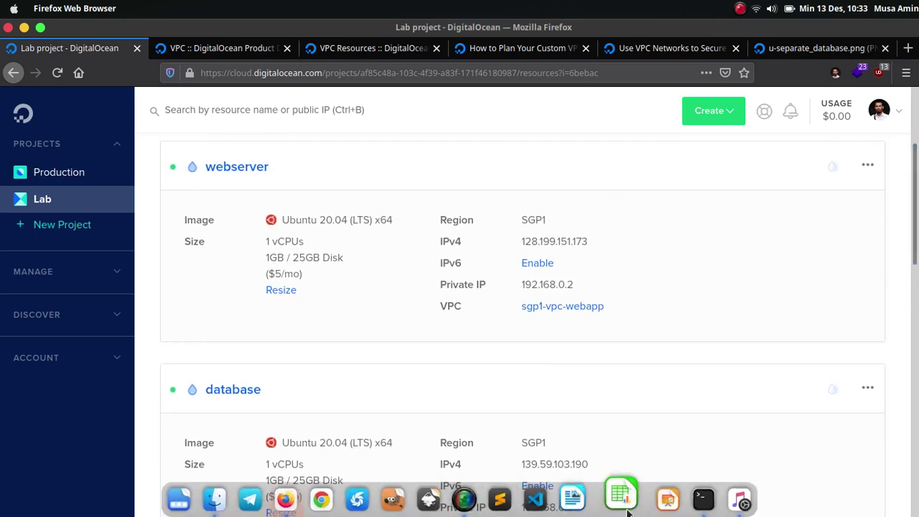
click(687, 497)
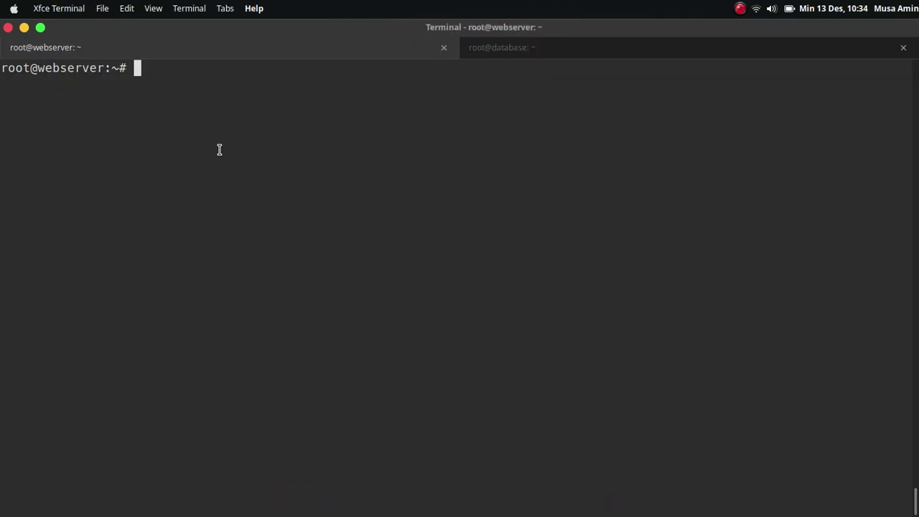
Step: Run ifconfig on webserver, noting public 128.199.151.173 and private 192.168.0.2
text(ifconfig)
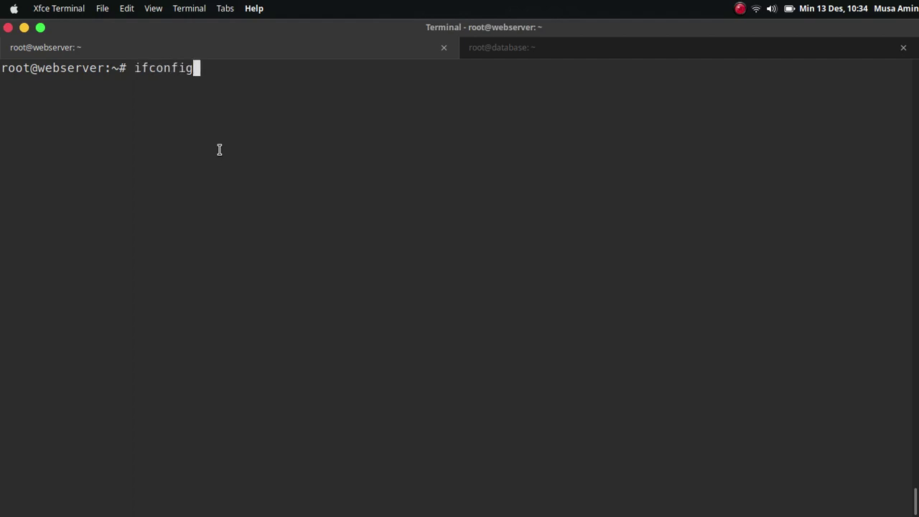
key(Return)
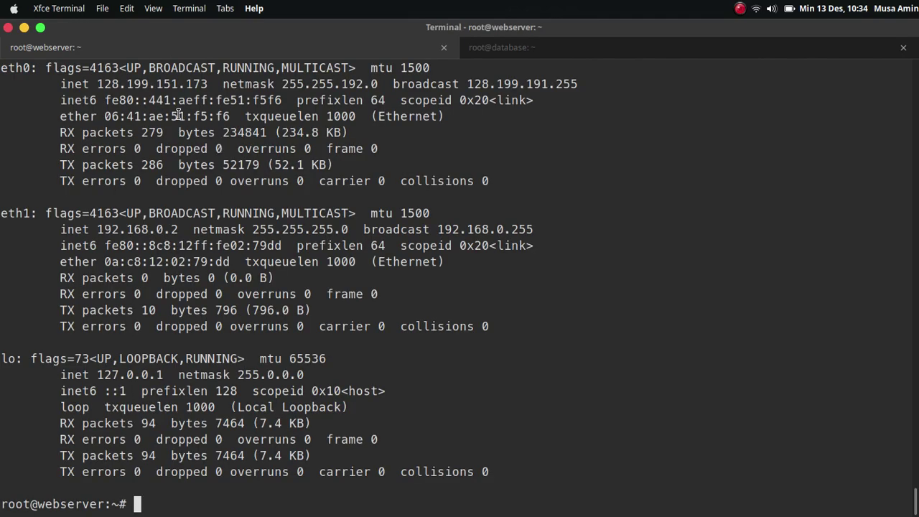
double_click(144, 84)
double_click(158, 229)
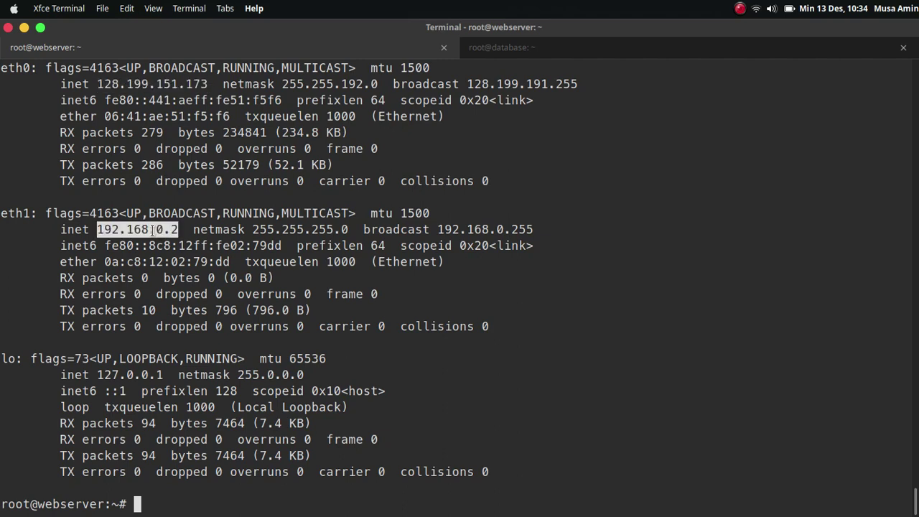
click(205, 250)
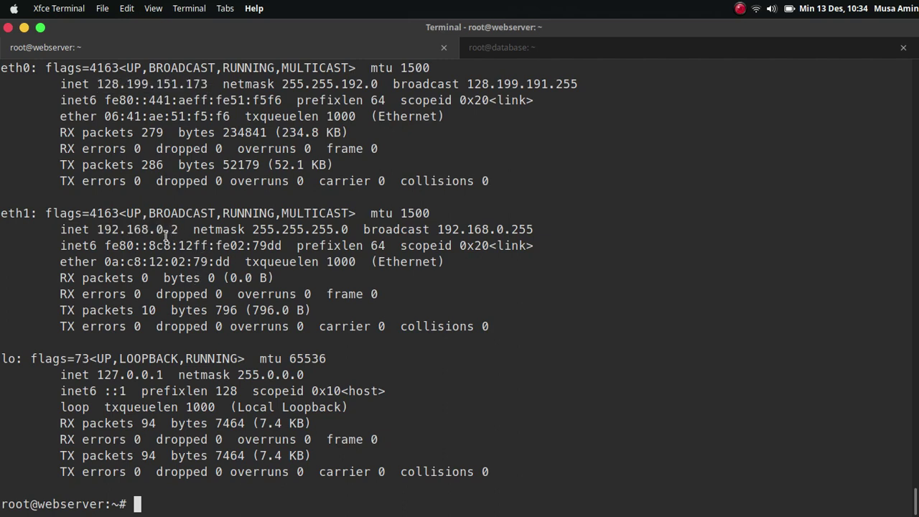
Step: Run ifconfig in the database session, confirm private 192.168.0.3, and clear the screen
click(543, 55)
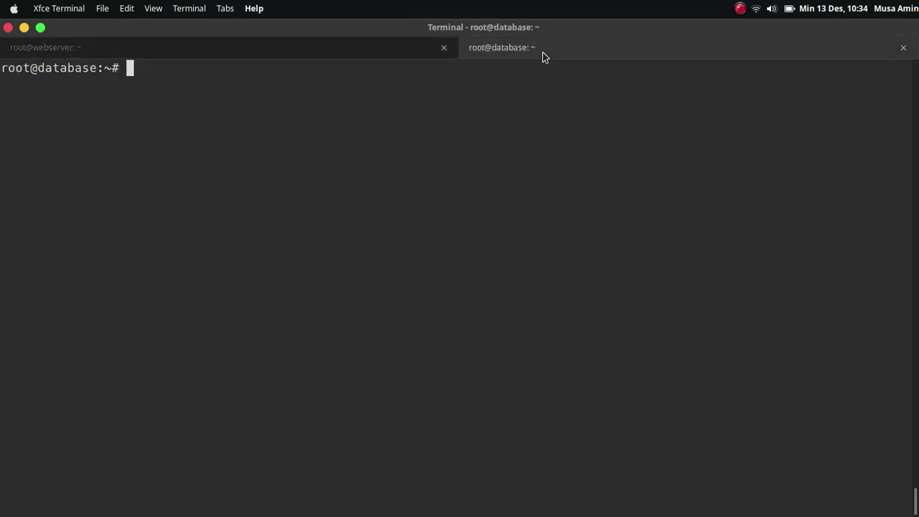
text(ifconfi)
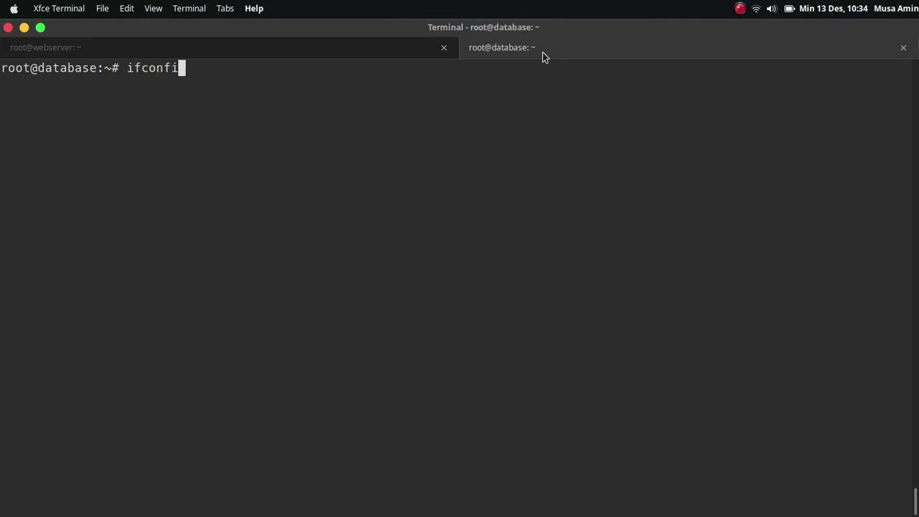
text(g)
key(Return)
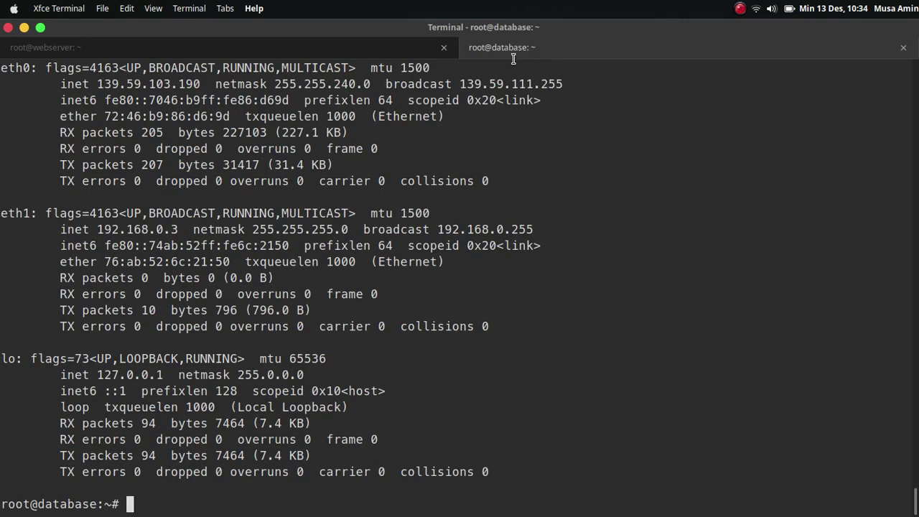
double_click(139, 230)
click(359, 231)
key(ctrl+l)
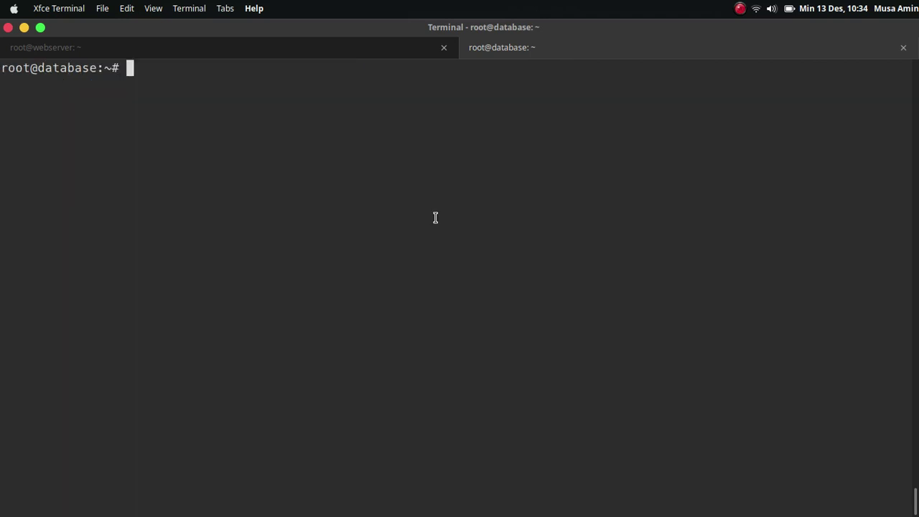
Step: Install mariadb-server with apt and launch mysql_secure_installation
text(apt install mari)
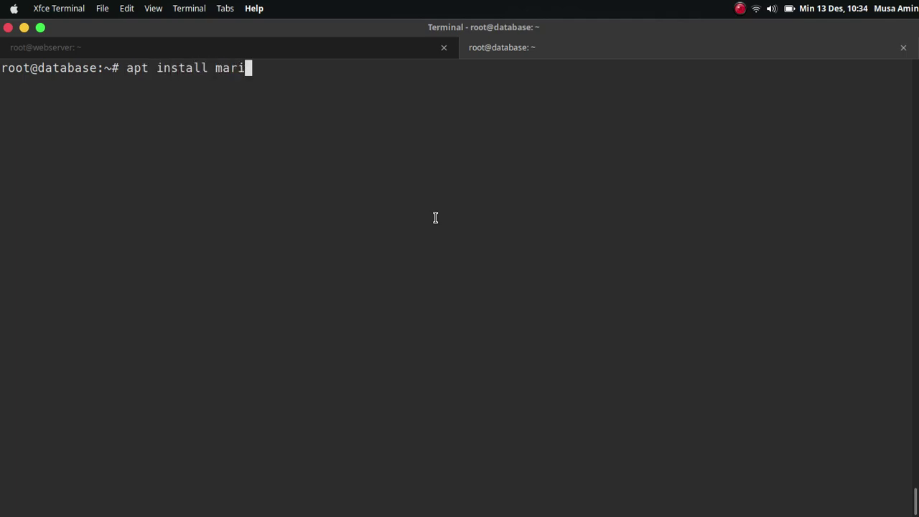
text(adb-server -y)
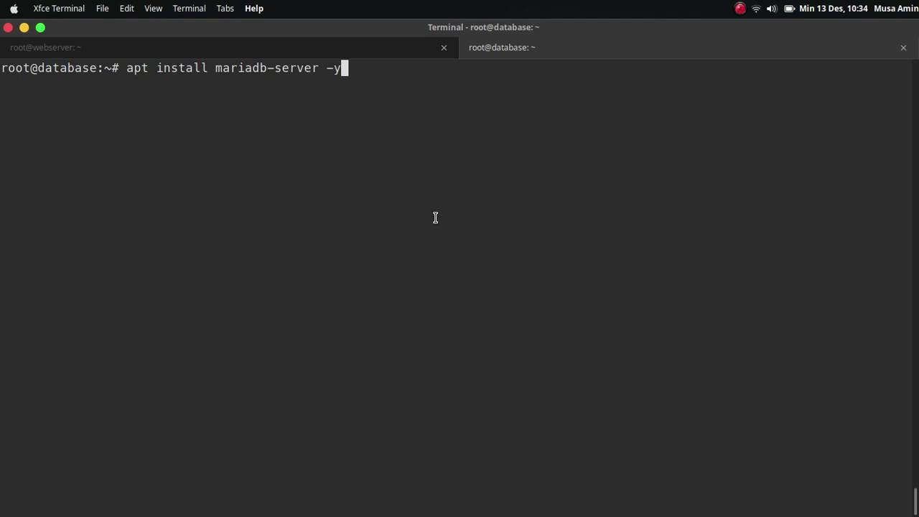
key(Return)
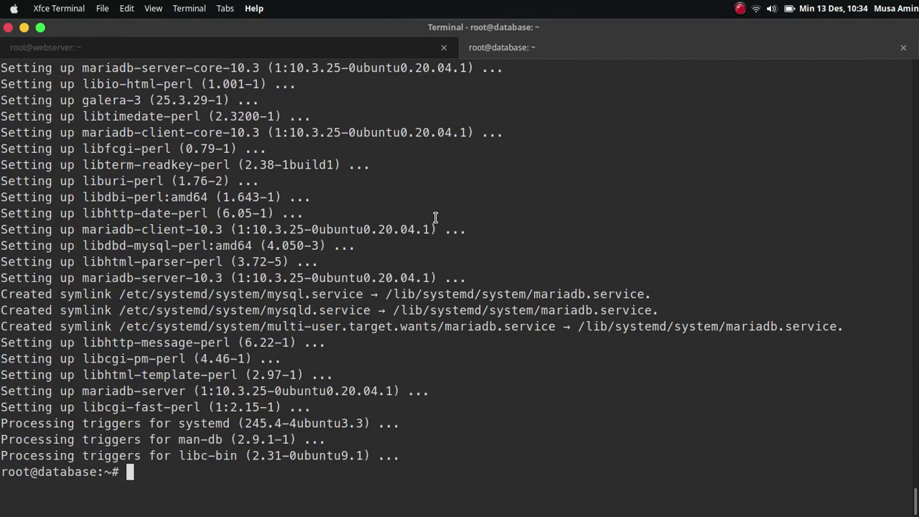
text(mysql_sec)
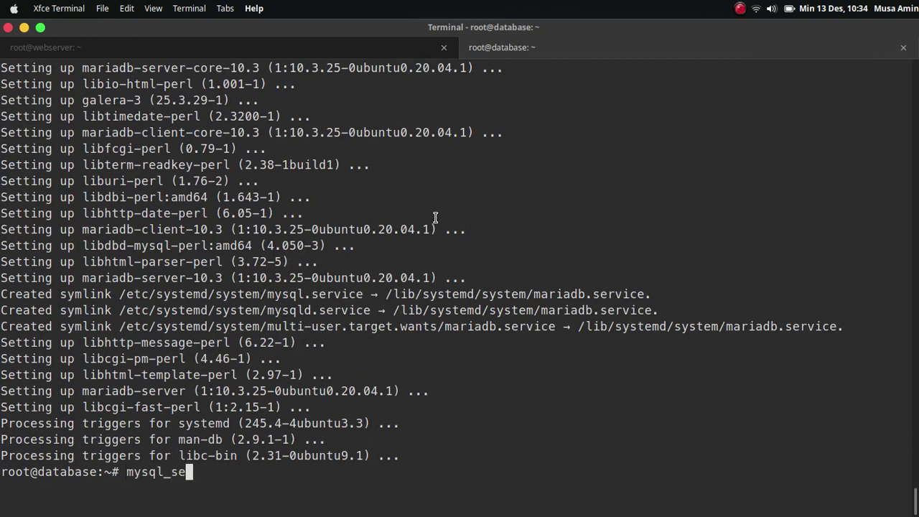
key(Tab)
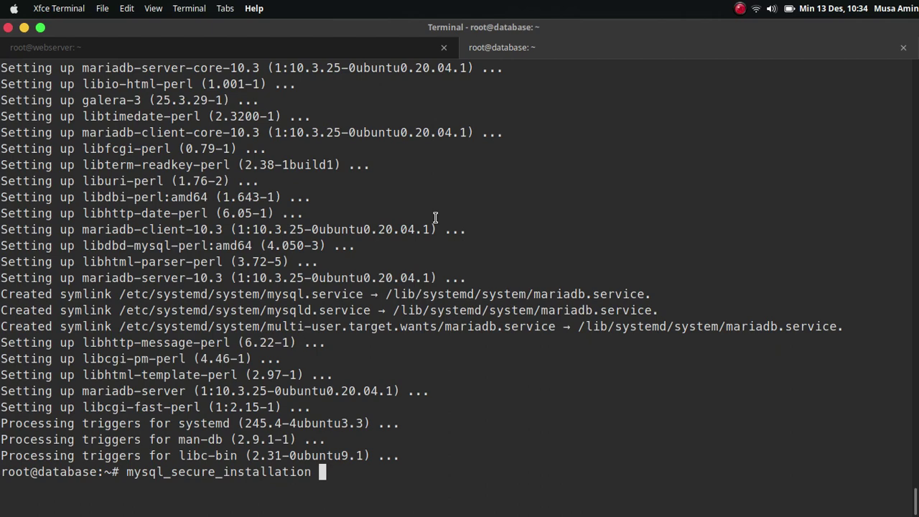
key(ctrl+l)
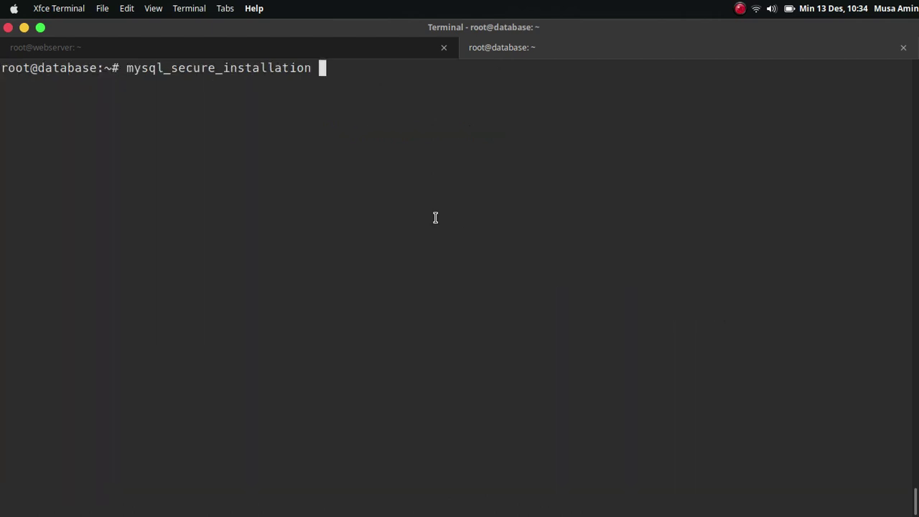
key(Return)
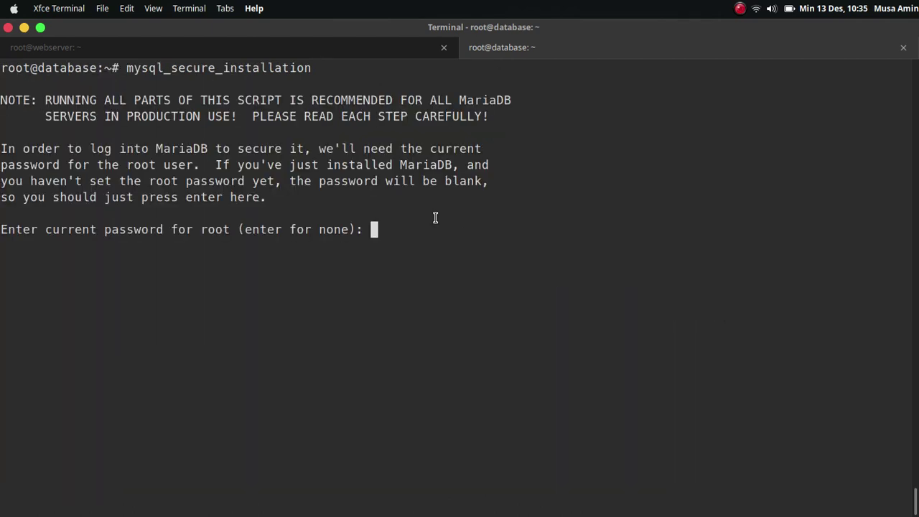
Step: Set a MariaDB root password, remove anonymous users, remote root login and test database
key(Return)
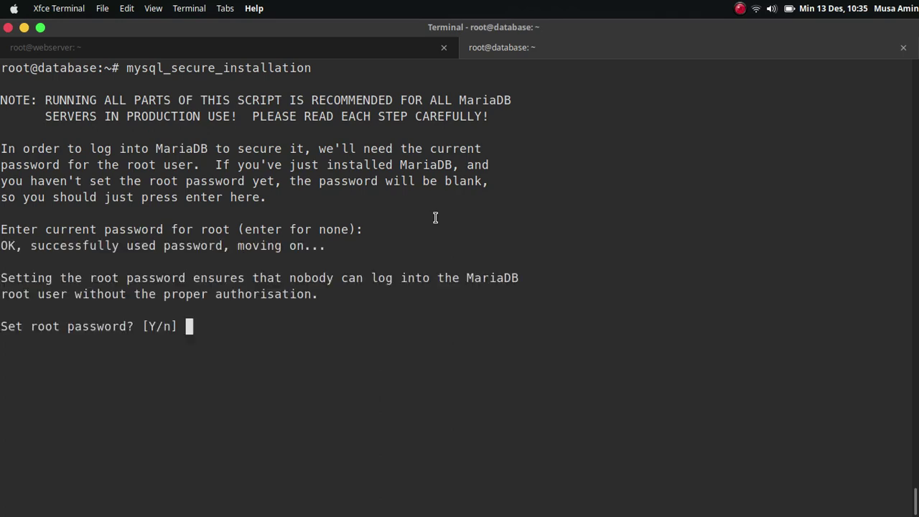
text(y)
key(Return)
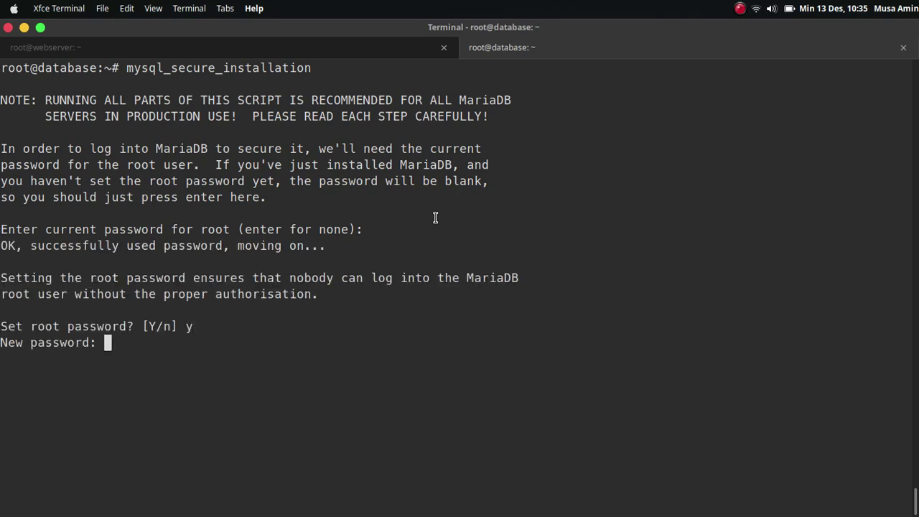
key(Return)
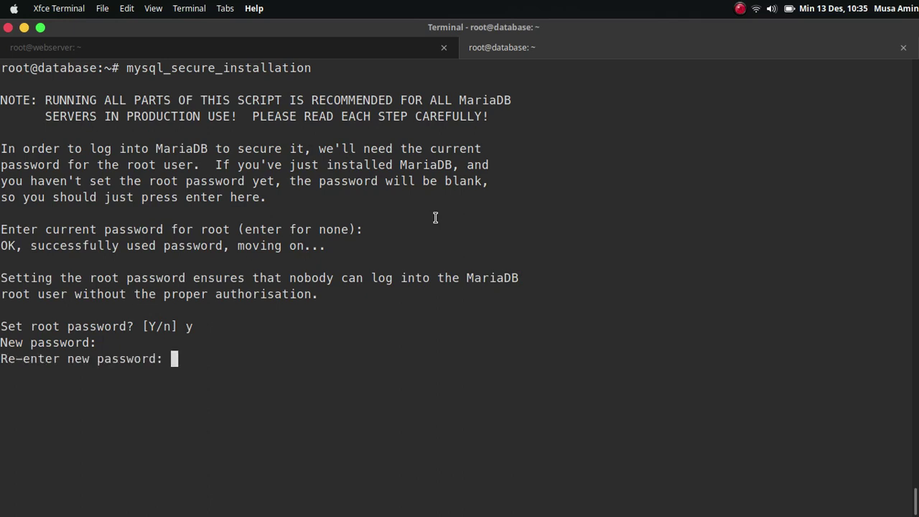
key(Return)
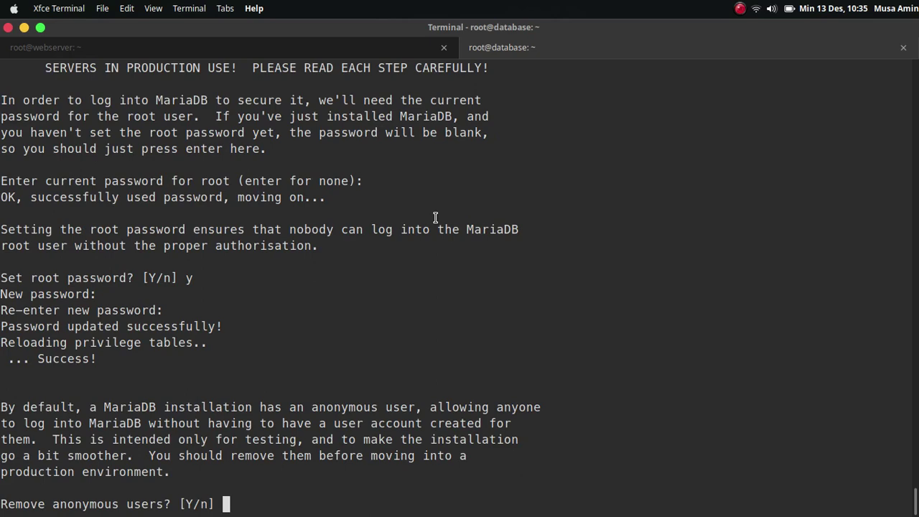
text(y)
key(Return)
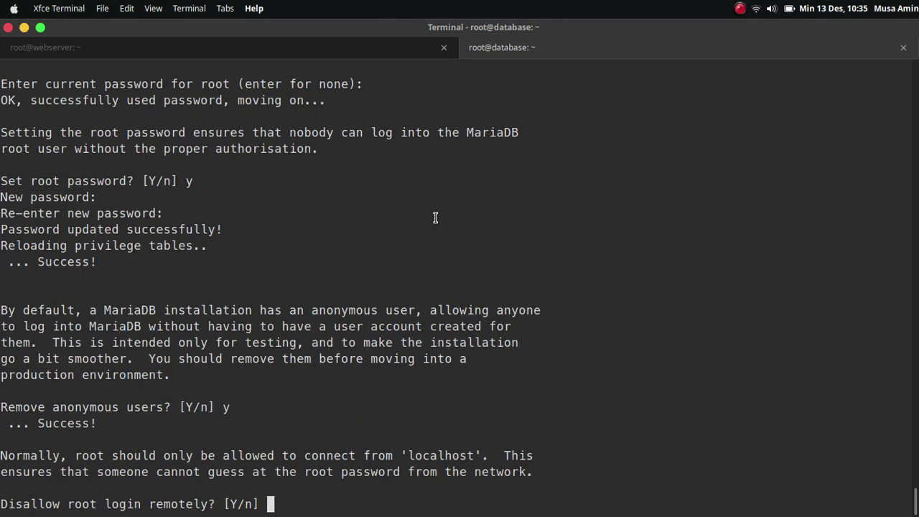
text(y)
key(Return)
text(y)
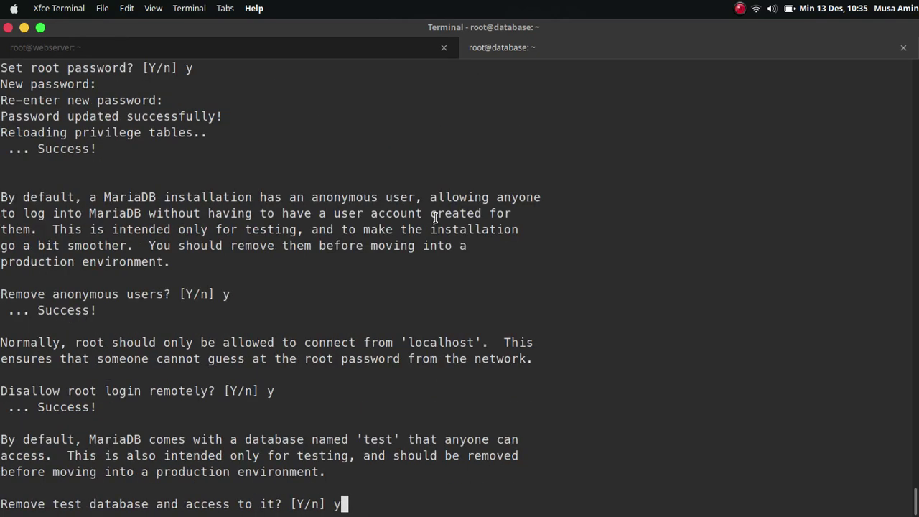
key(Return)
text(y)
key(Return)
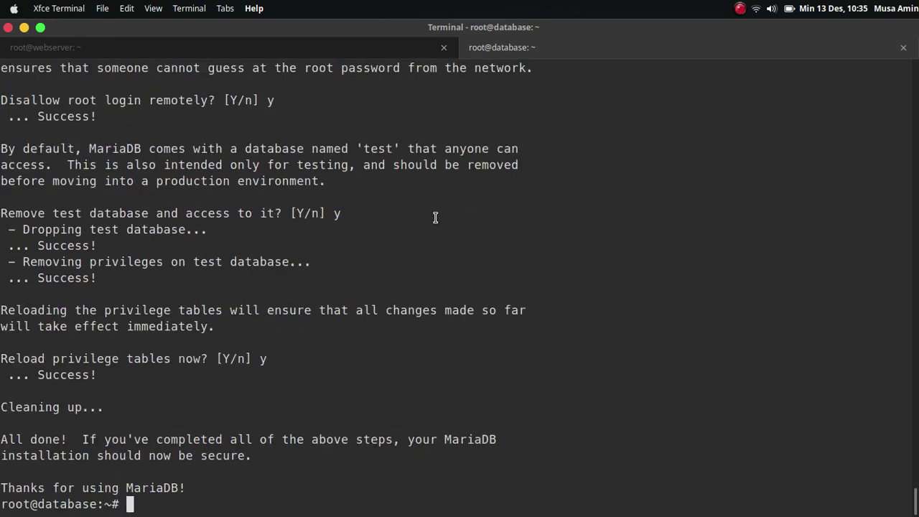
key(ctrl+l)
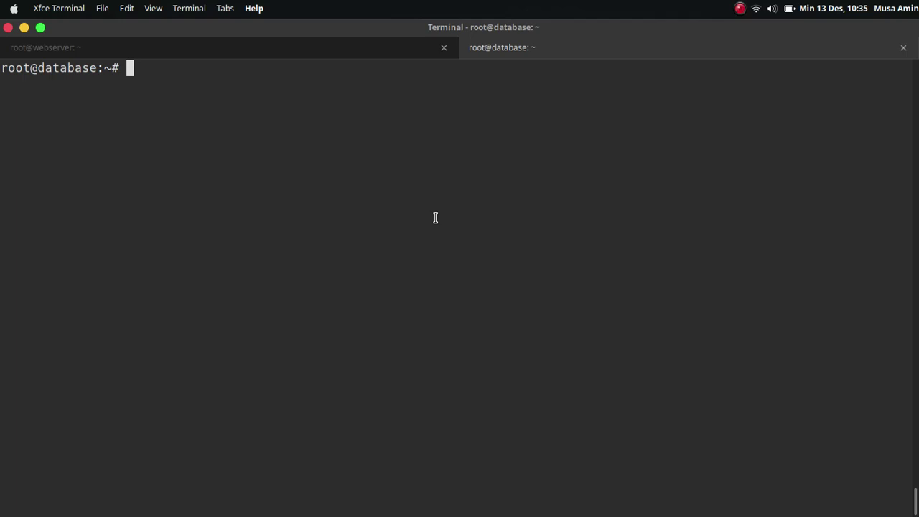
Step: Open /etc/mysql/mariadb.conf.d/50-server.cnf in nano and start a new 'bind-address =' line
text(nano /etc/my)
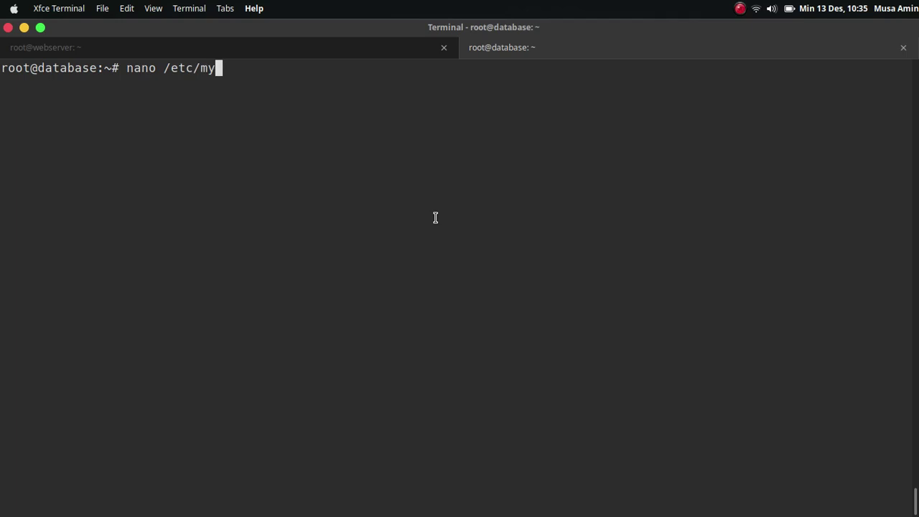
text(sql/mar)
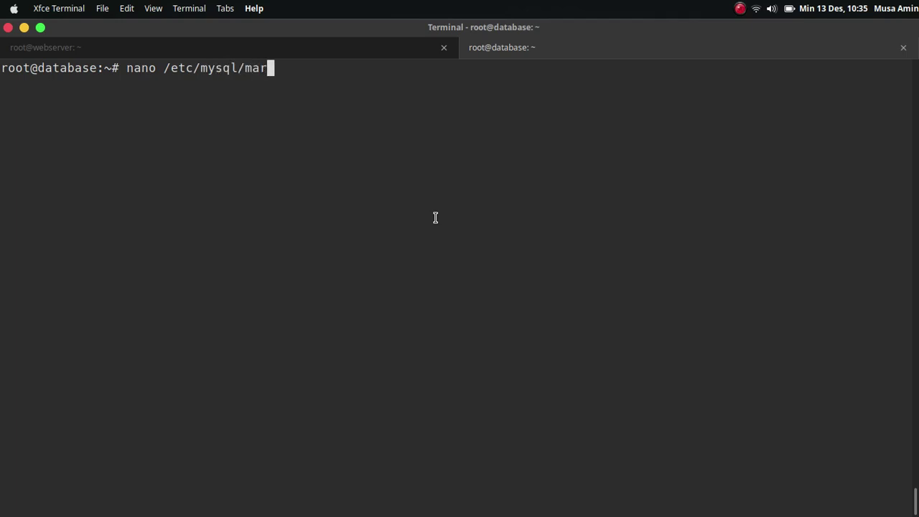
text(i)
key(Tab)
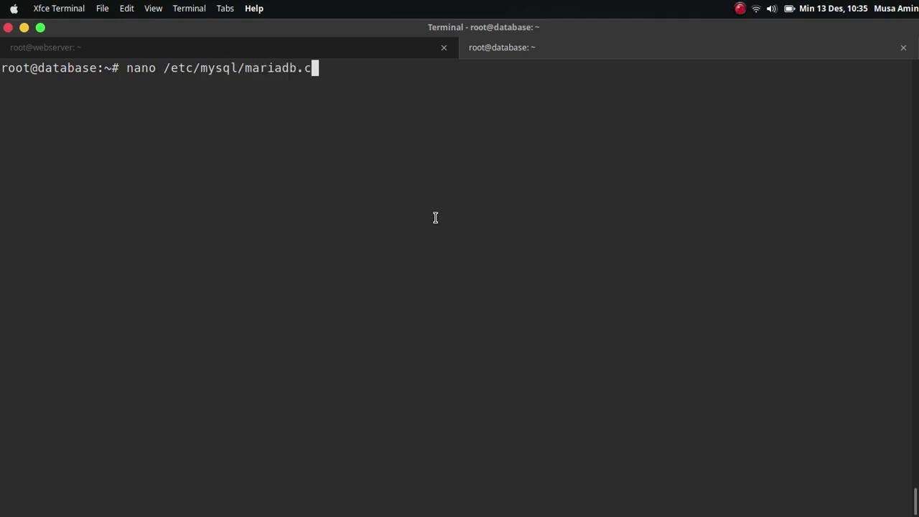
text(o)
key(Tab)
text(50-)
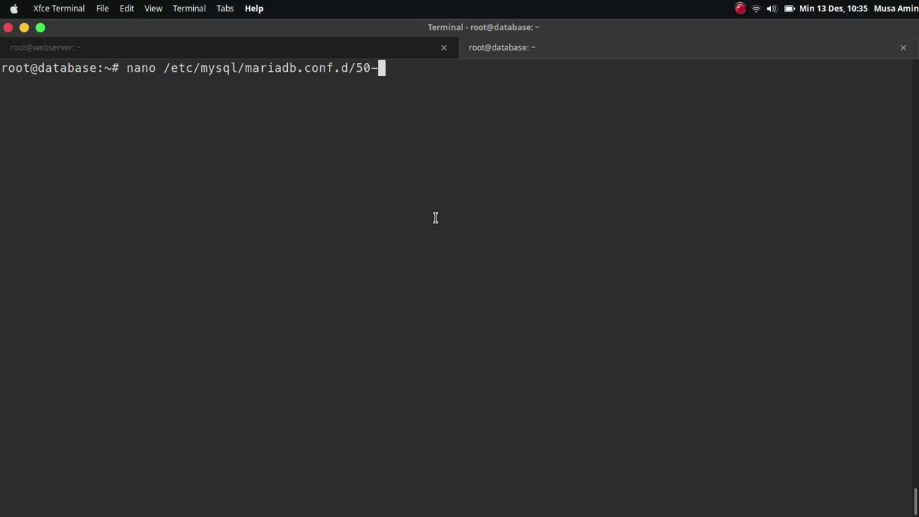
key(Tab)
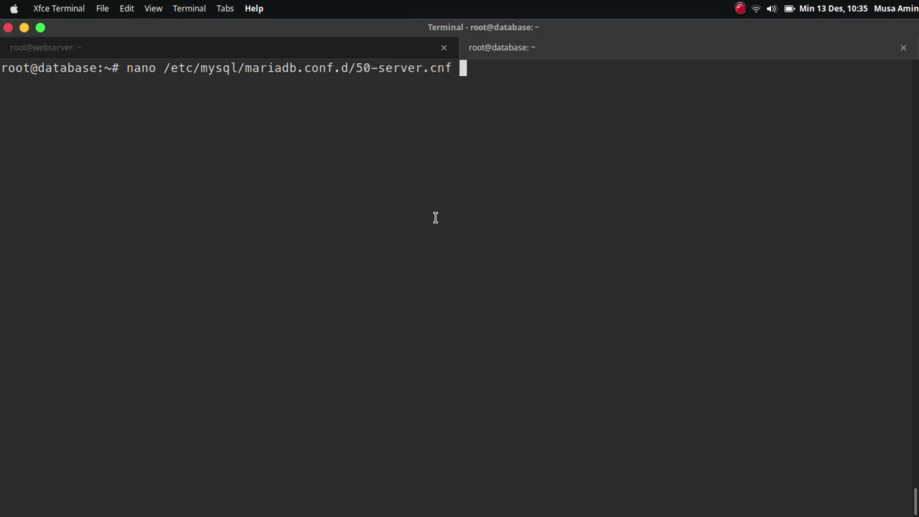
key(Return)
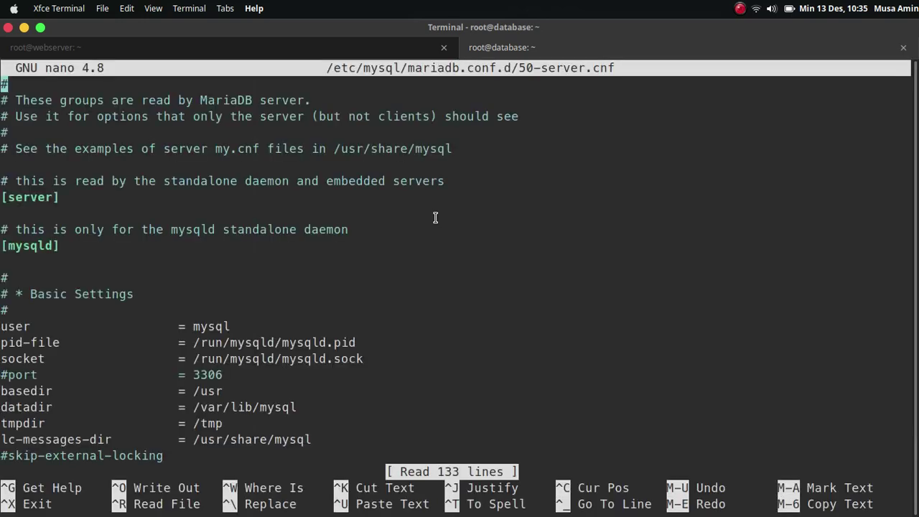
key(Down)
key(Down)
key(Down)
key(Down)
key(Down)
key(Down)
key(Down)
key(Down)
key(Down)
key(Down)
key(Down)
key(Down)
key(Down)
key(Down)
key(Down)
key(Down)
key(Down)
key(Down)
key(Down)
key(Down)
key(Down)
key(Down)
key(Down)
key(Down)
key(Down)
key(Down)
key(Down)
key(Down)
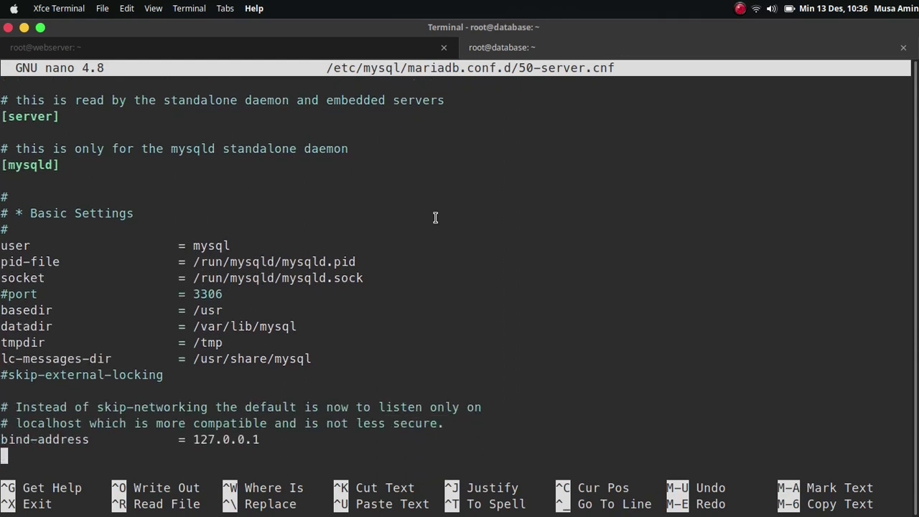
key(Down)
key(Down)
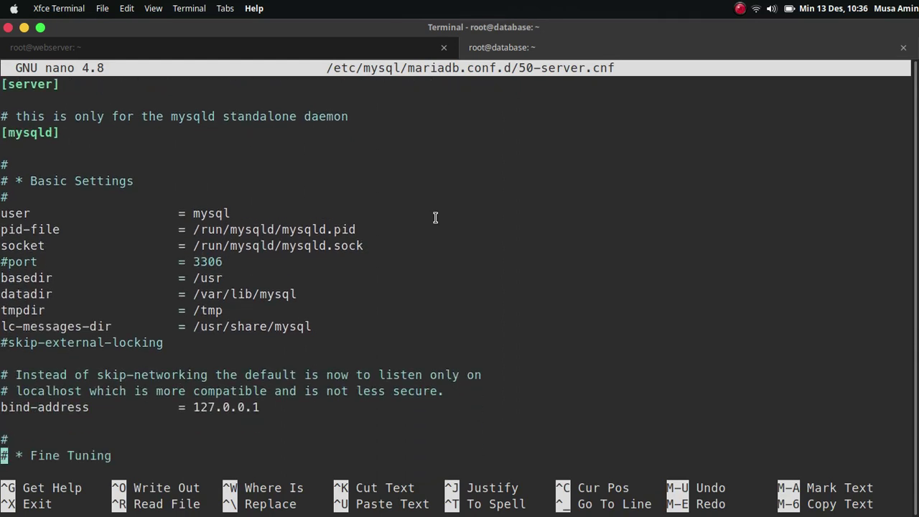
key(Up)
key(Up)
text(b)
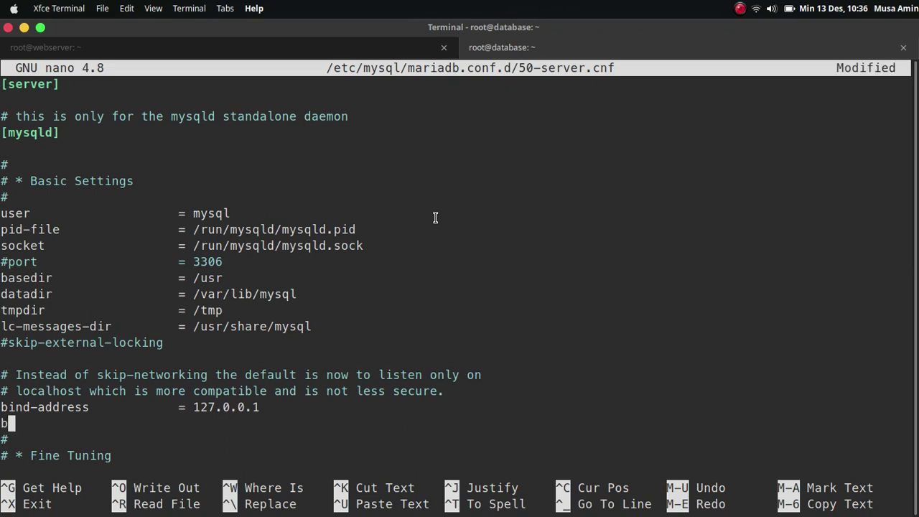
text(ind-addre)
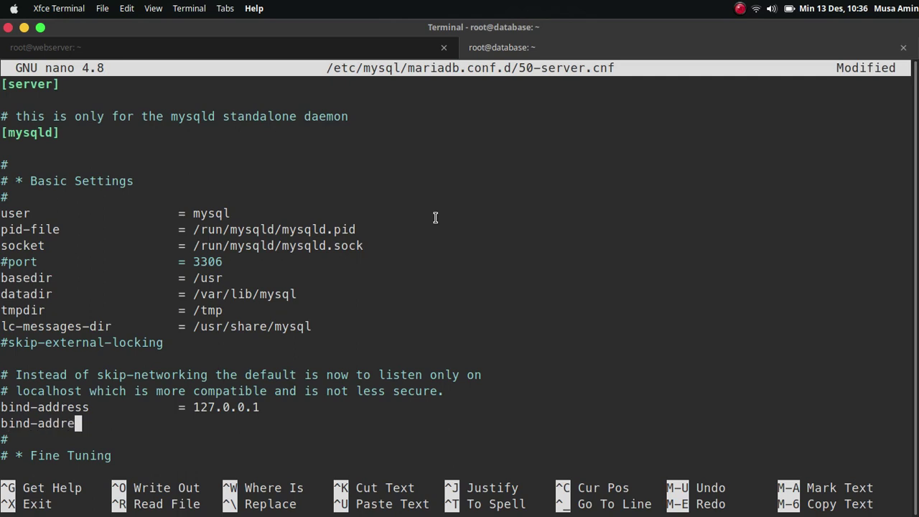
text(ss)
key(Tab)
key(Tab)
text(=)
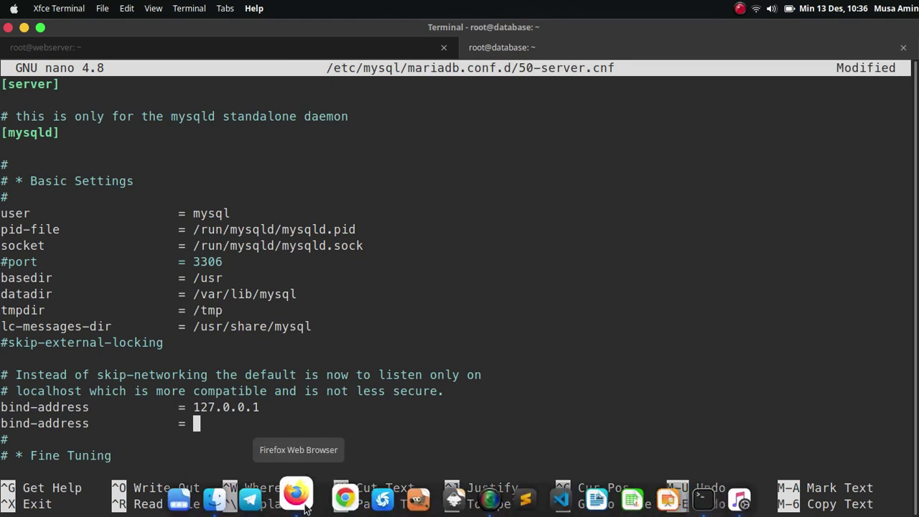
Step: Copy the database Droplet's private IP 192.168.0.3 from the DigitalOcean panel
click(305, 506)
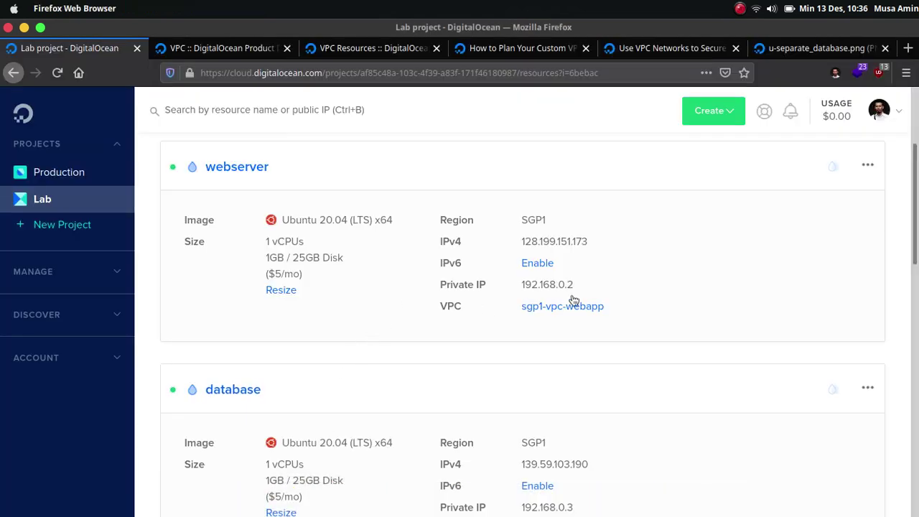
scroll(609, 288, down, 3)
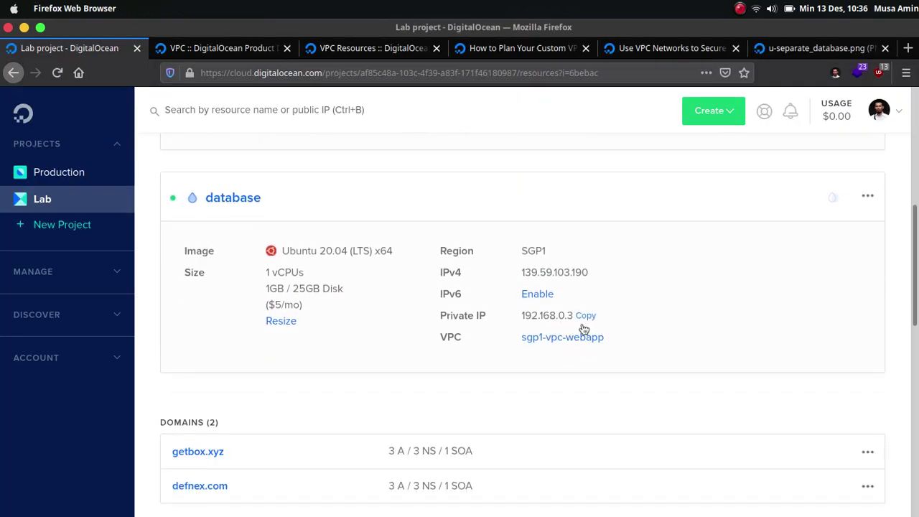
click(587, 317)
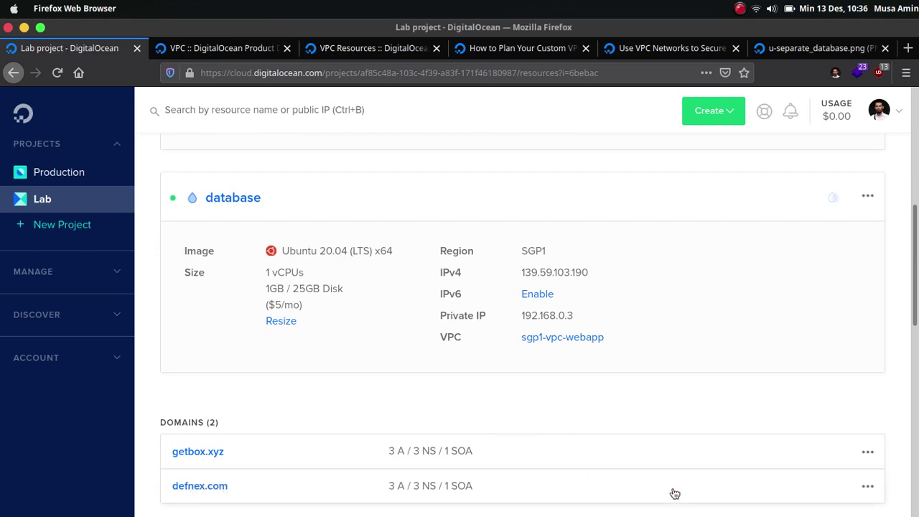
click(704, 497)
Step: Paste 192.168.0.3 as the bind-address value, save 50-server.cnf, exit nano and clear the screen
right_click(492, 198)
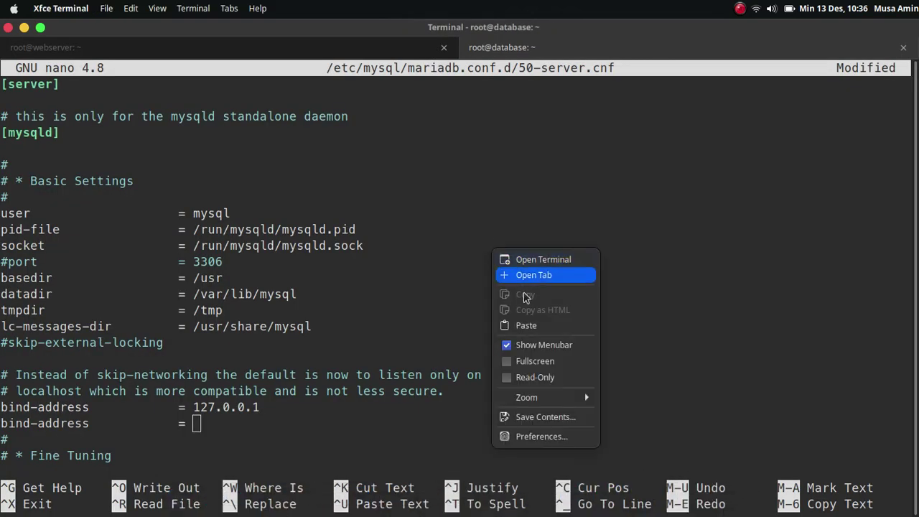
click(523, 324)
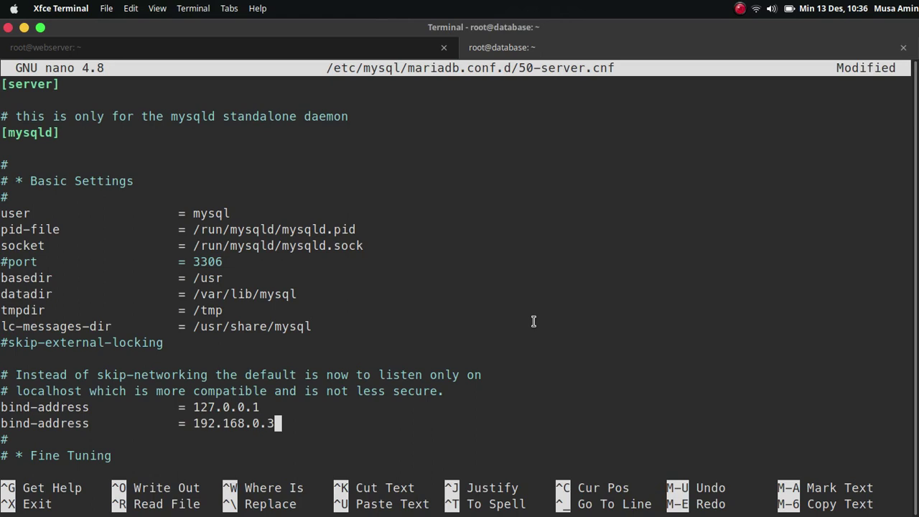
key(ctrl+o)
key(Return)
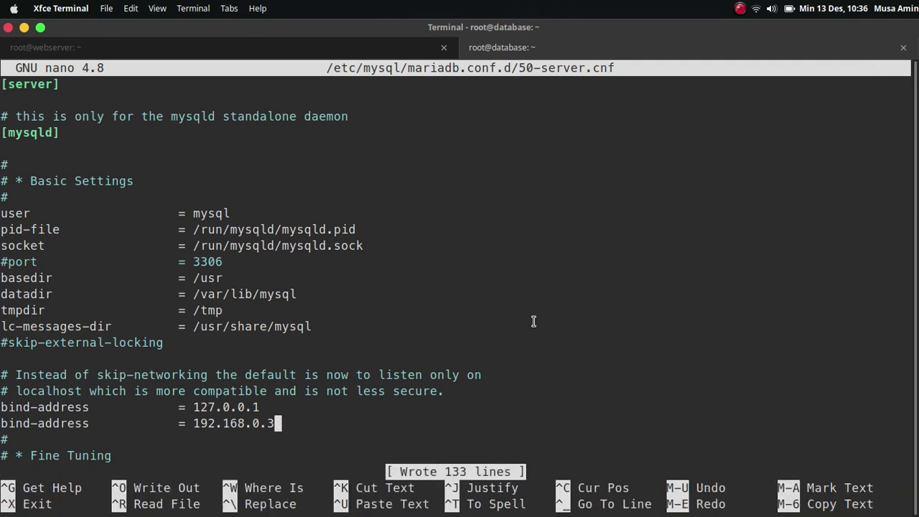
key(ctrl+o)
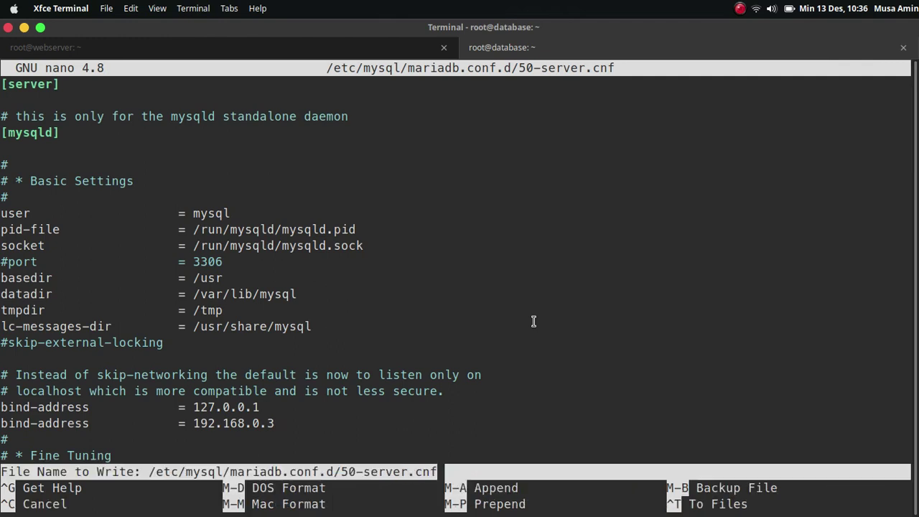
key(Return)
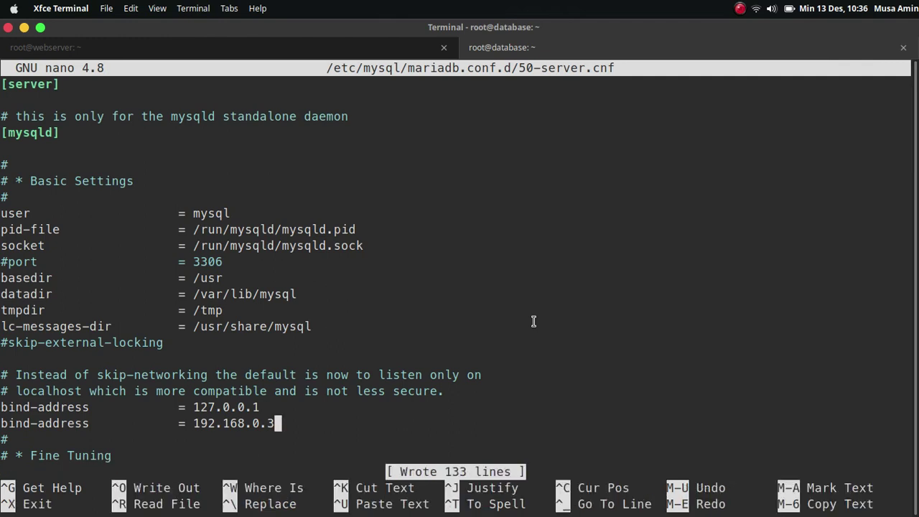
key(ctrl+x)
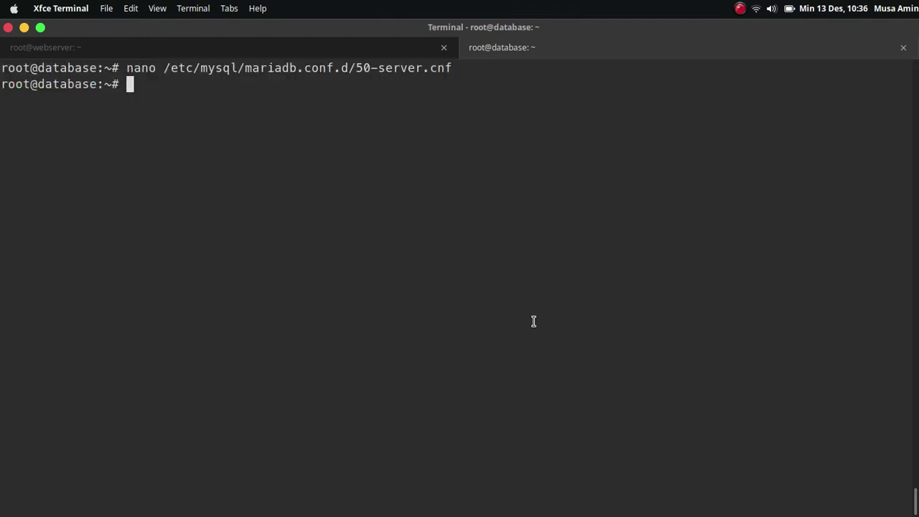
key(ctrl+l)
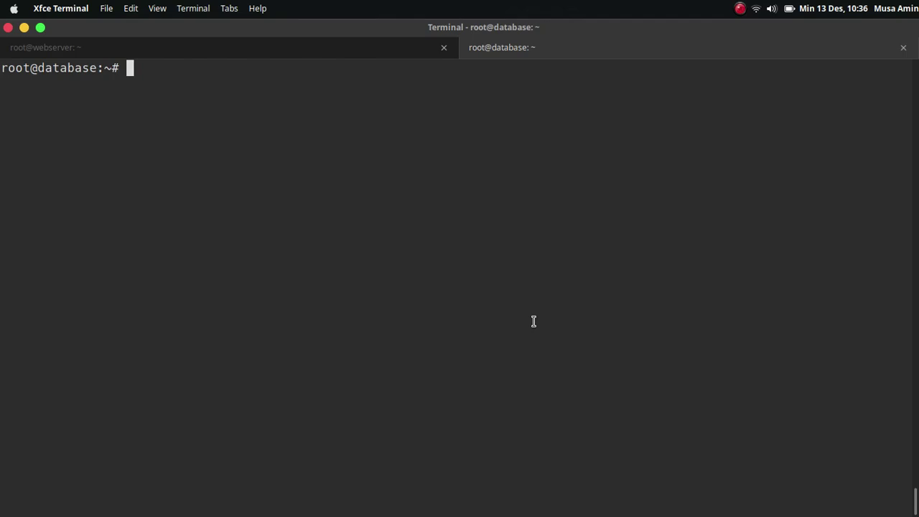
Step: Restart the MariaDB service with 'systemctl restart mariadb'
text(system)
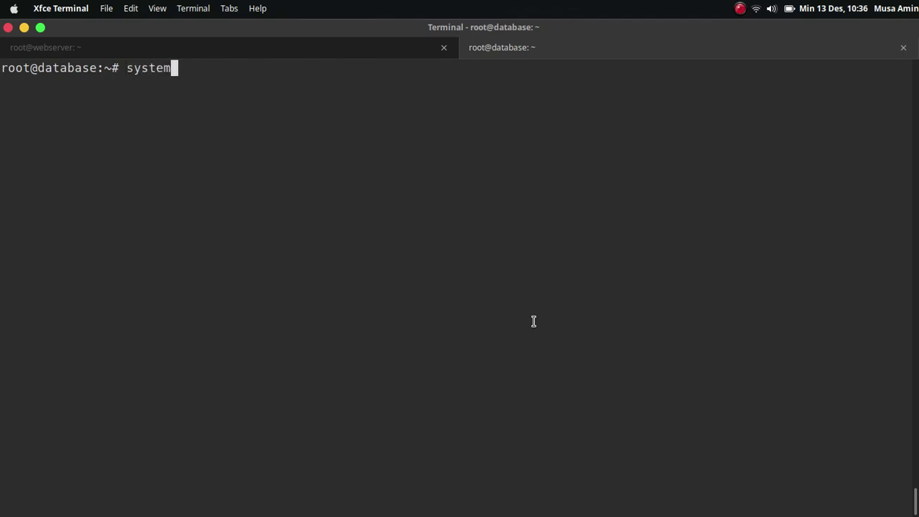
text(ctl restart ma)
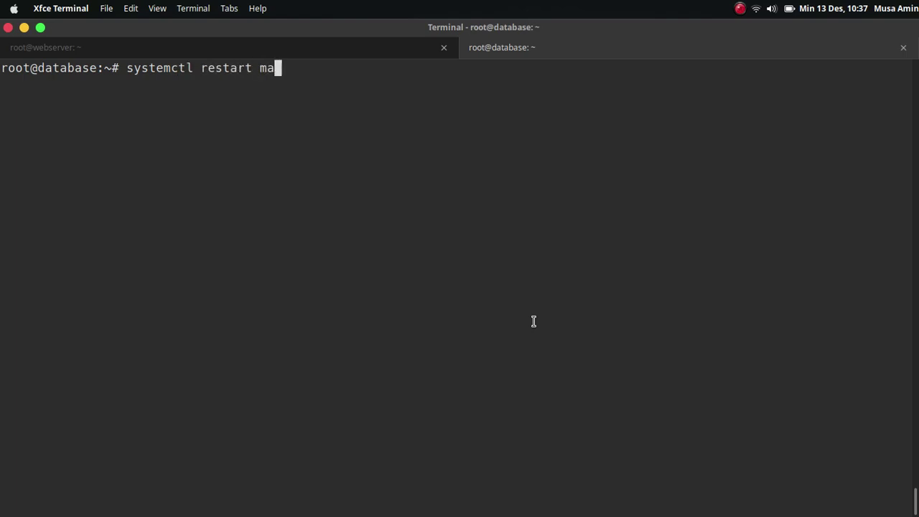
text(riadb)
key(Return)
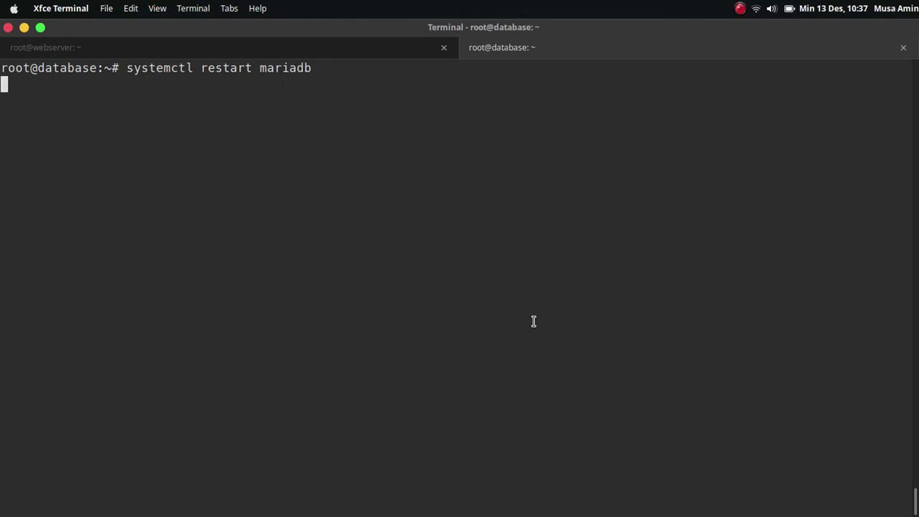
Step: Check 'systemctl status mariadb' shows active (running), then clear the screen
key(Up)
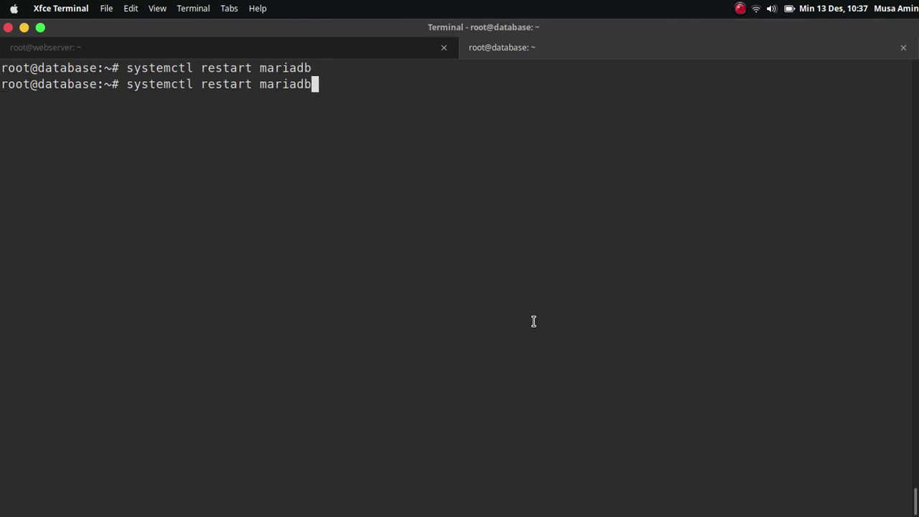
key(Left)
key(Left)
key(Left)
key(Left)
key(Left)
key(Left)
key(Left)
key(BackSpace)
key(BackSpace)
key(BackSpace)
key(BackSpace)
key(BackSpace)
key(BackSpace)
key(BackSpace)
key(BackSpace)
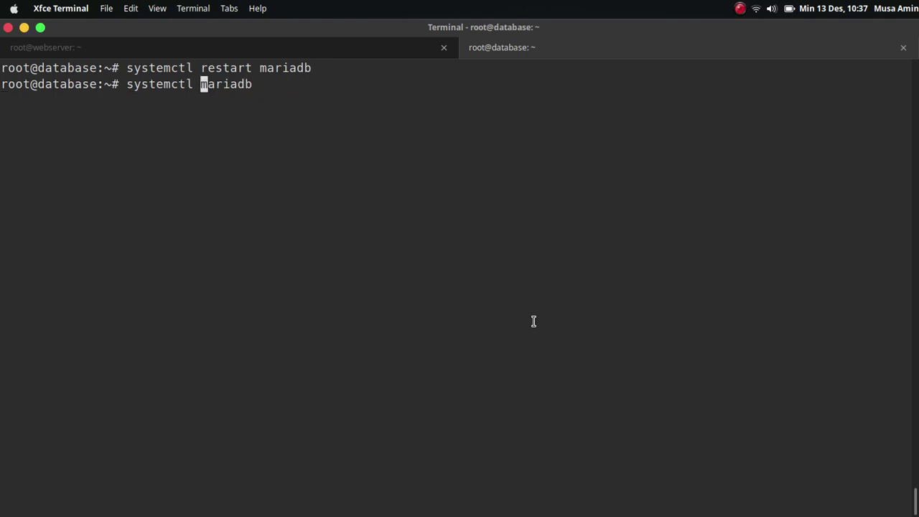
text(status)
key(Return)
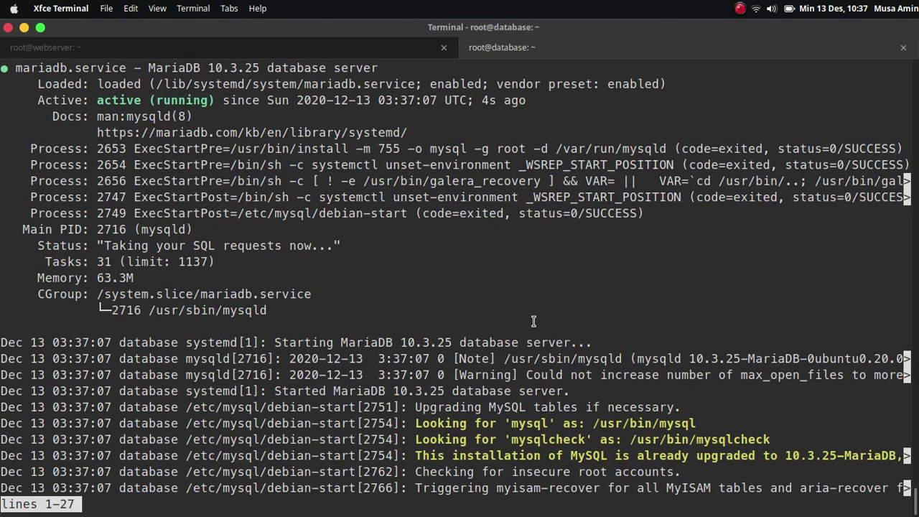
key(q)
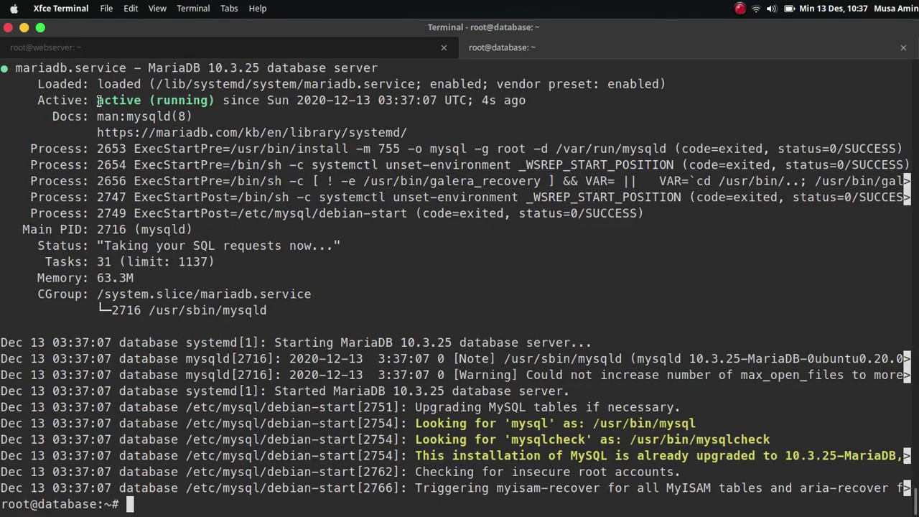
key(ctrl+l)
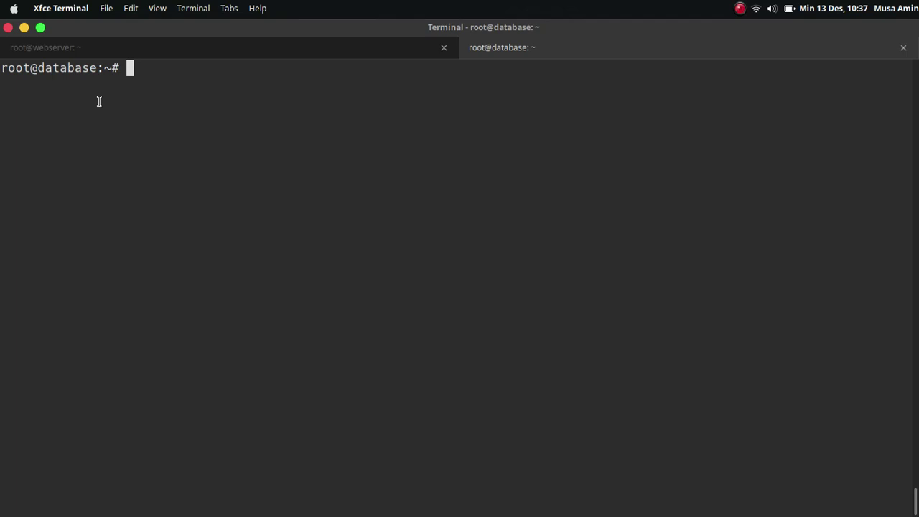
Step: Log into MariaDB as root with 'mysql -u root -p' and run 'create database webapp;'
text(mysql -u root -p)
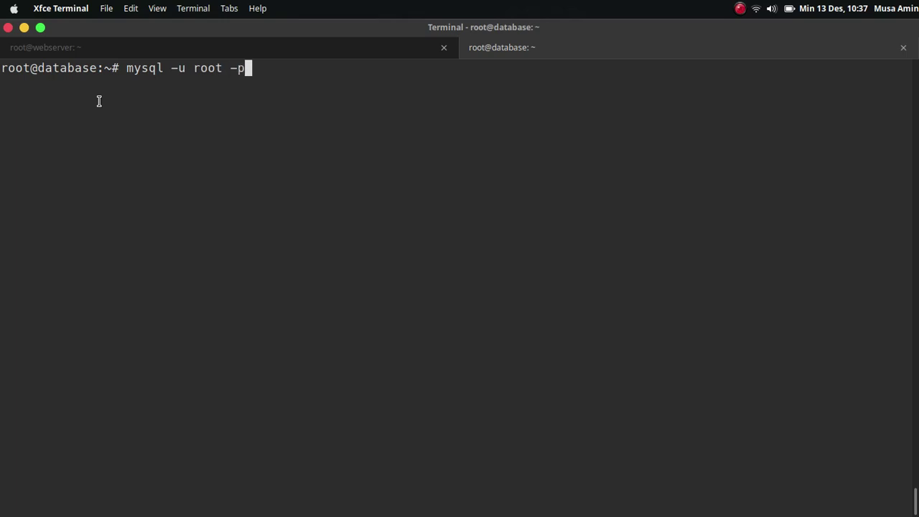
key(Return)
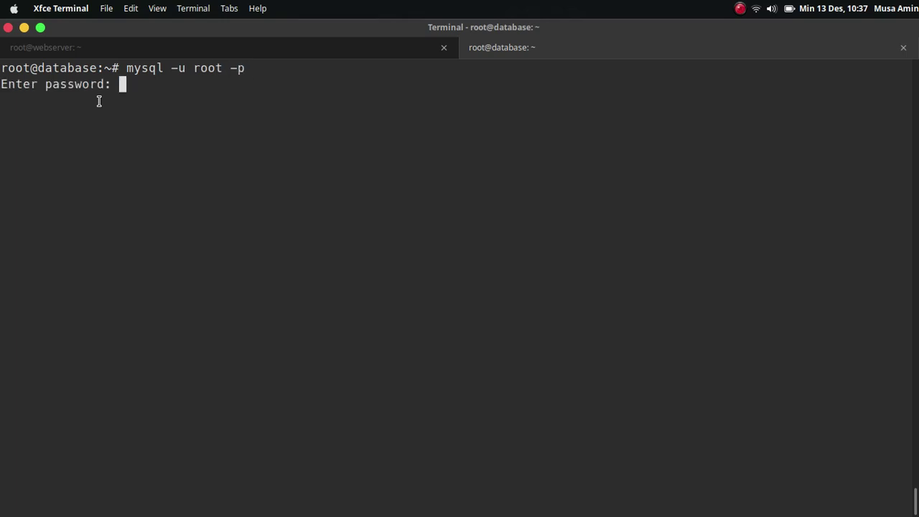
key(Return)
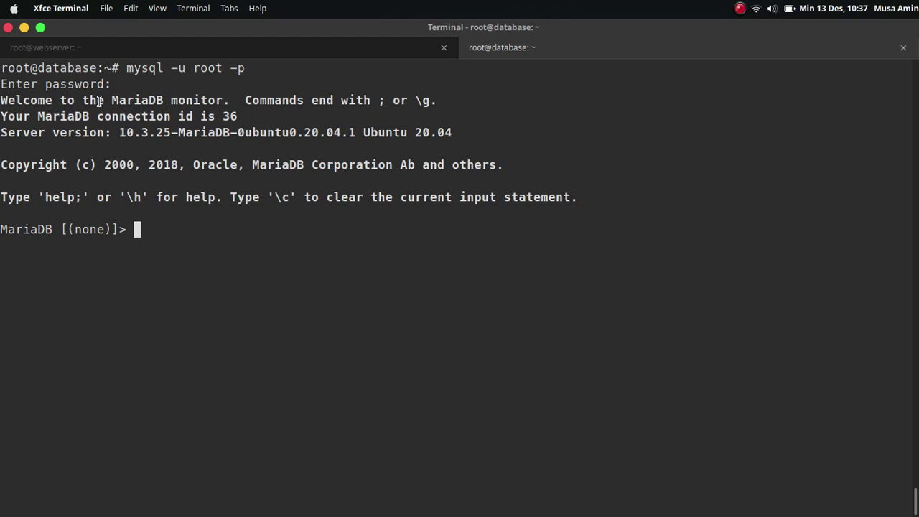
text(create)
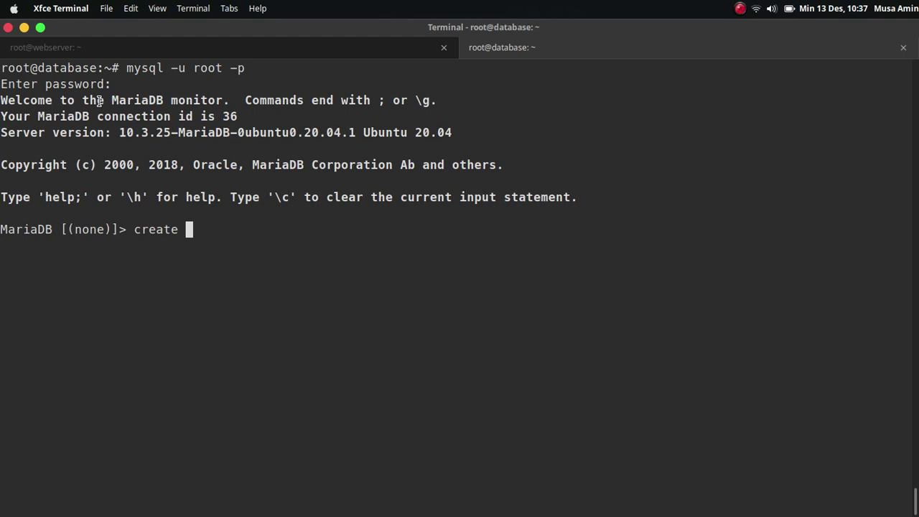
text( database )
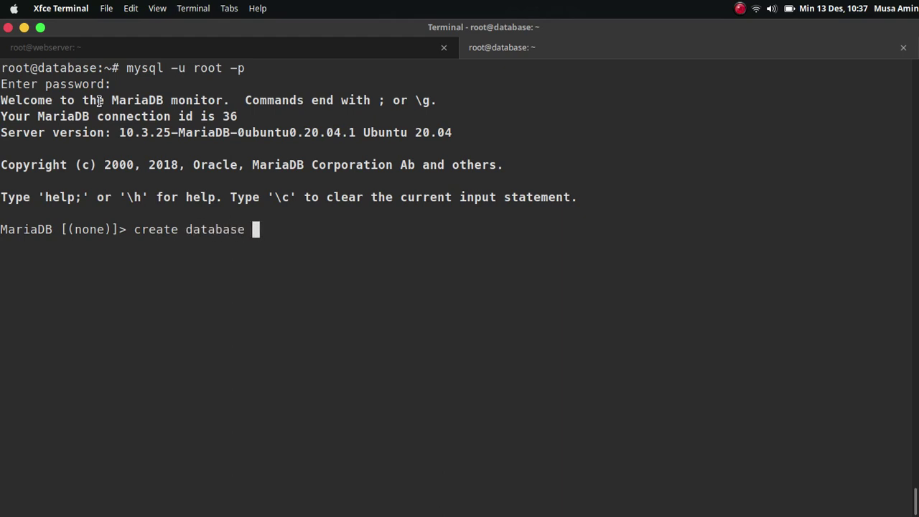
text(webapp)
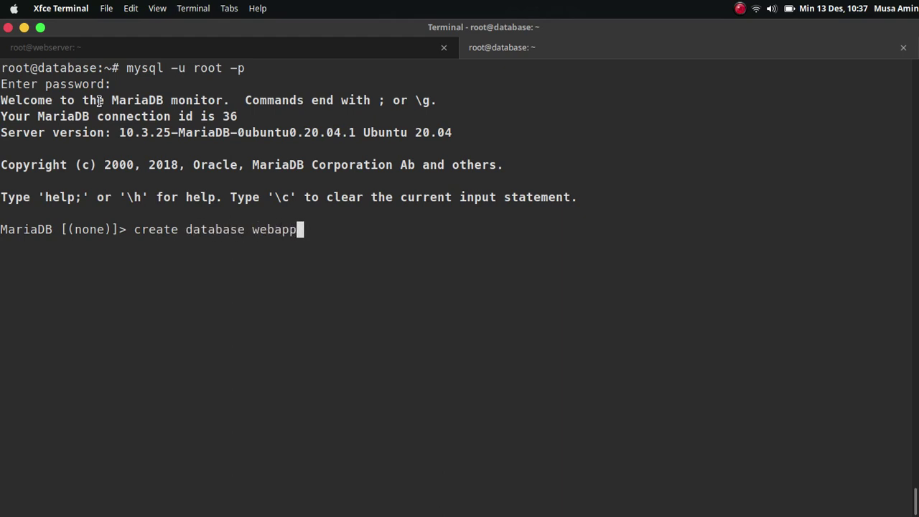
text(;)
key(Return)
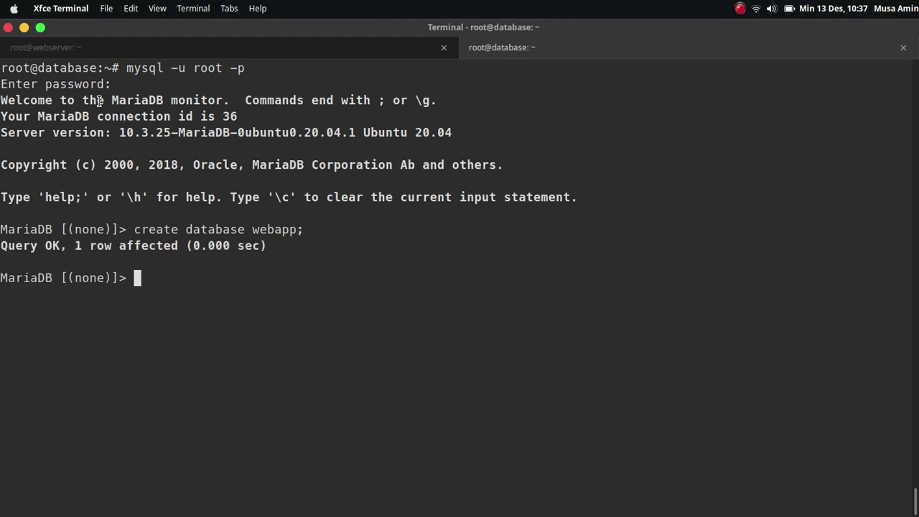
Step: Create MariaDB user 'webapp'@'192.168.0.2' with a password, using the webserver's copied private IP
text(create )
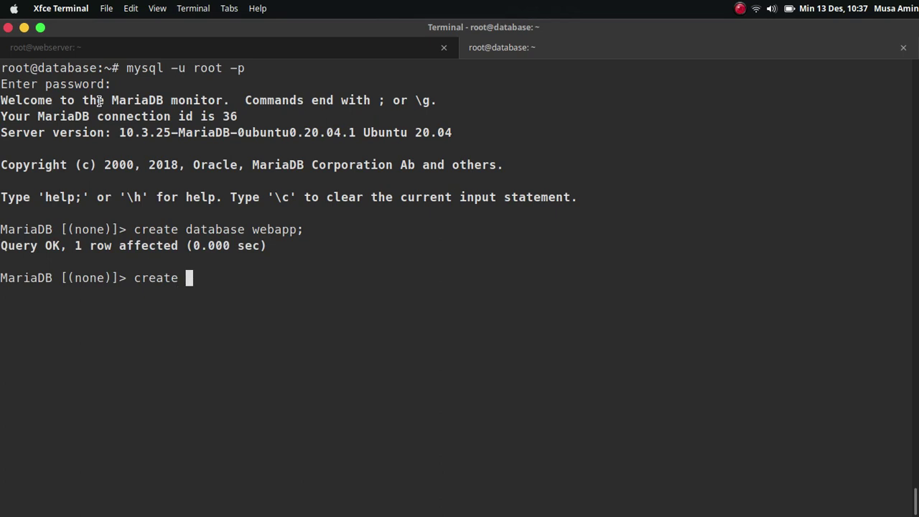
text(user 'web)
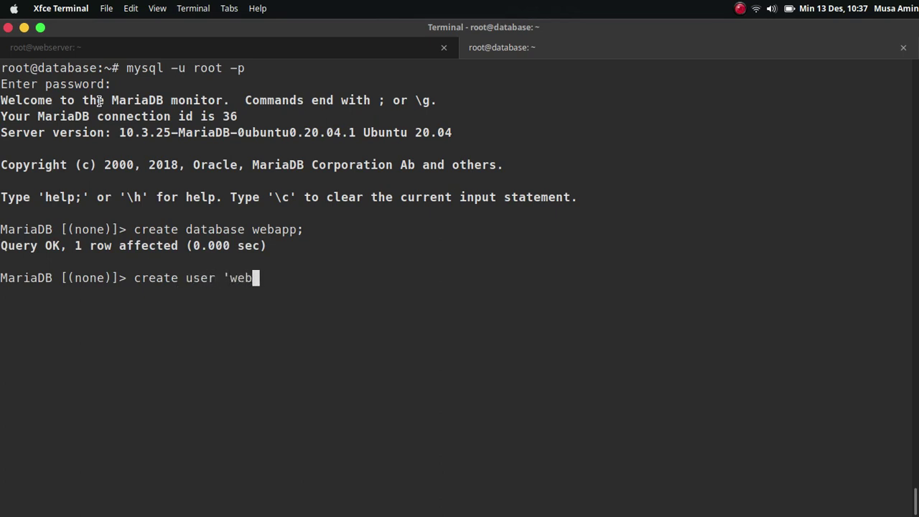
text(app'@)
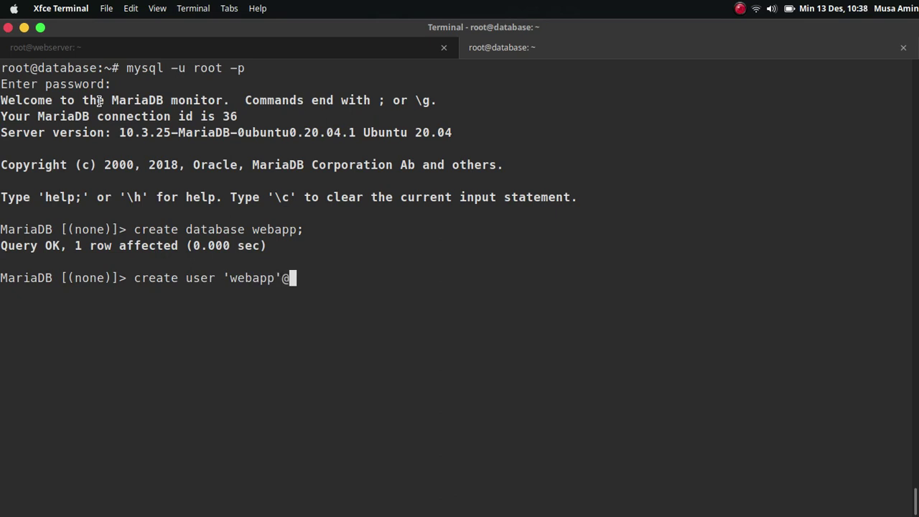
text(')
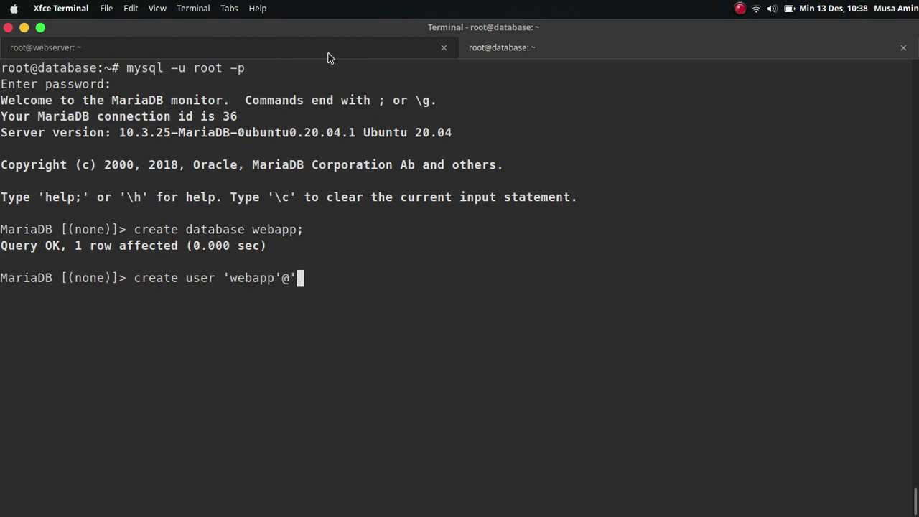
click(329, 58)
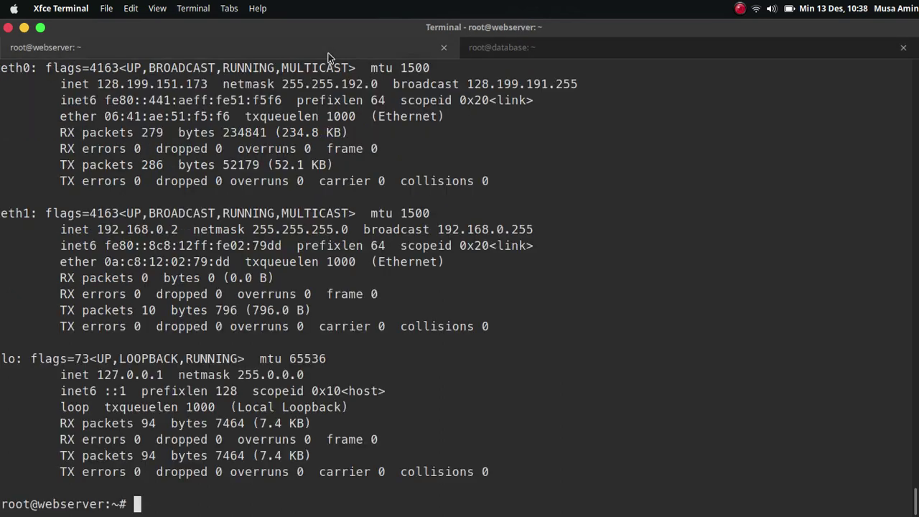
double_click(136, 230)
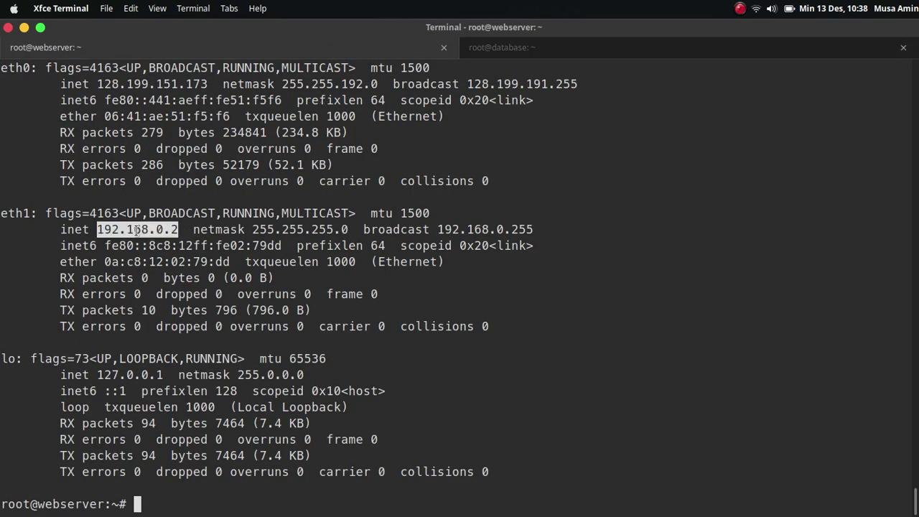
right_click(138, 231)
click(166, 278)
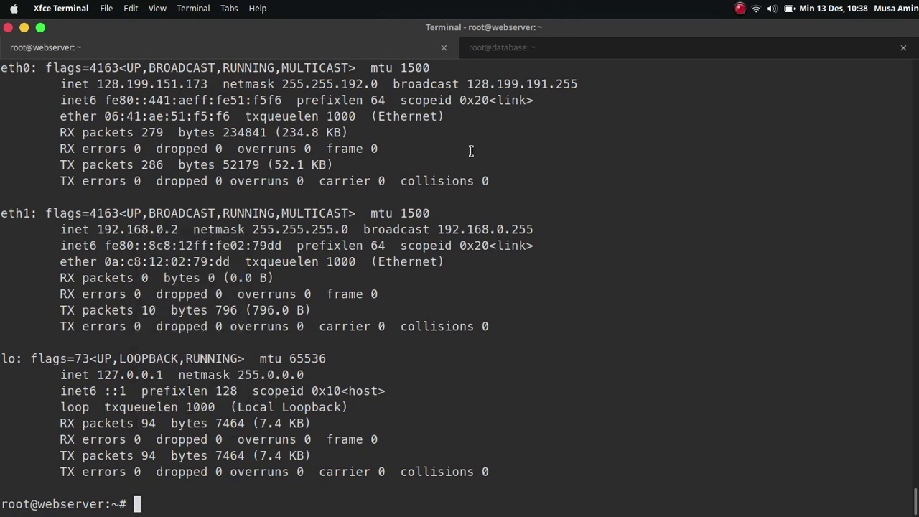
click(507, 56)
right_click(393, 235)
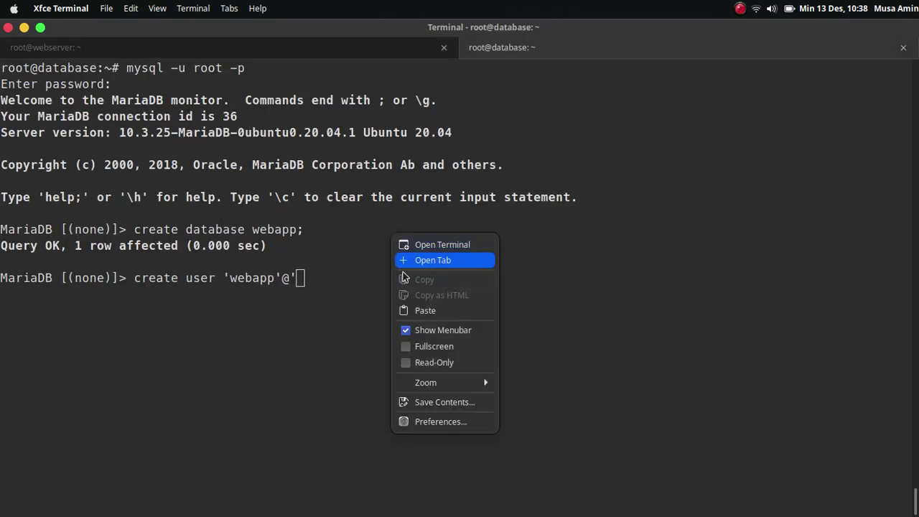
click(408, 310)
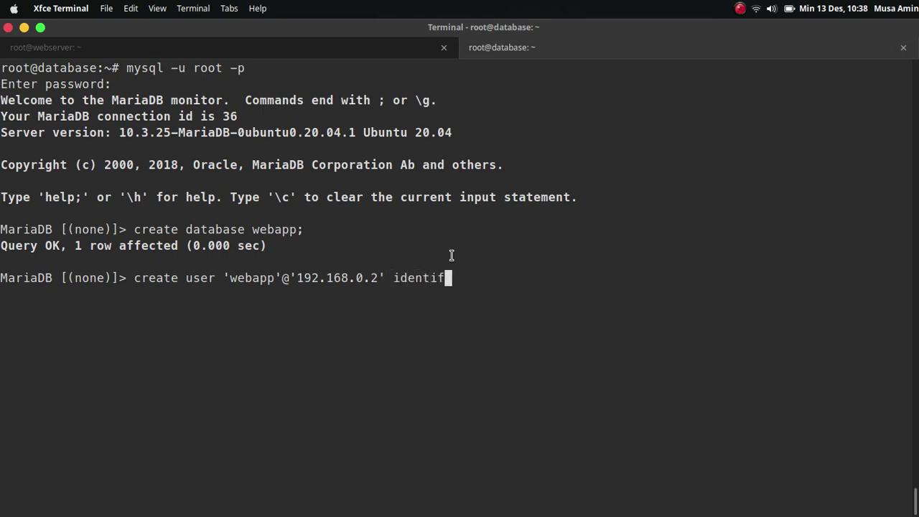
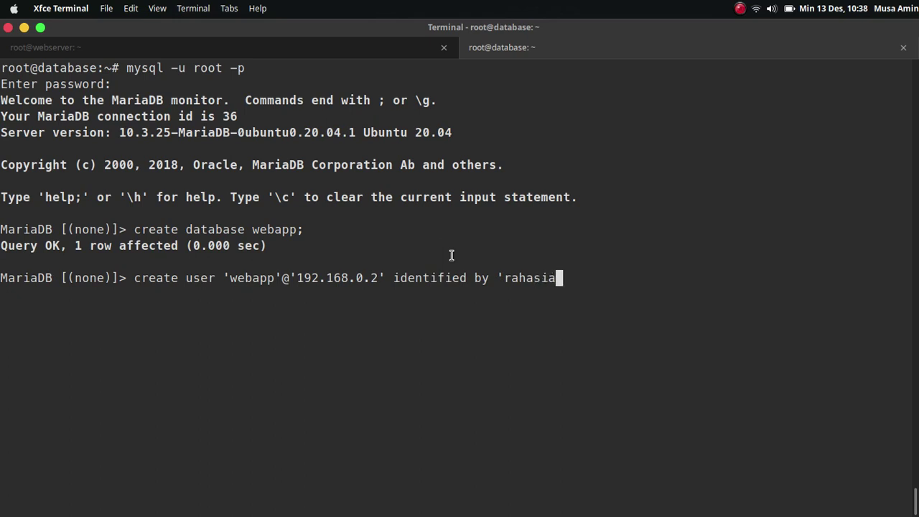
key(BackSpace)
key(Return)
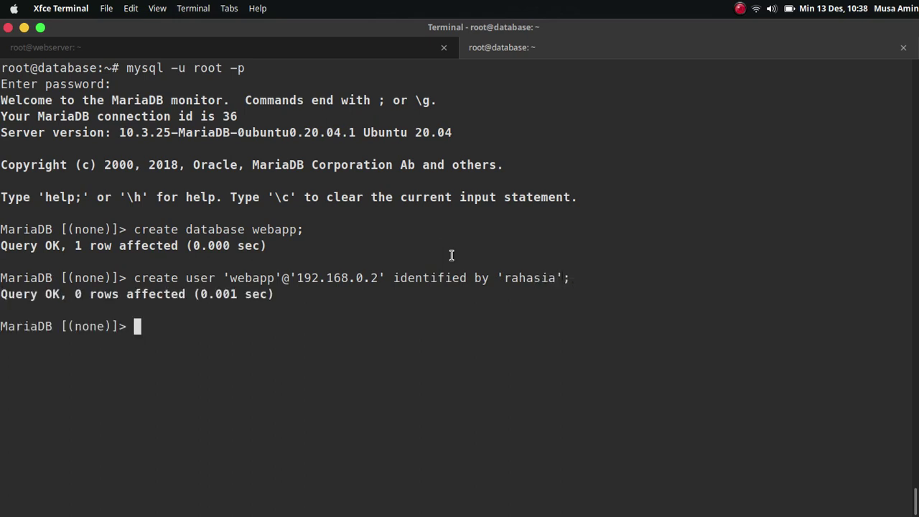
Step: Submit a GRANT ALL PRIVILEGES statement on webapp.* for 'webapp'@'192.168.0.2'
text(grant a)
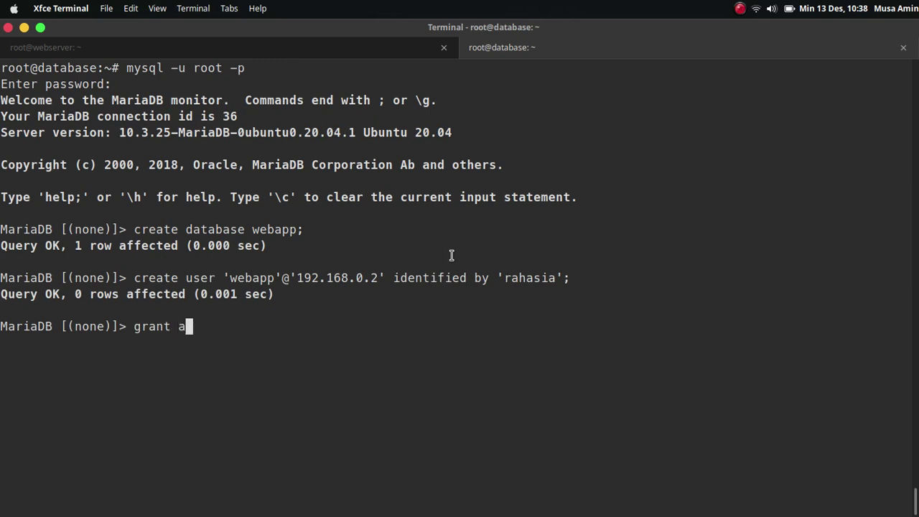
text(ll privileg)
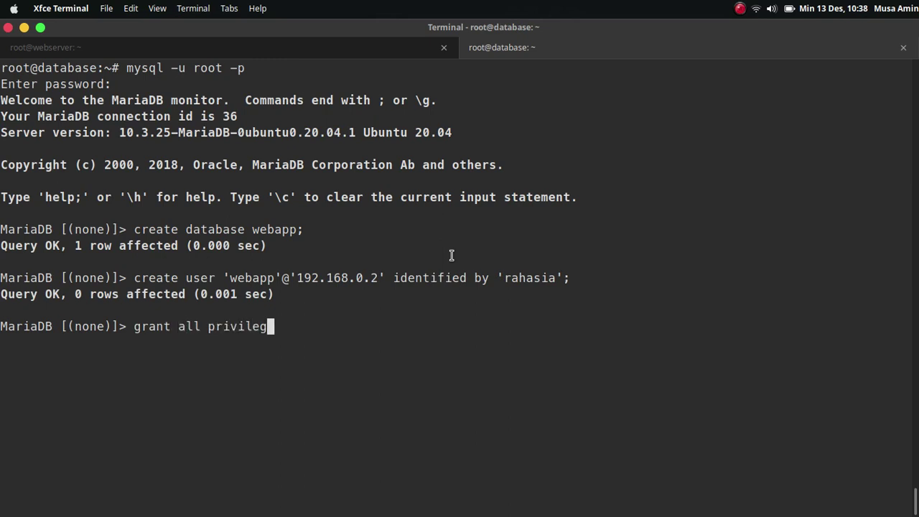
text(es to webapp)
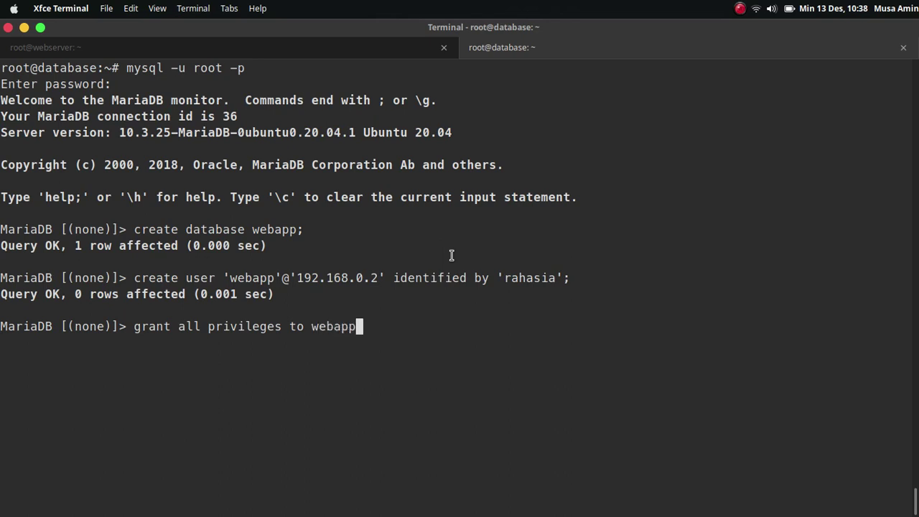
text(.* to)
drag(223, 278, 387, 278)
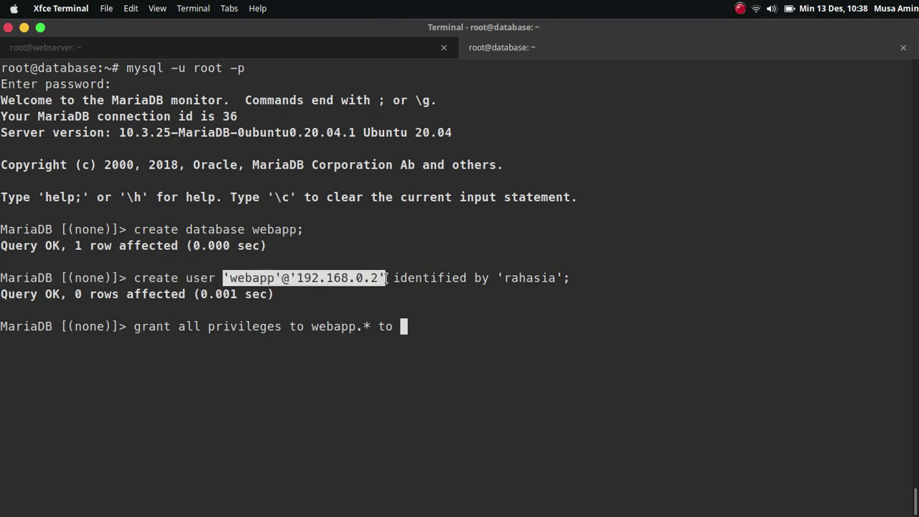
right_click(389, 280)
click(427, 324)
click(432, 311)
right_click(433, 311)
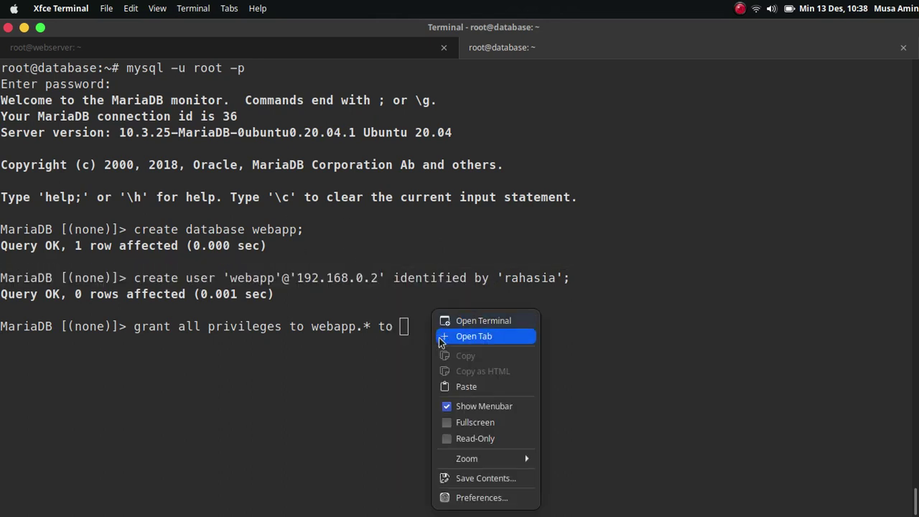
click(446, 387)
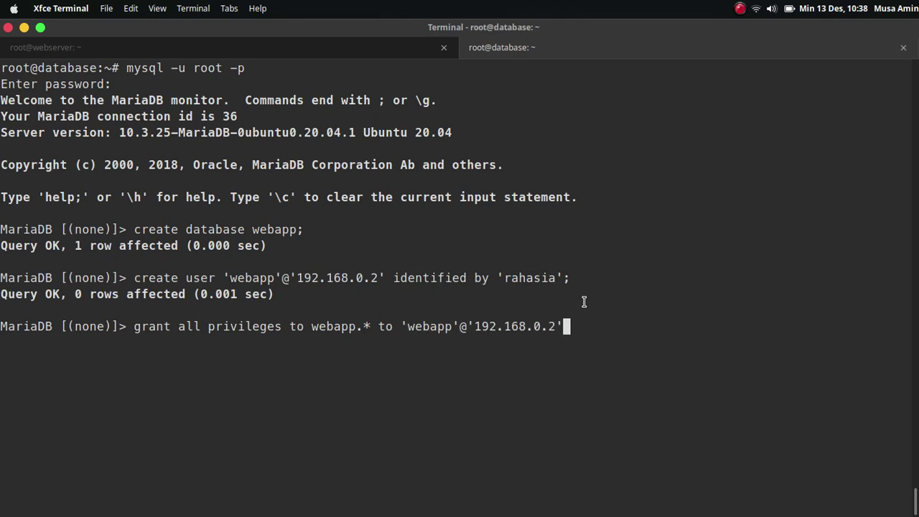
text(;)
key(Return)
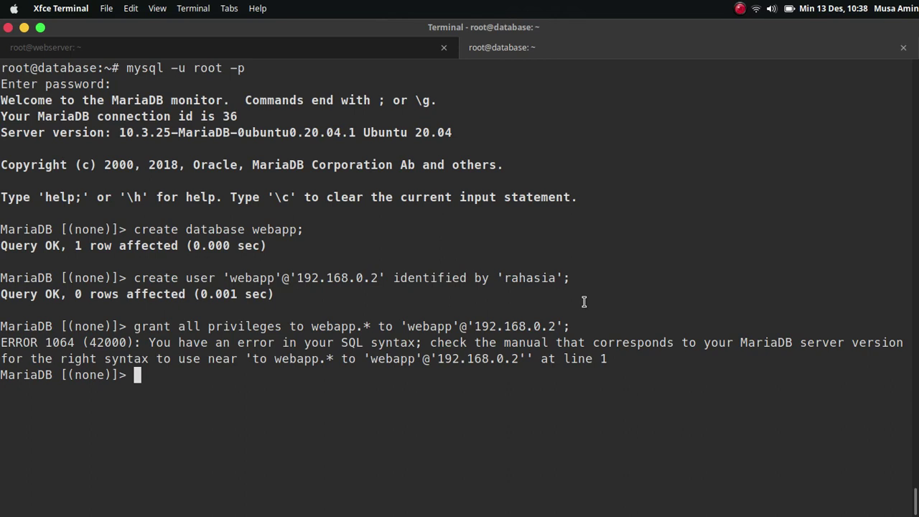
Step: Correct the grant to read 'on webapp.*' and rerun it
key(Up)
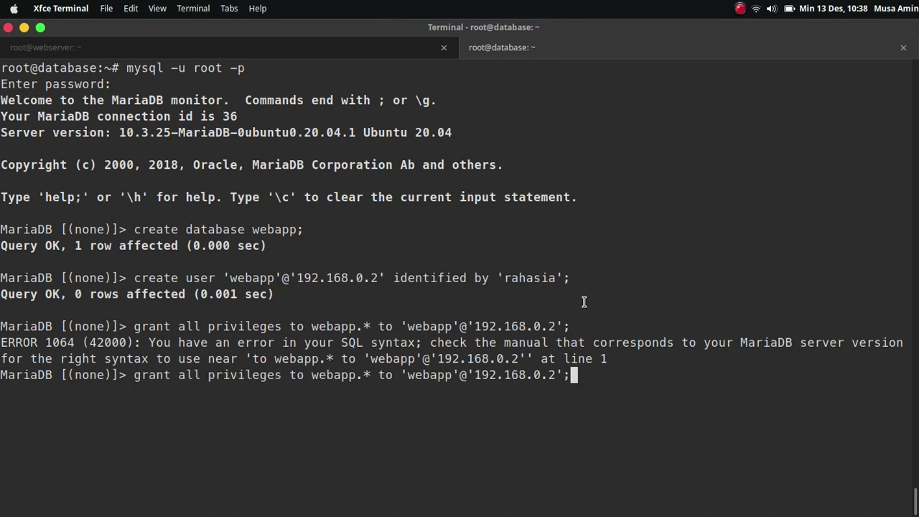
key(Left)
key(Left)
key(Left)
key(Left)
key(Left)
key(Left)
key(Left)
key(Left)
key(Left)
key(Left)
key(Left)
key(Left)
key(Left)
key(Left)
key(Left)
key(Left)
key(Left)
key(Left)
key(Left)
key(Left)
key(Left)
key(Left)
key(Left)
key(Left)
key(Left)
key(Left)
key(Left)
key(Left)
key(Left)
key(Left)
key(Left)
key(Left)
key(Left)
key(Left)
key(Left)
key(BackSpace)
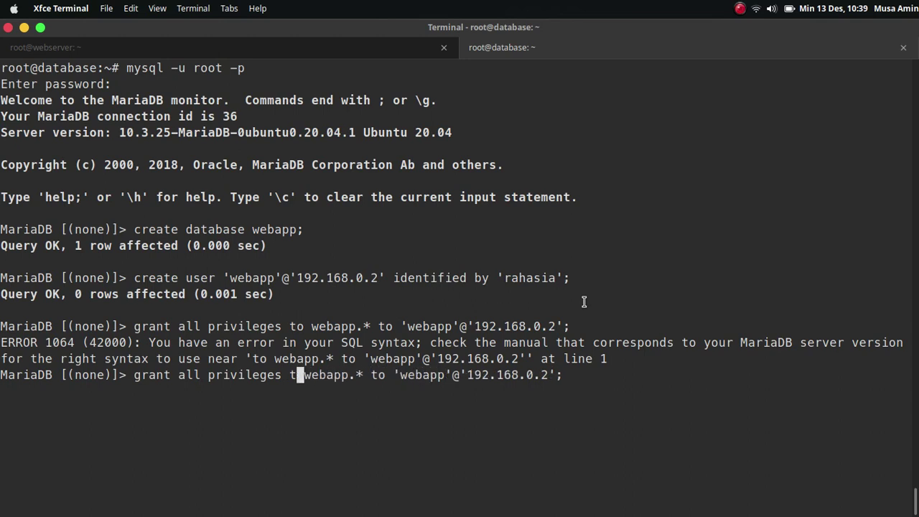
key(BackSpace)
text(on)
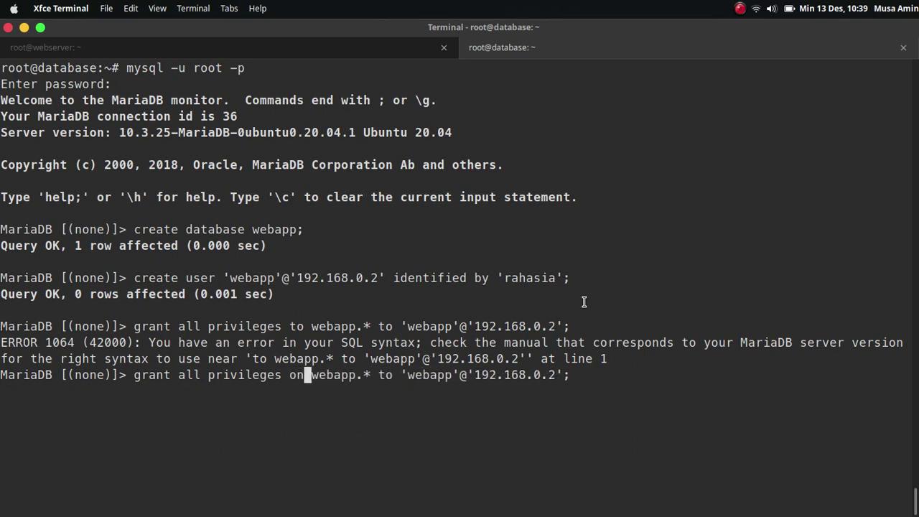
key(Return)
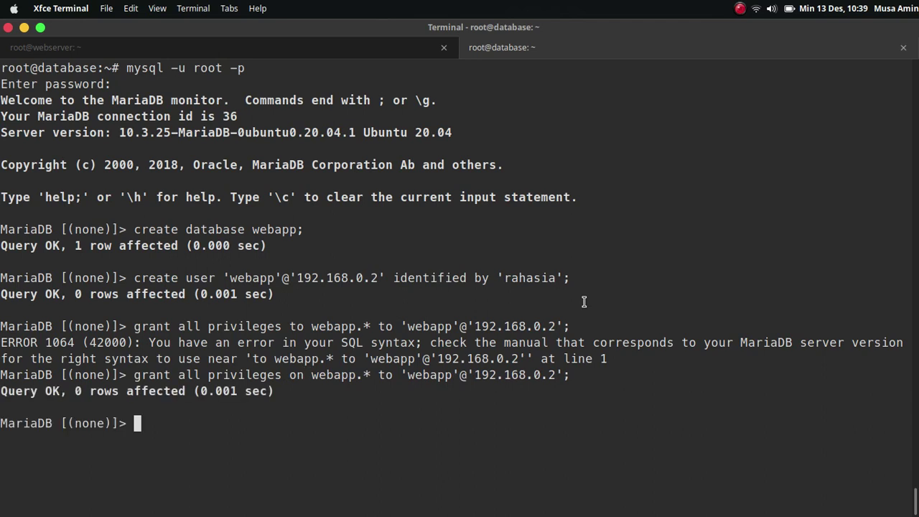
Step: Run 'flush privileges;' and exit the MariaDB monitor
text(flsuh)
key(BackSpace)
key(BackSpace)
key(BackSpace)
key(BackSpace)
text(ush privileges)
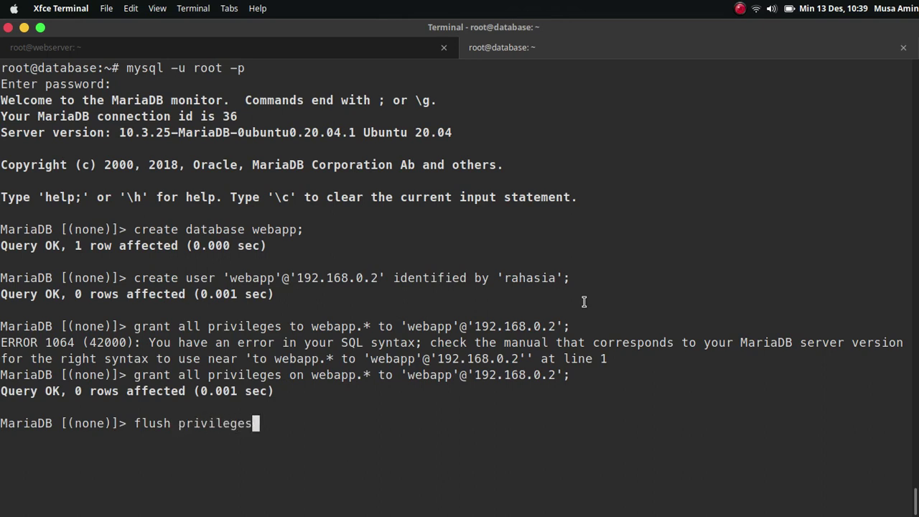
text(;)
key(Return)
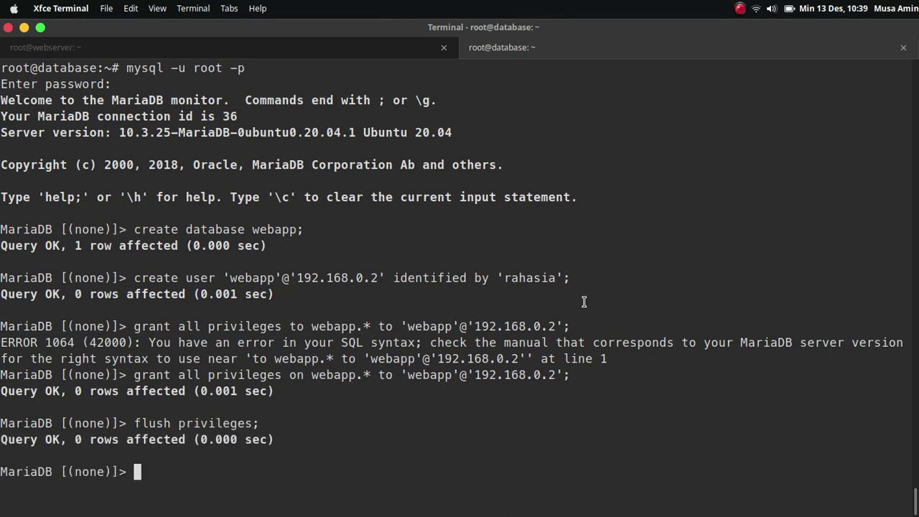
text(exit)
key(Return)
Step: On the webserver session, run 'apt install mariadb-client -y' and clear the output
key(ctrl+l)
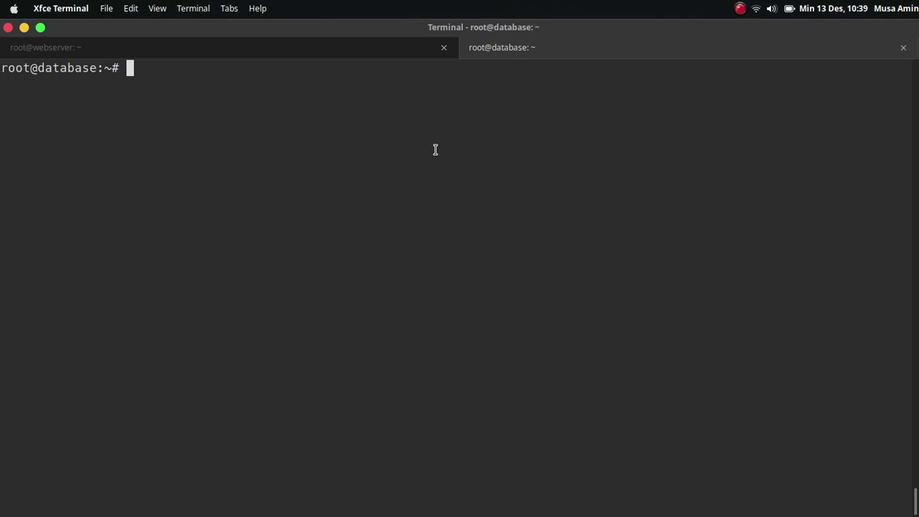
click(397, 54)
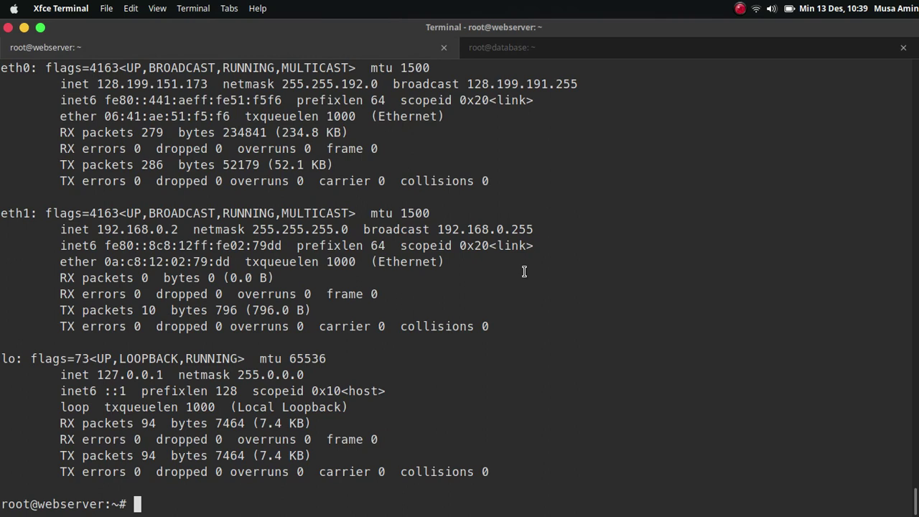
key(ctrl+l)
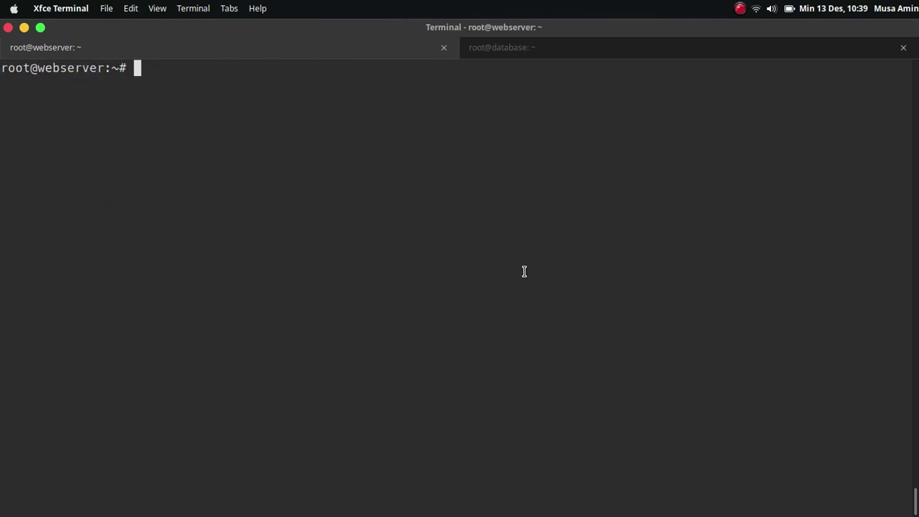
text(apt ins)
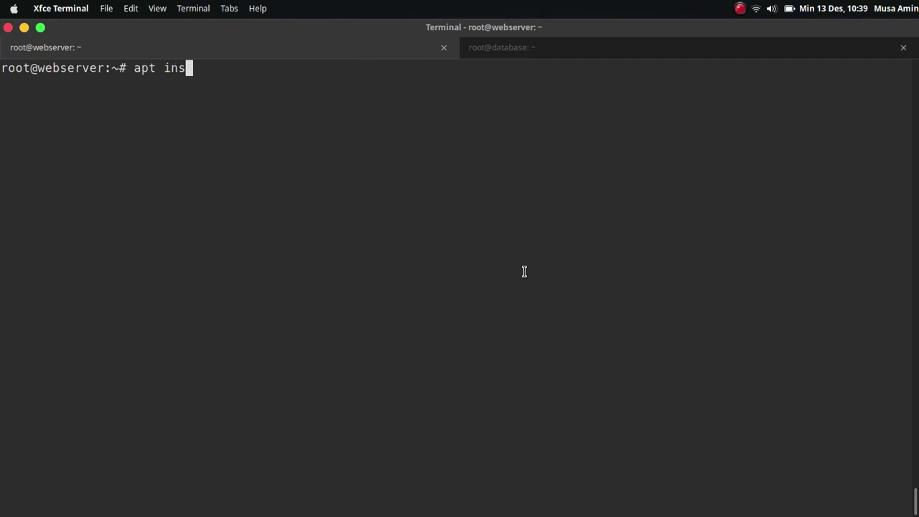
text(tall mariadb-cli)
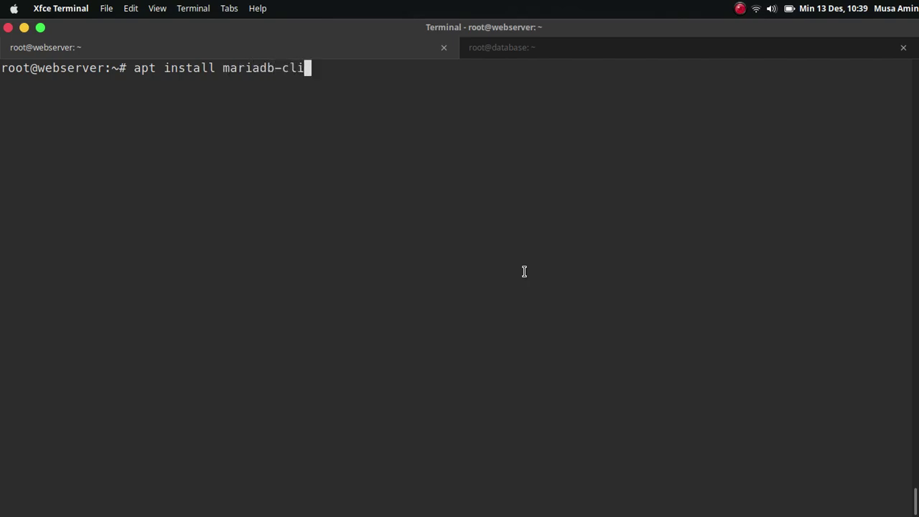
text(ent -y)
key(Return)
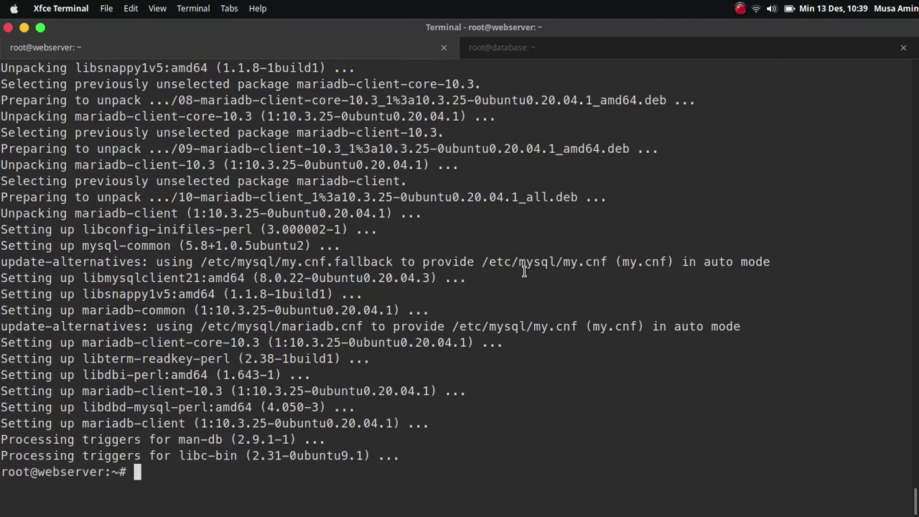
key(ctrl+l)
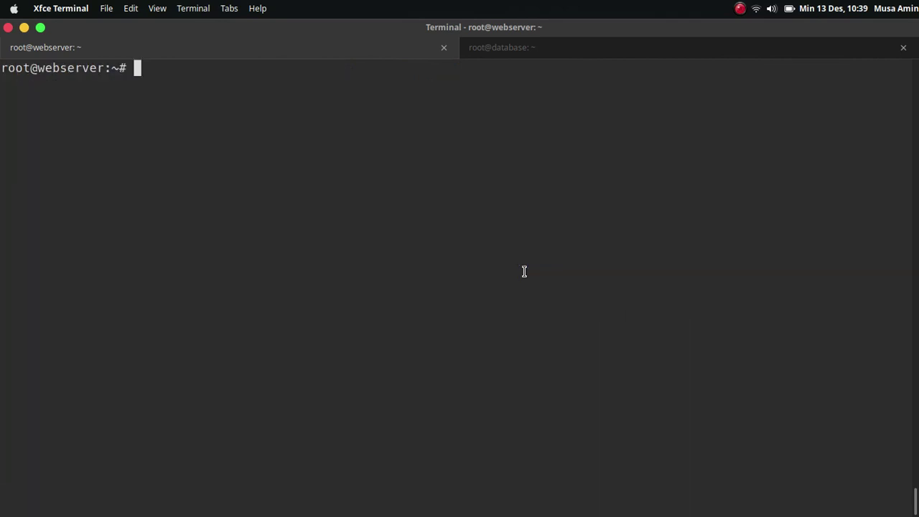
Step: Connect from the webserver with 'mysql -h 192.168.0.3 -u webapp -p' and enter the password
text(mysql )
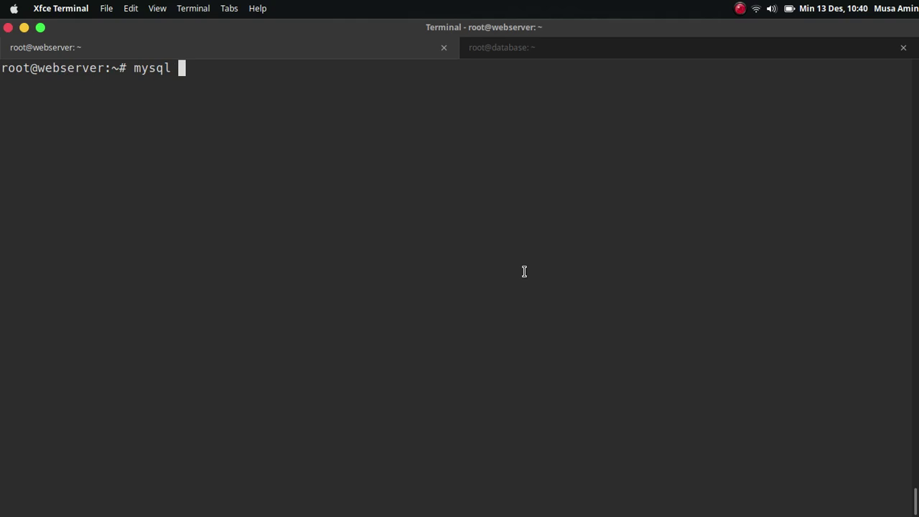
text(-)
text(u)
key(BackSpace)
key(BackSpace)
text(h 192.1)
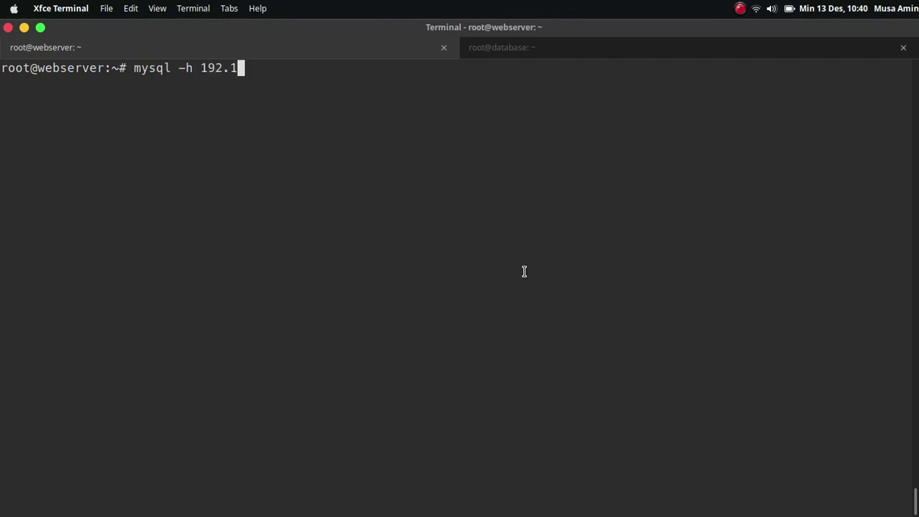
text(68.0.3 -u )
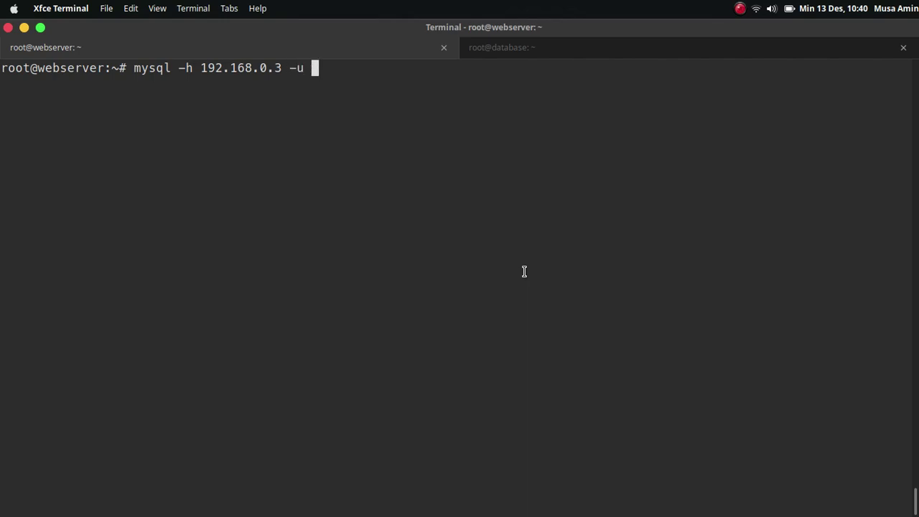
text(webapp )
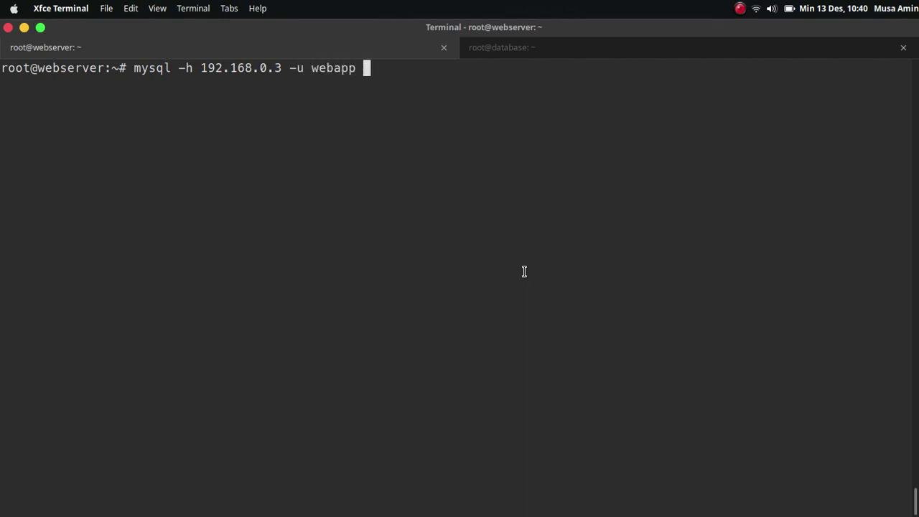
text(-p)
key(Return)
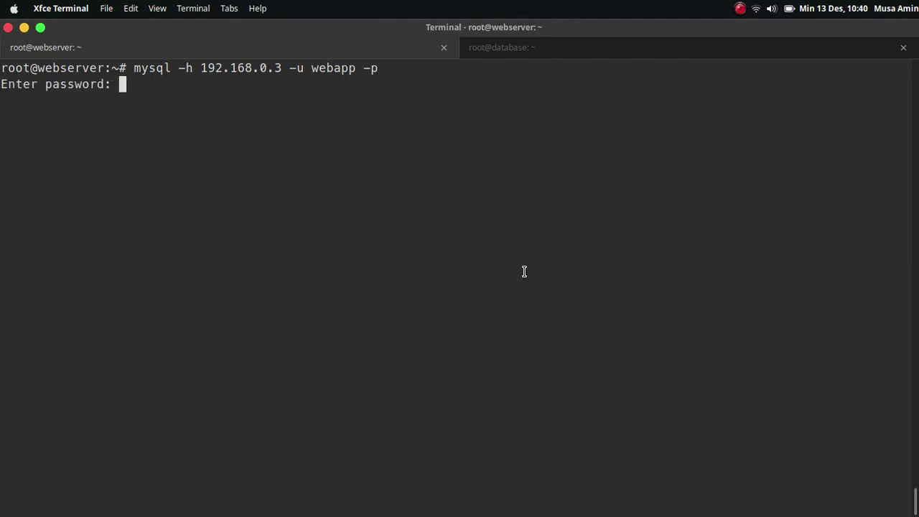
key(Return)
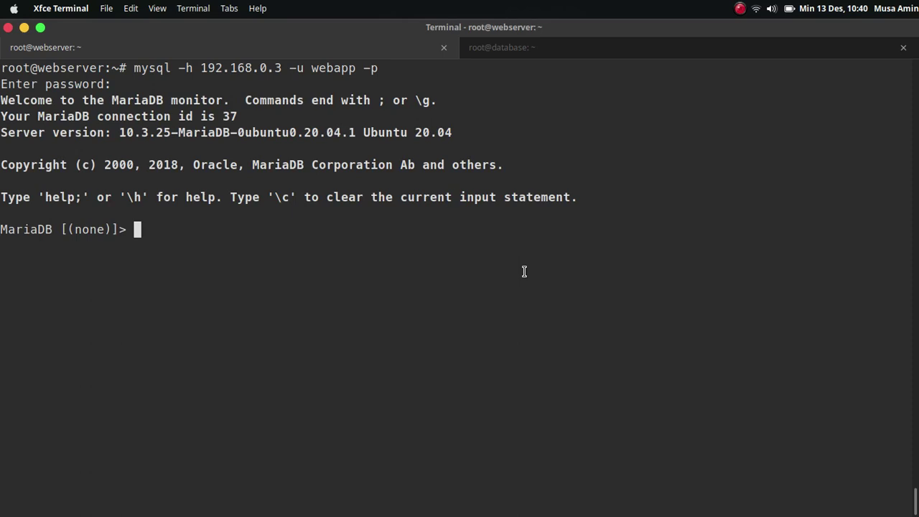
Step: Run status and highlight the webapp user and the server address 192.168.0.3
text(status)
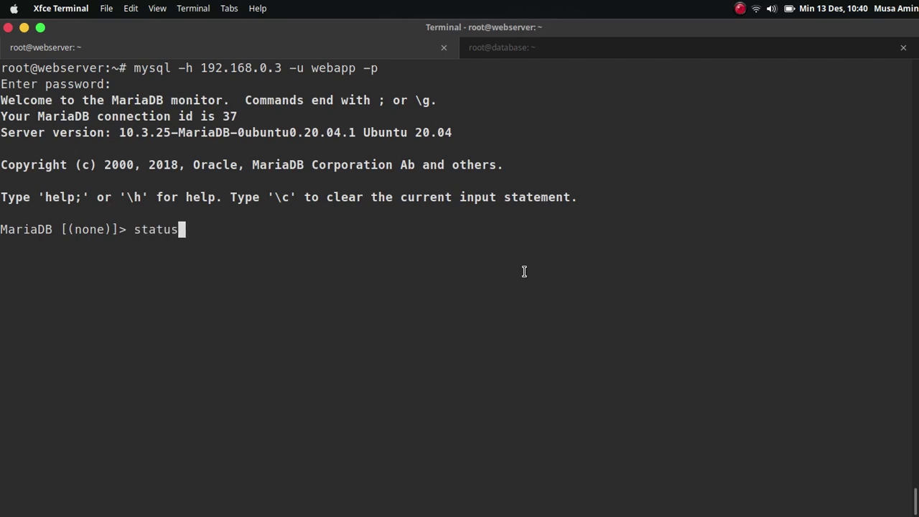
key(Return)
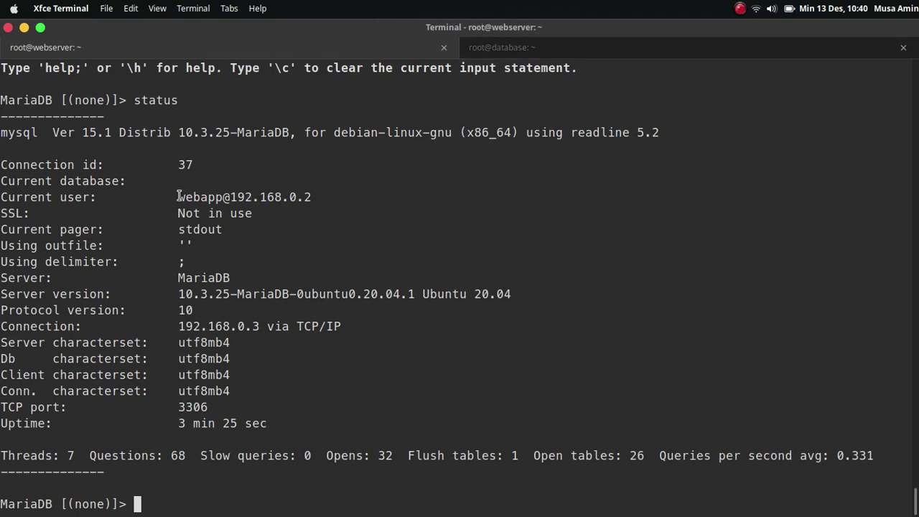
drag(178, 197, 235, 197)
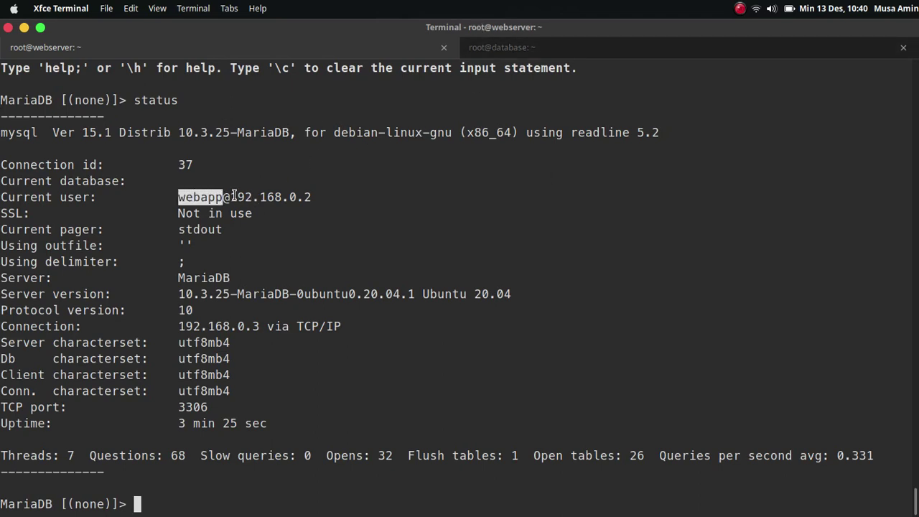
click(234, 196)
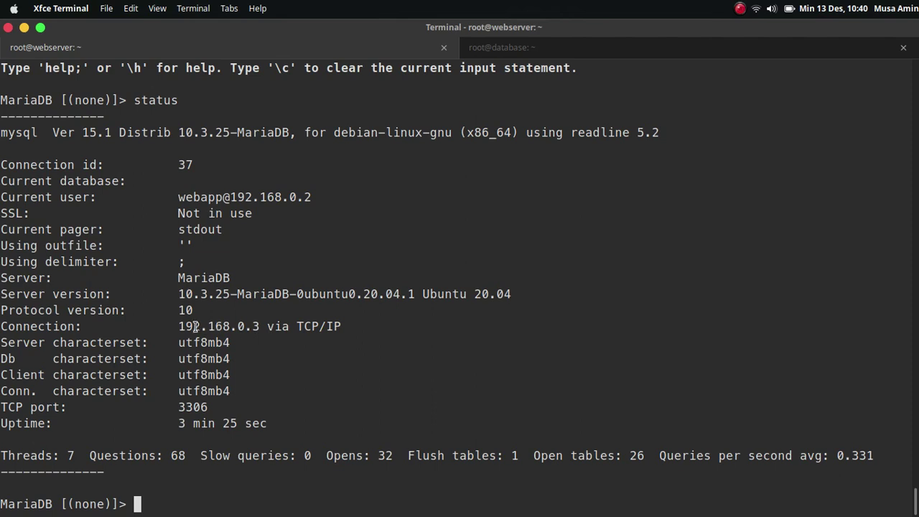
drag(193, 326, 256, 328)
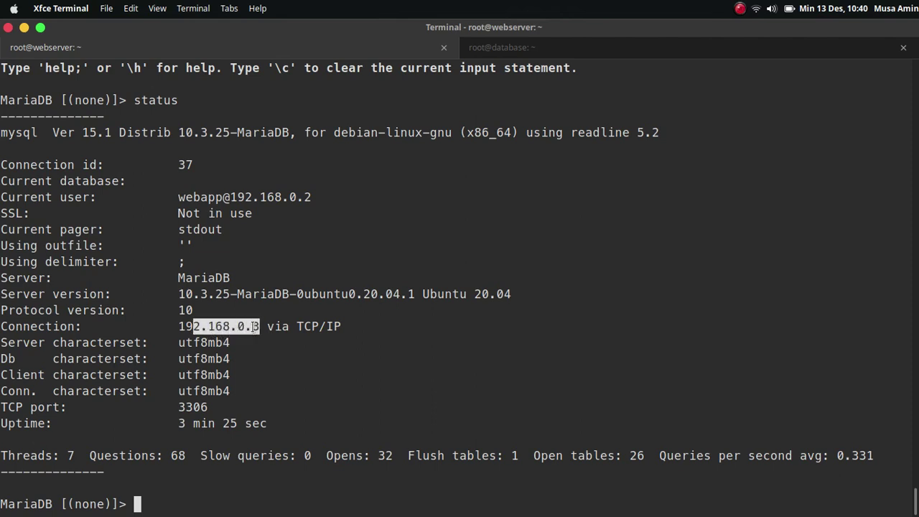
click(256, 327)
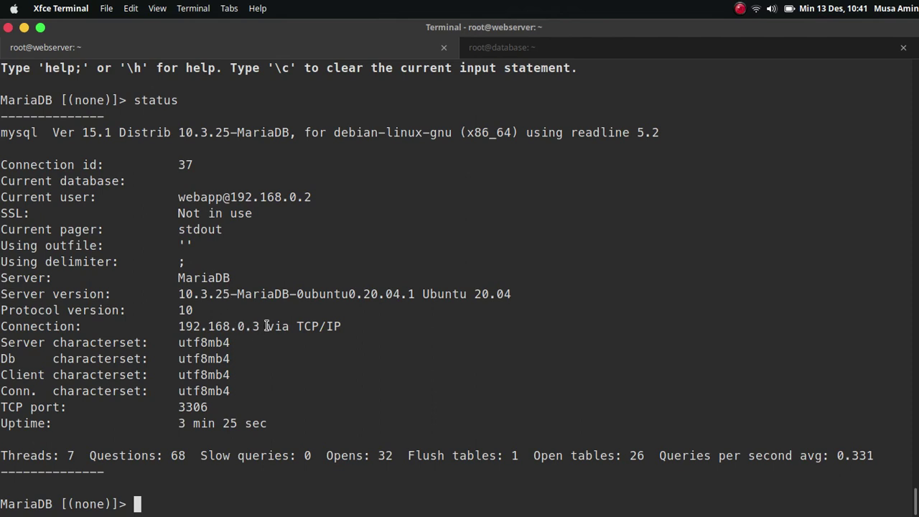
Step: On the database server, log in as root, run status and mark the Localhost connection
click(509, 53)
text(m)
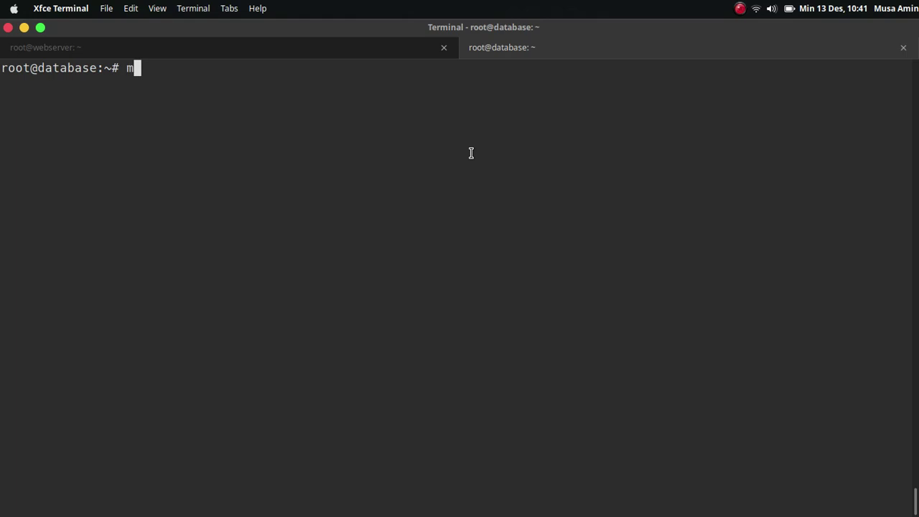
text(ysql -u root -p)
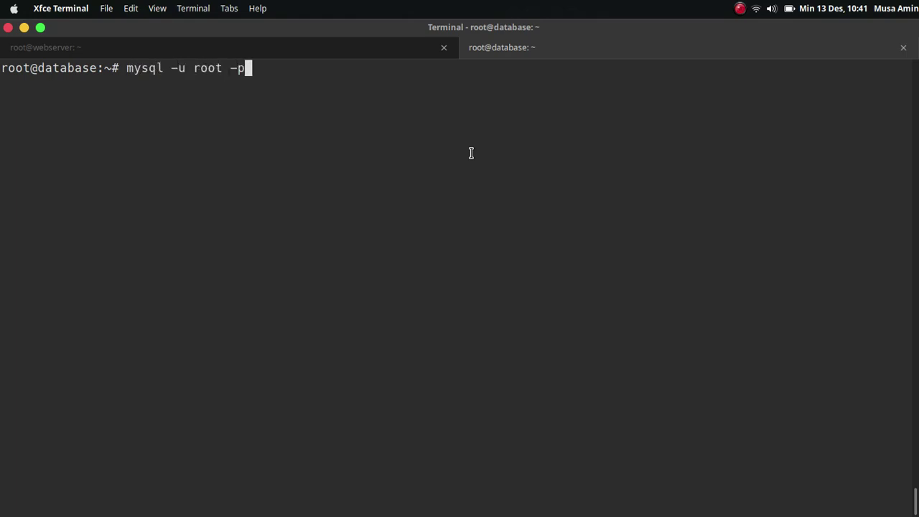
key(Return)
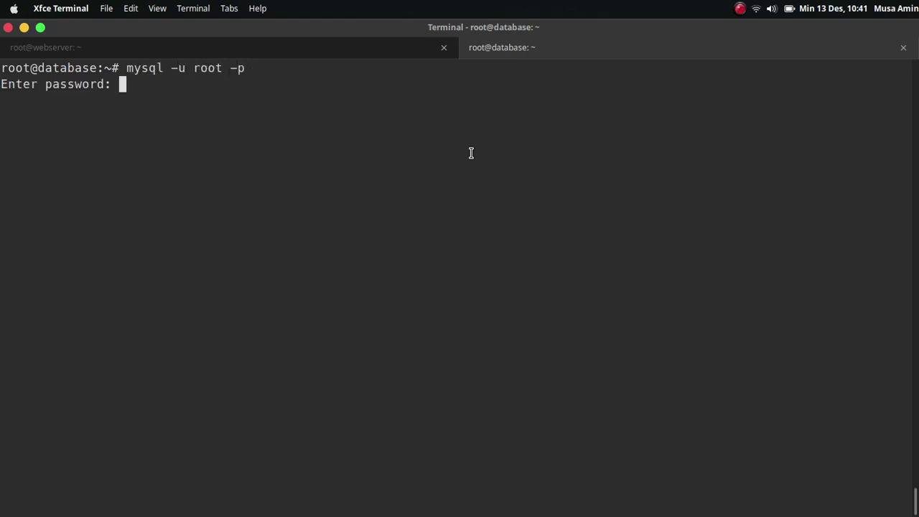
key(Return)
text(status)
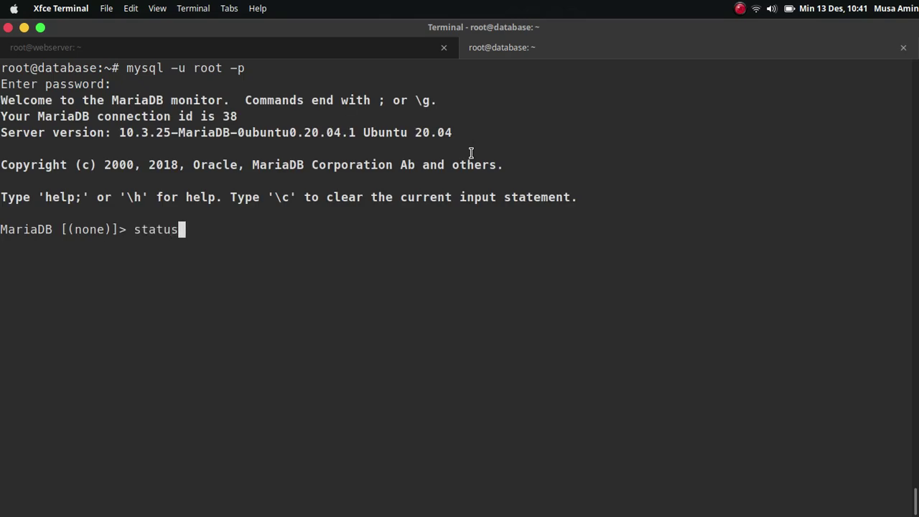
key(Return)
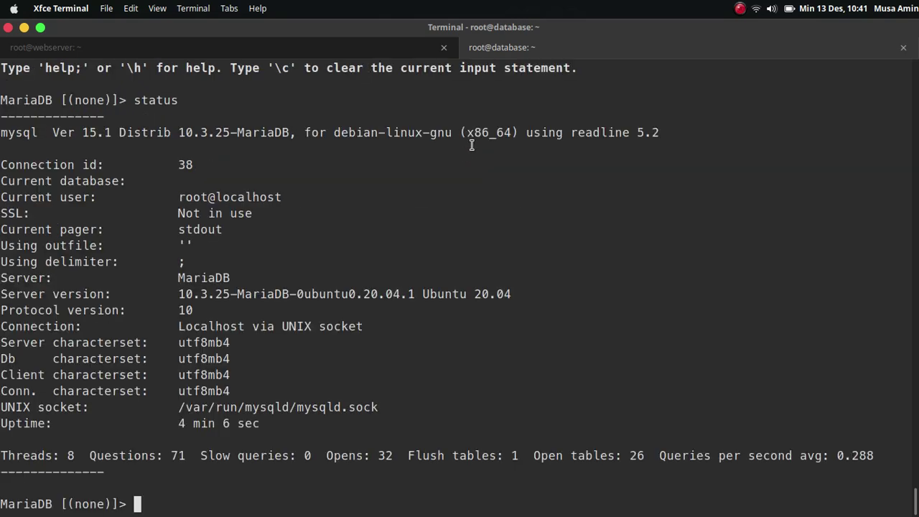
double_click(183, 326)
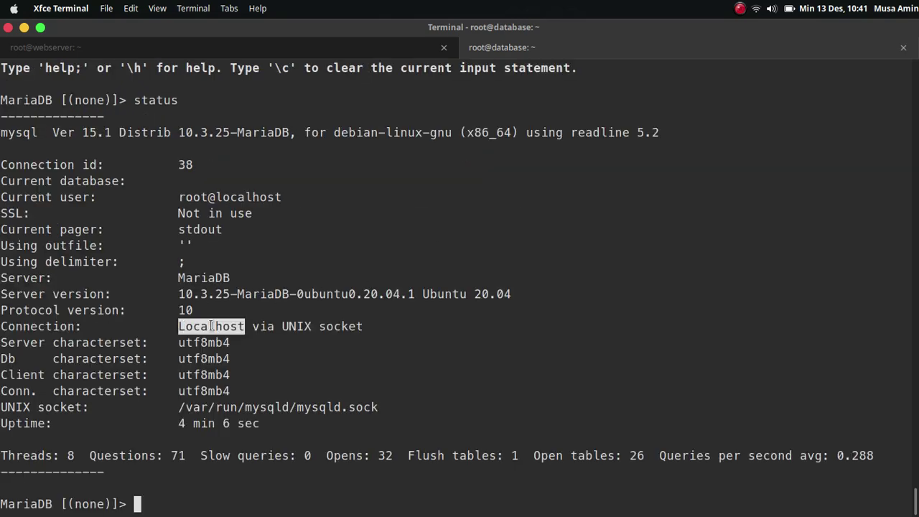
Step: Highlight the webserver's TCP/IP connection to 192.168.0.3, then exit both MariaDB clients and clear
click(401, 47)
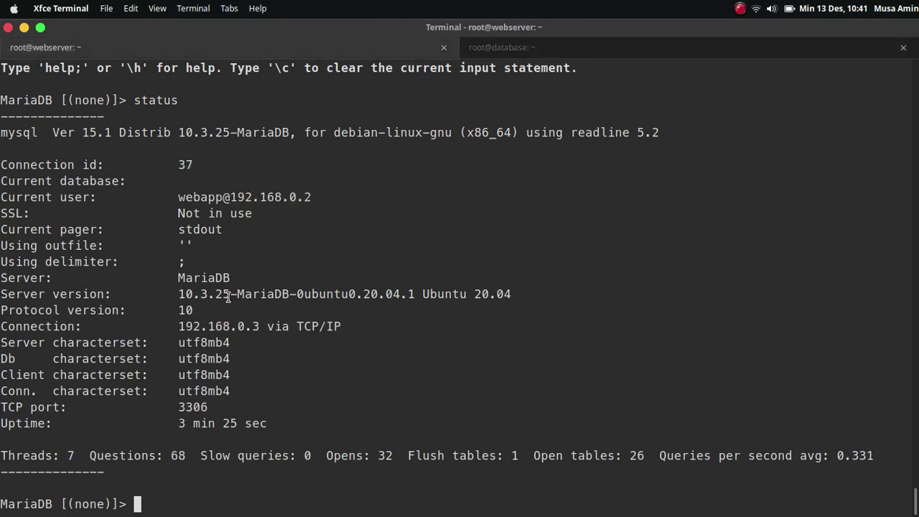
drag(178, 326, 341, 333)
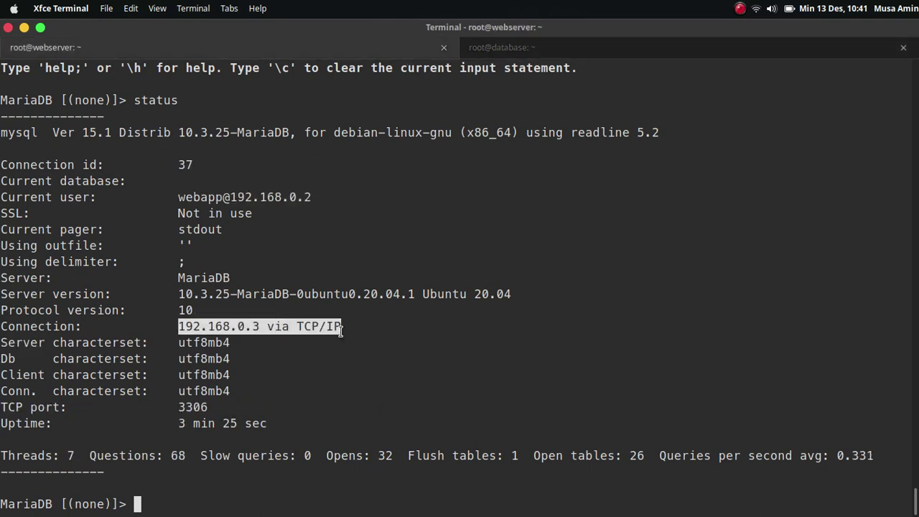
click(352, 342)
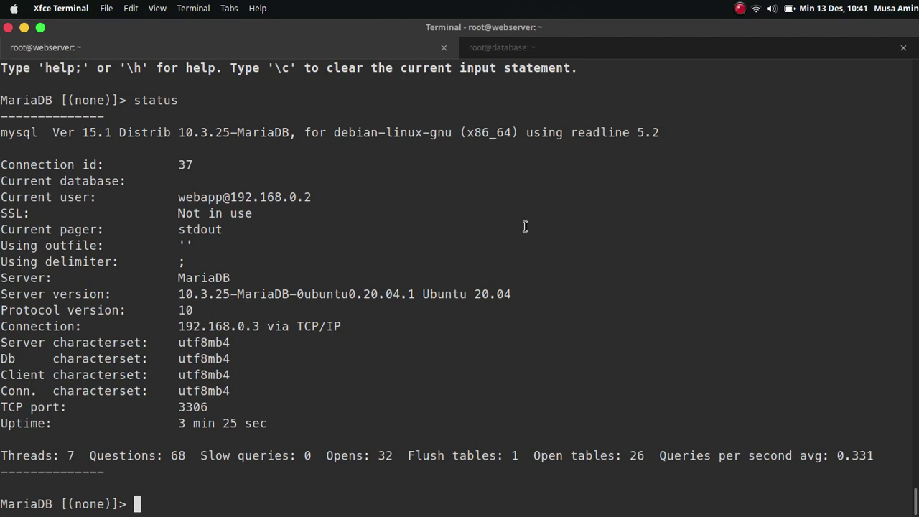
key(ctrl+d)
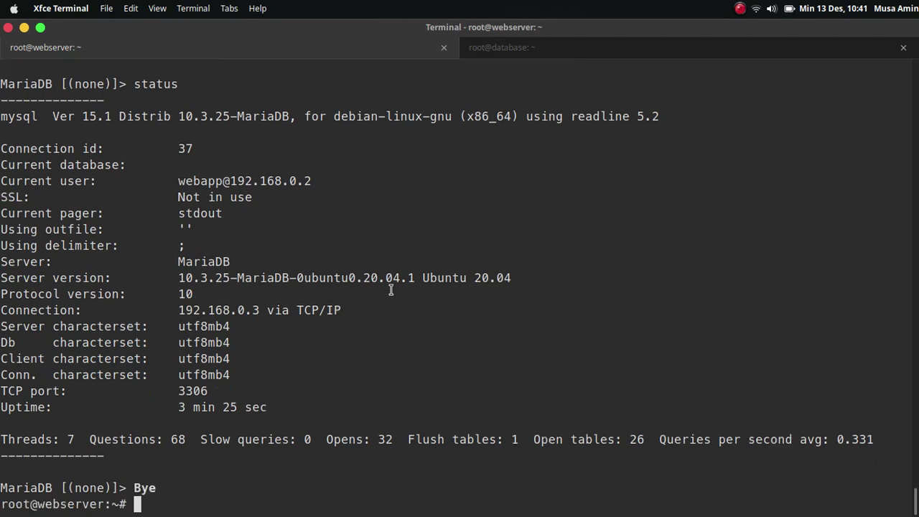
click(520, 51)
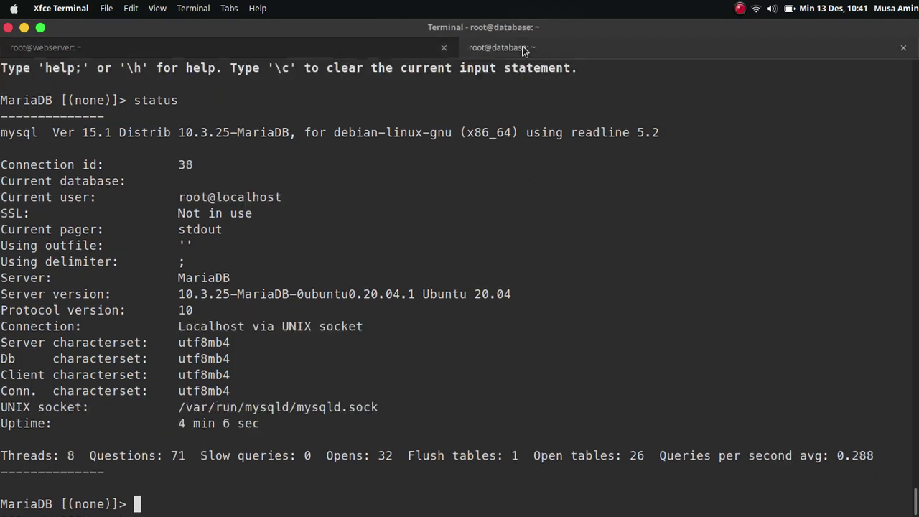
key(ctrl+d)
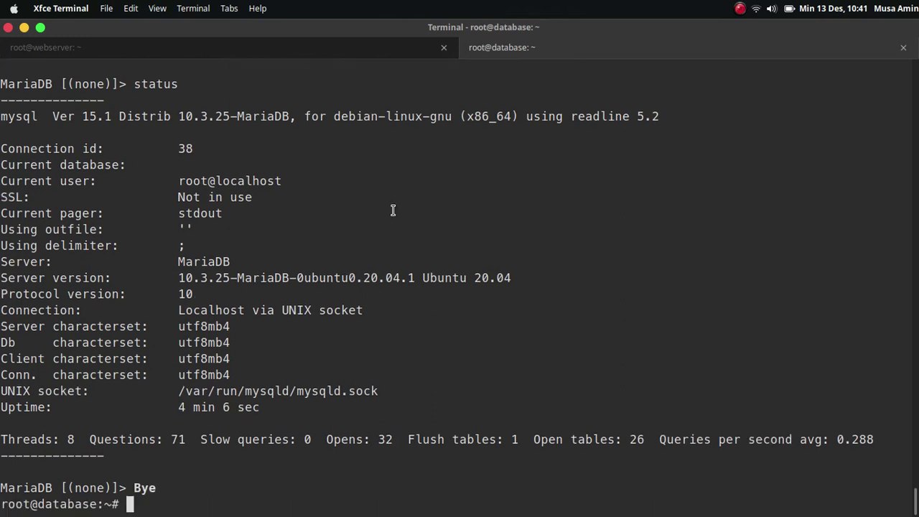
key(ctrl+l)
Step: Run 'ifconfig eth0' and highlight the public IP 139.59.103.190
text(ifconfig)
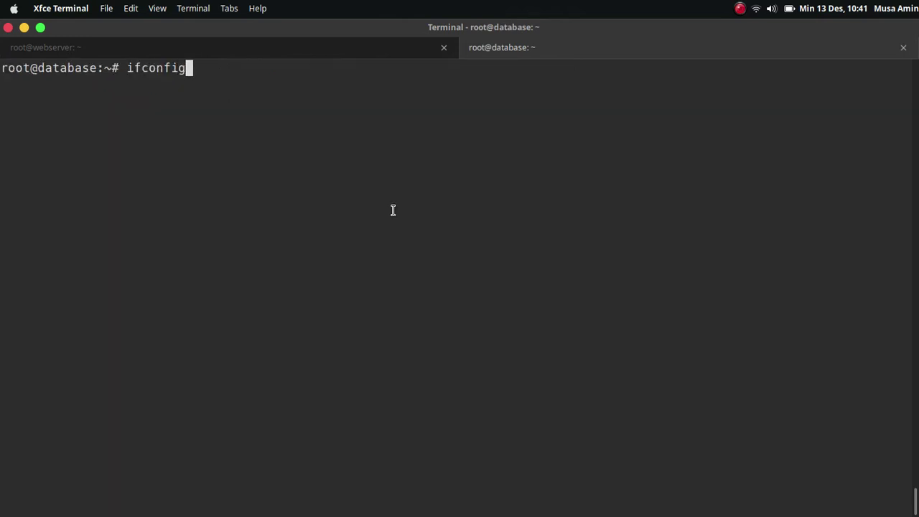
text( eth0)
key(Return)
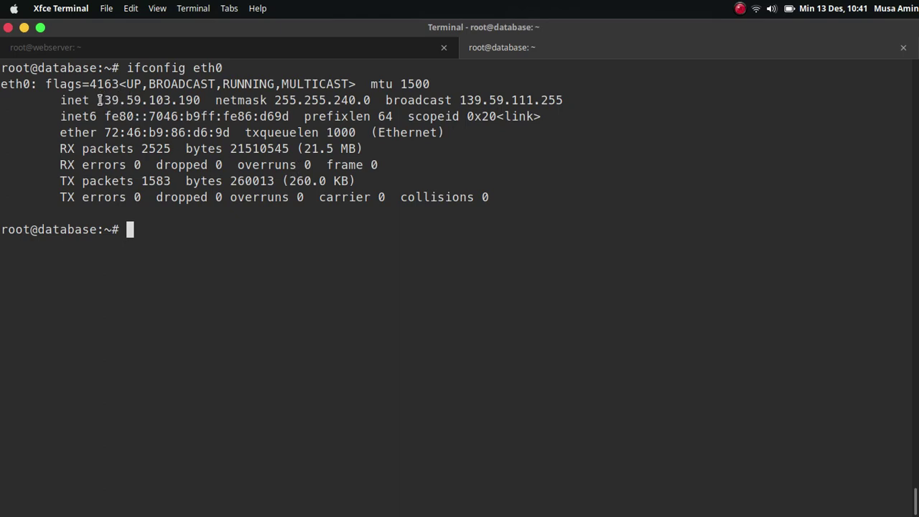
drag(100, 101, 205, 106)
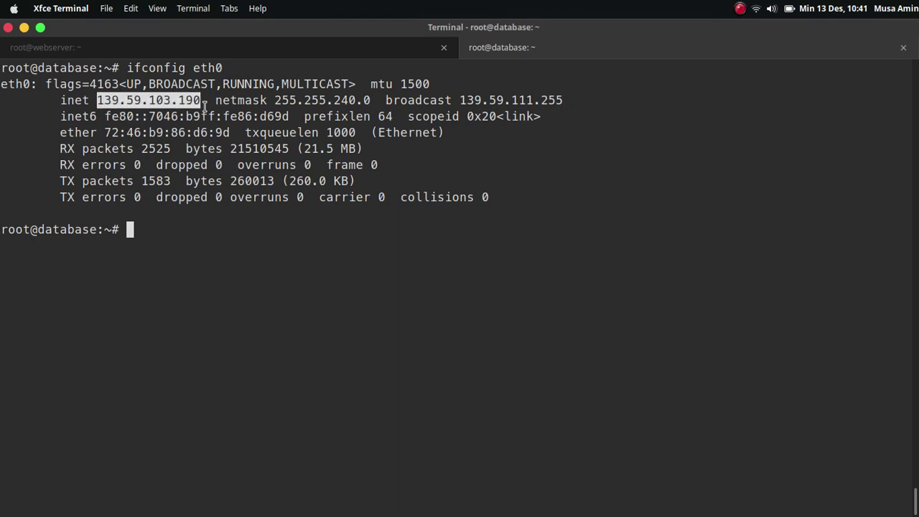
click(213, 233)
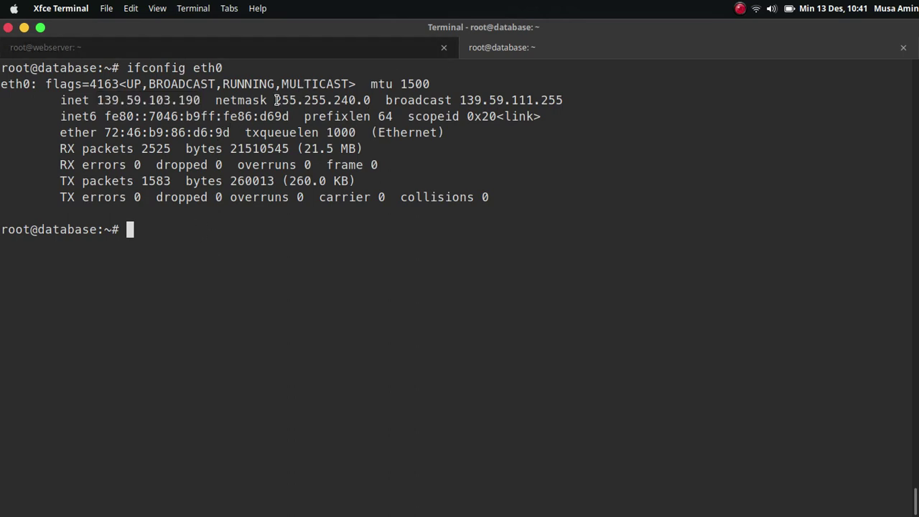
Step: Log in as root and create a new MariaDB user at host '%' with a password
text(mys)
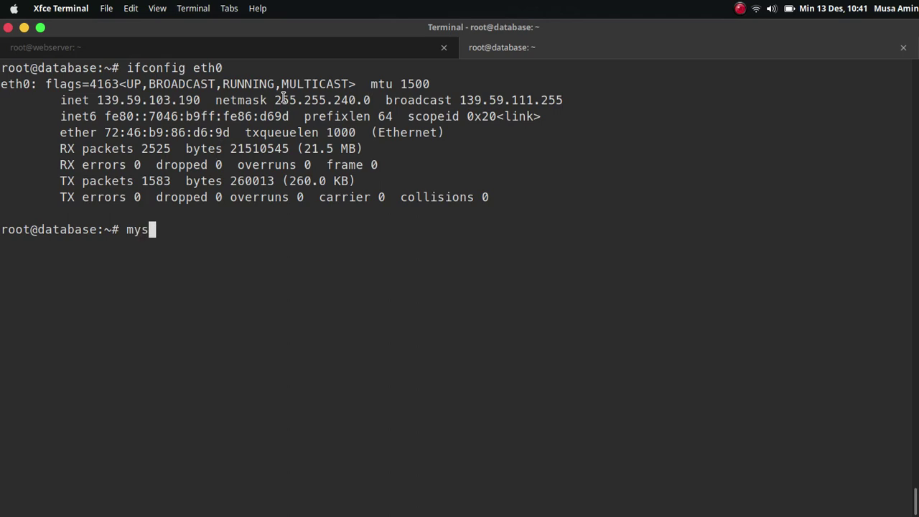
text(ql -u root -p)
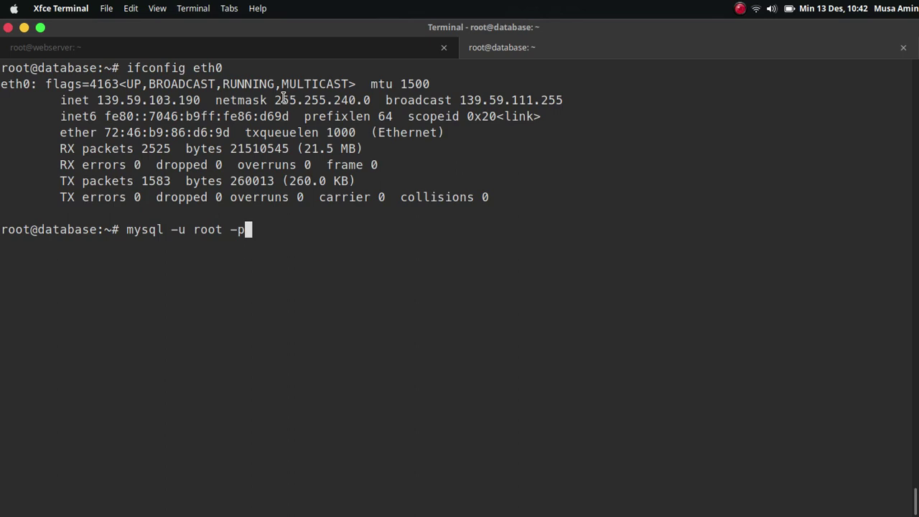
key(Return)
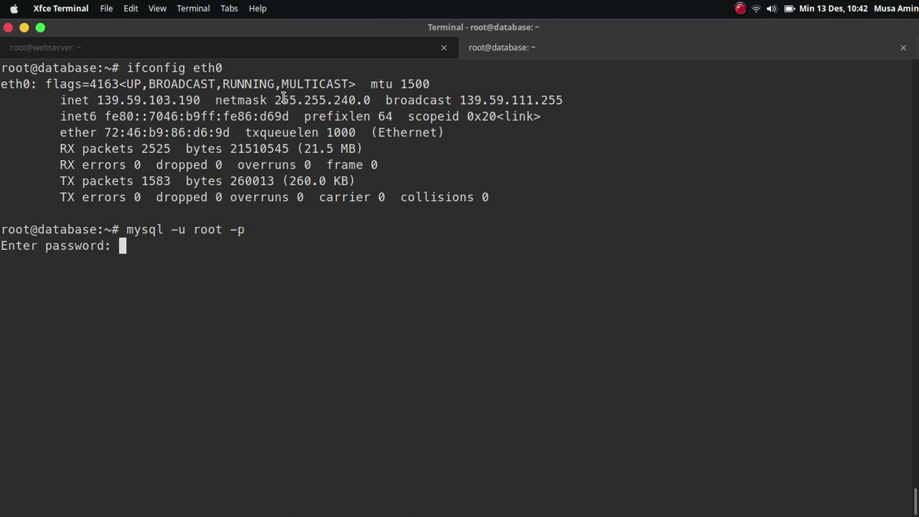
key(Return)
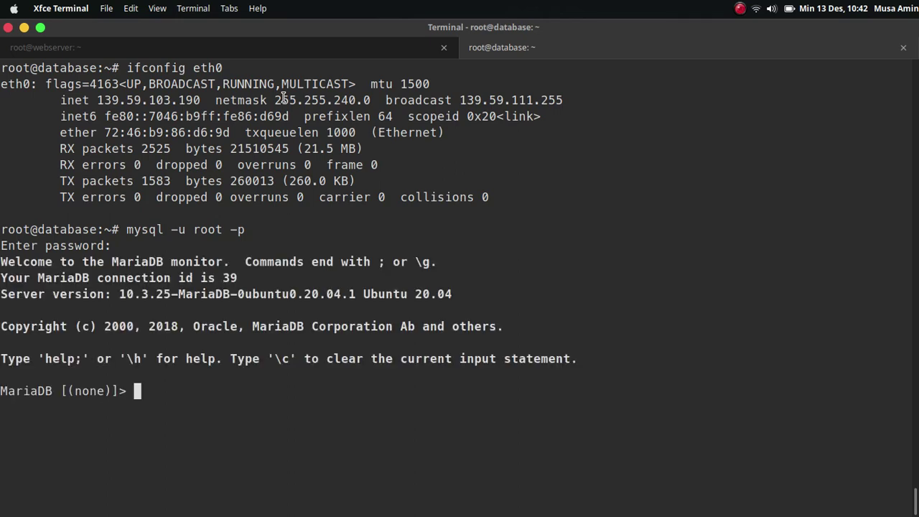
text(create user )
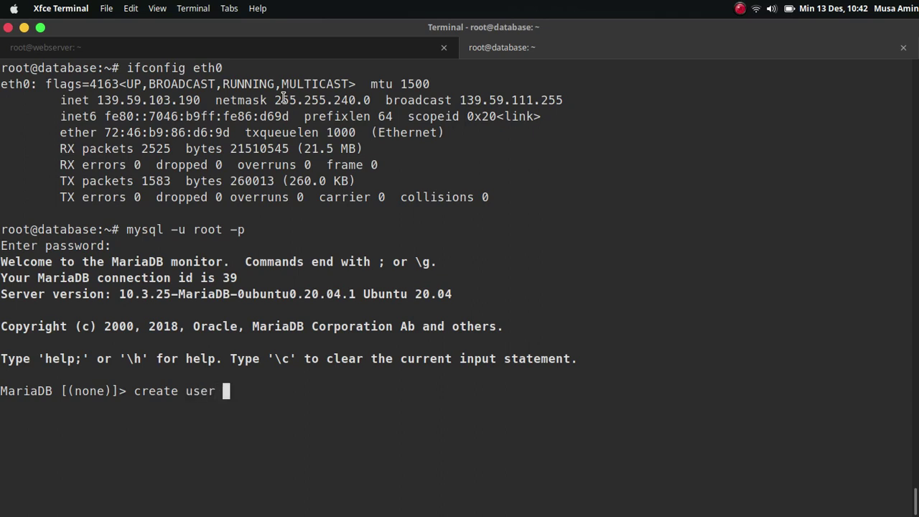
text('musa'@')
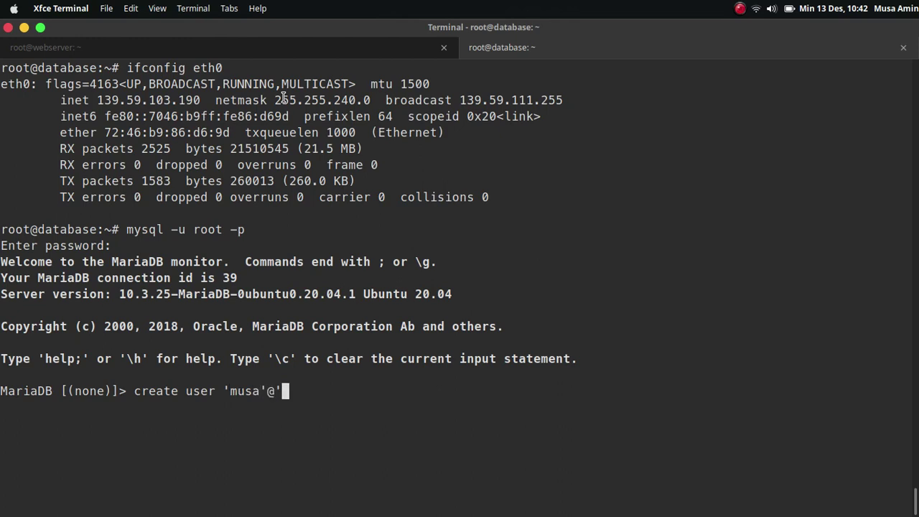
text(%' identified)
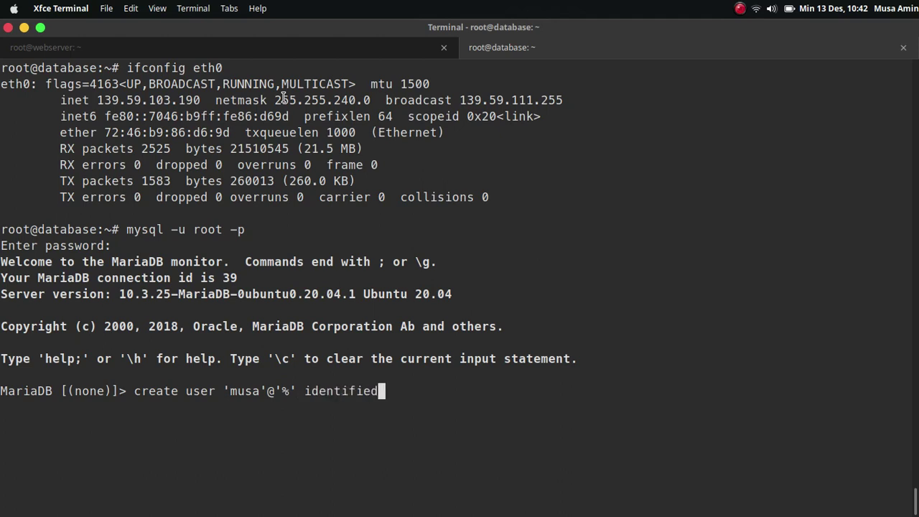
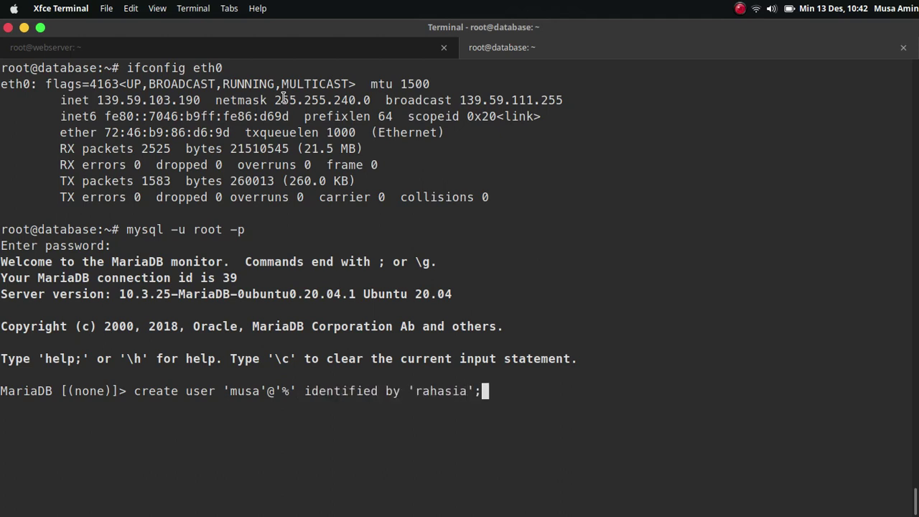
key(Return)
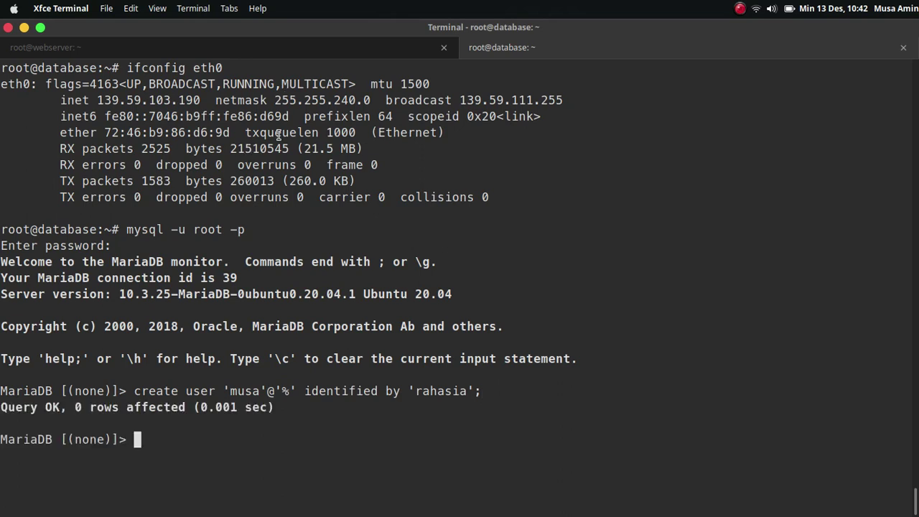
Step: Open a new local laptop shell and confirm its hostname is laptop
right_click(544, 134)
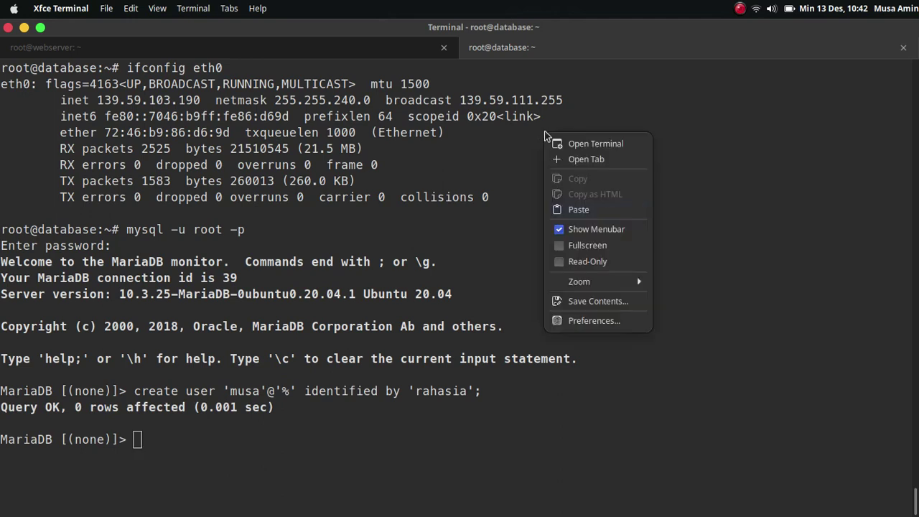
click(575, 160)
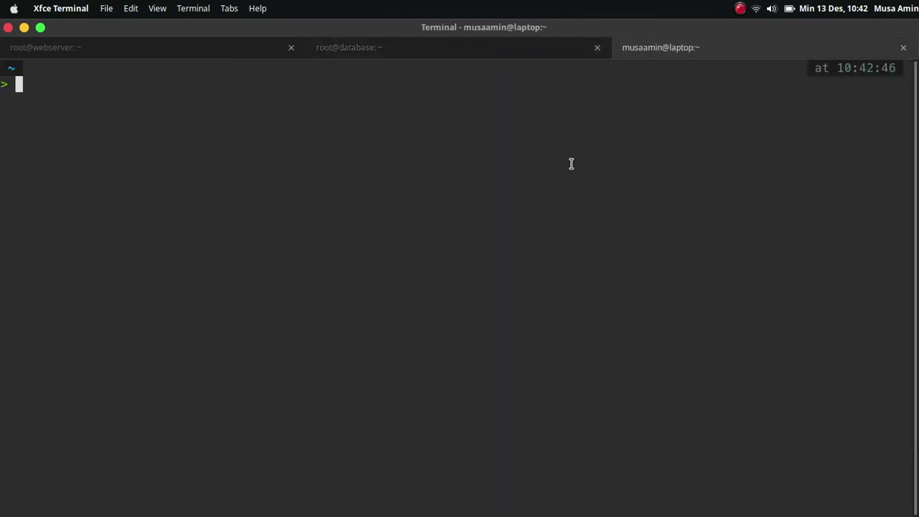
text(mysql)
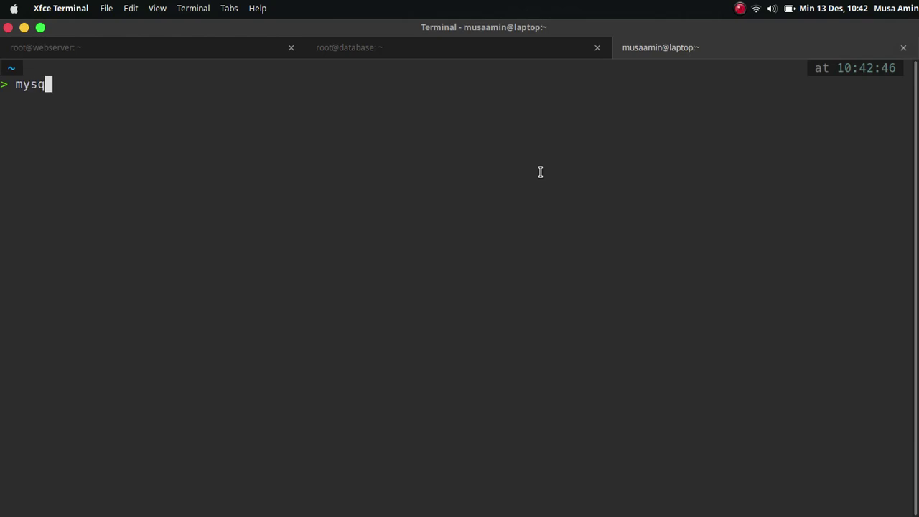
key(BackSpace)
key(BackSpace)
key(BackSpace)
key(BackSpace)
key(BackSpace)
text(hostname)
key(Return)
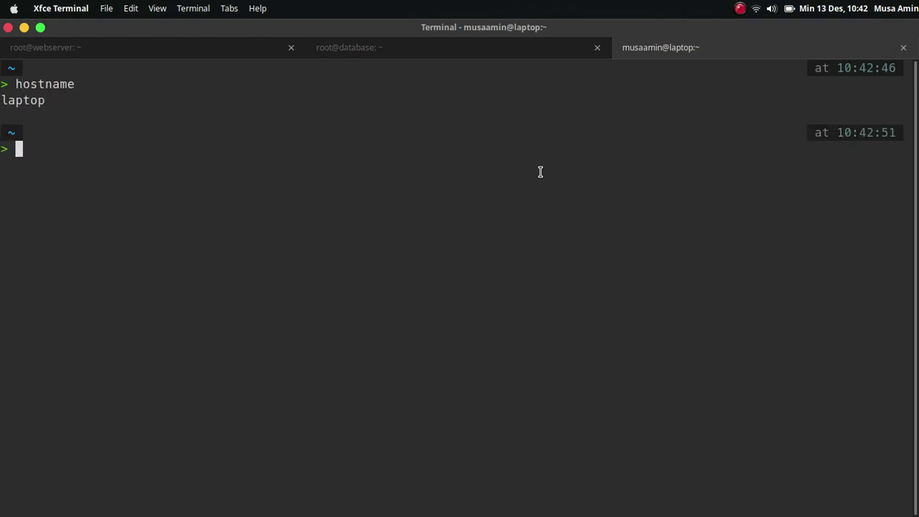
Step: From the laptop, attempt 'mysql -h 139.59.103.190' as the new user, getting ERROR 2002
text(mysql )
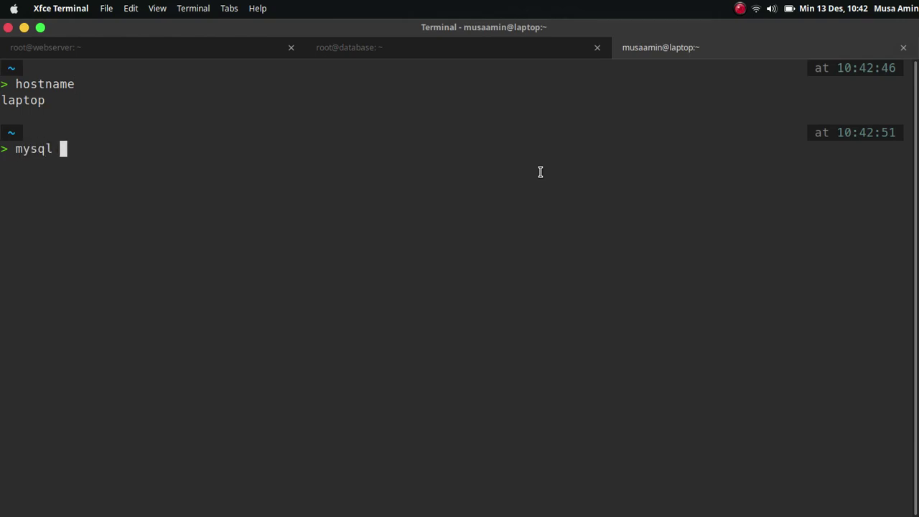
text(-h)
click(442, 46)
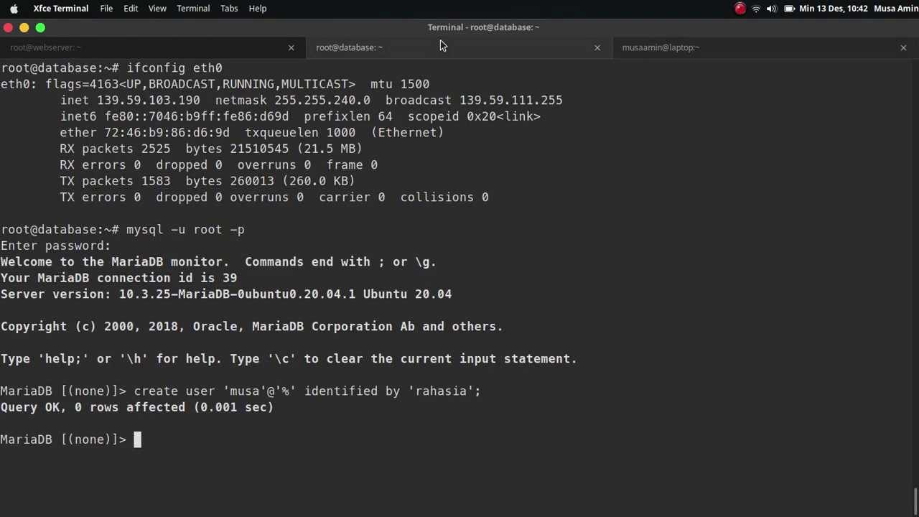
double_click(150, 100)
right_click(151, 103)
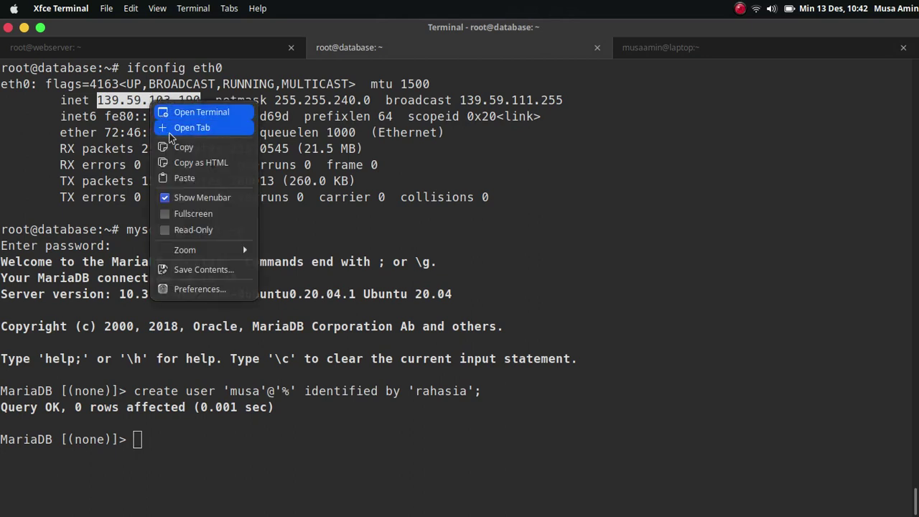
click(181, 146)
click(694, 48)
right_click(371, 165)
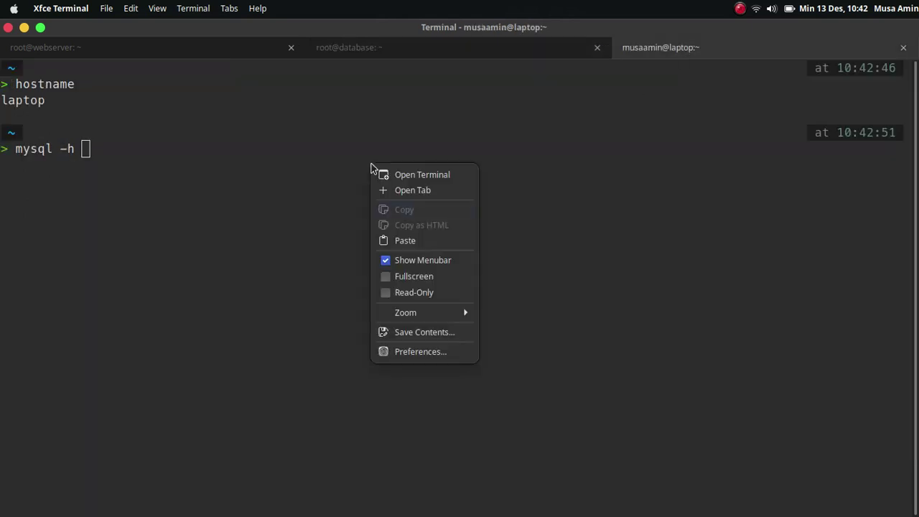
click(405, 241)
text(-u )
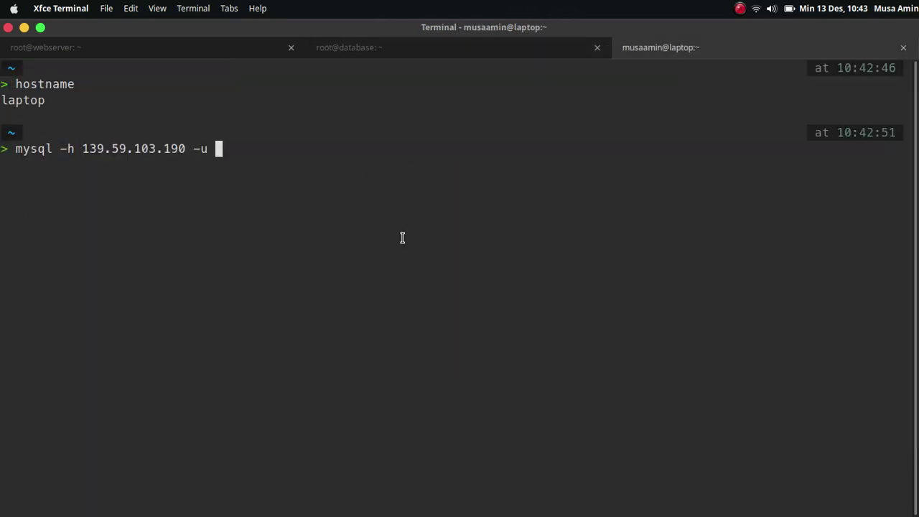
text(musa -p)
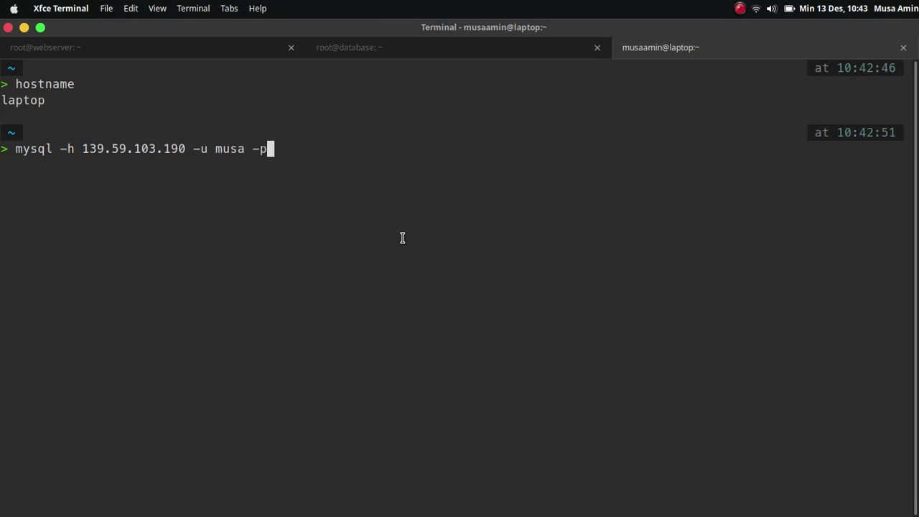
key(Return)
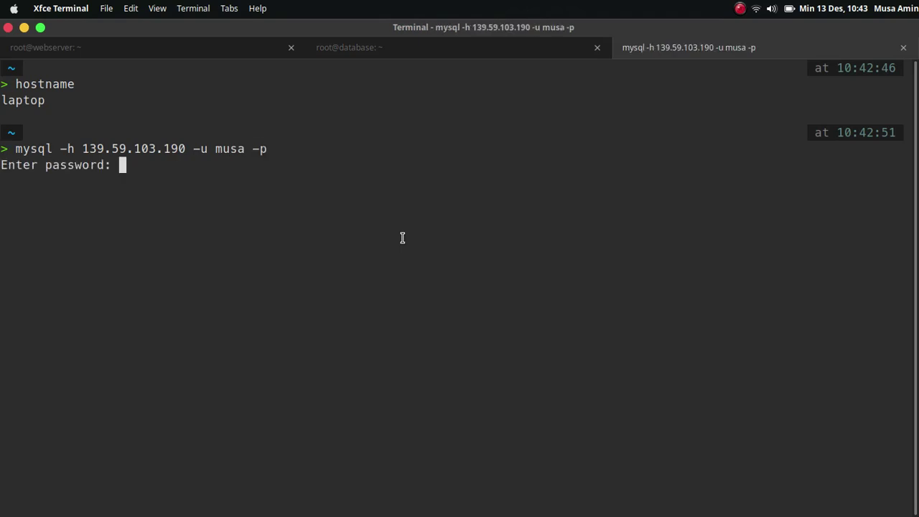
key(Return)
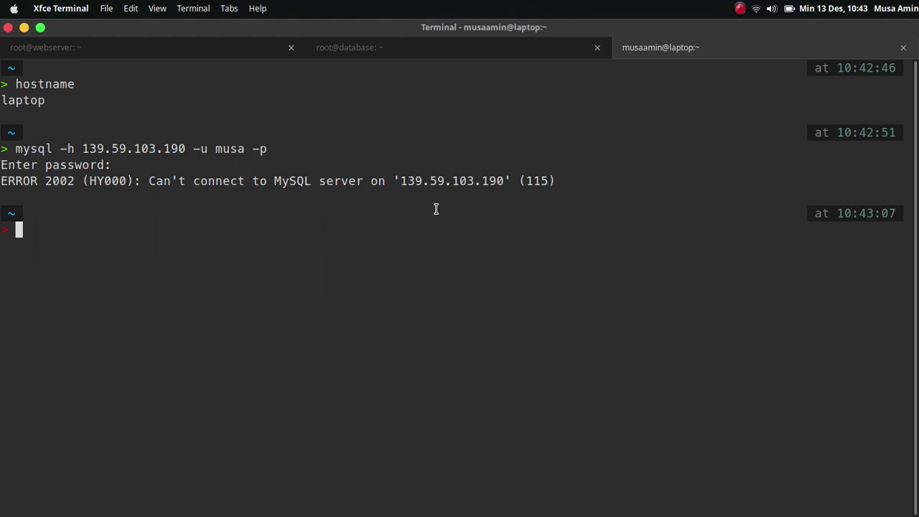
double_click(405, 180)
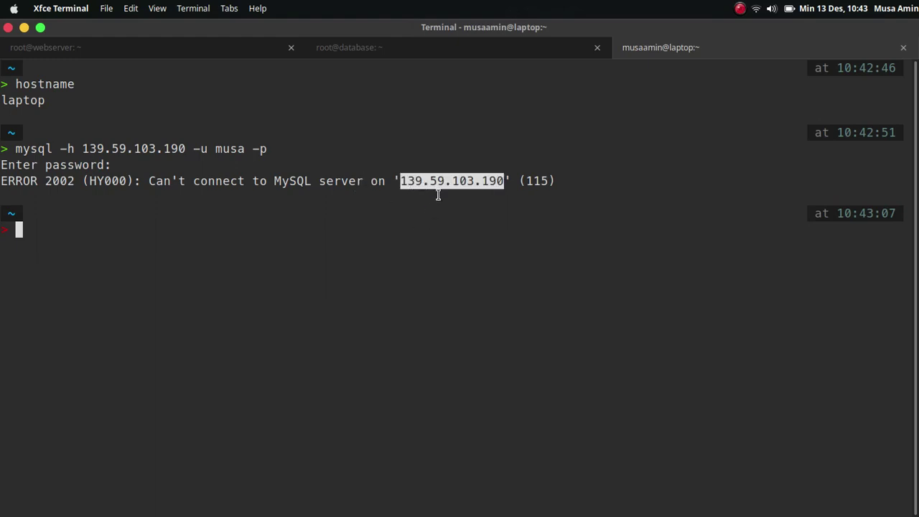
Step: On the database server, exit MariaDB and review bind-address in 50-server.cnf without changing it
click(390, 48)
key(ctrl+d)
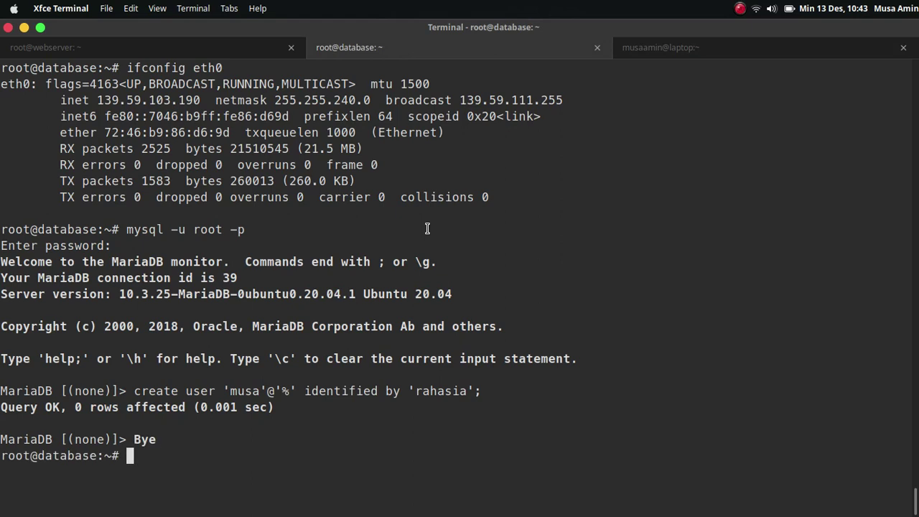
text(nano)
key(Left)
key(Left)
key(Left)
key(Left)
key(Return)
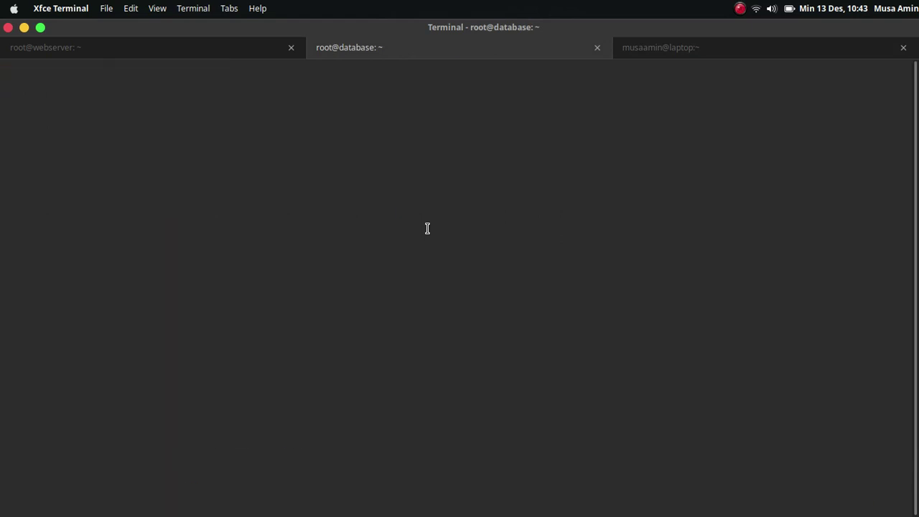
key(Down)
key(Page_Down)
key(Down)
key(Down)
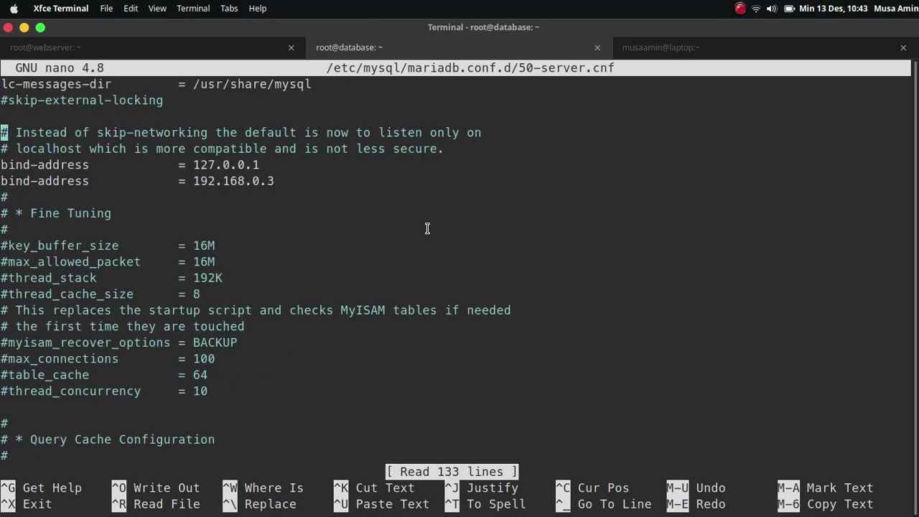
key(Down)
key(Down)
key(Down)
key(ctrl+x)
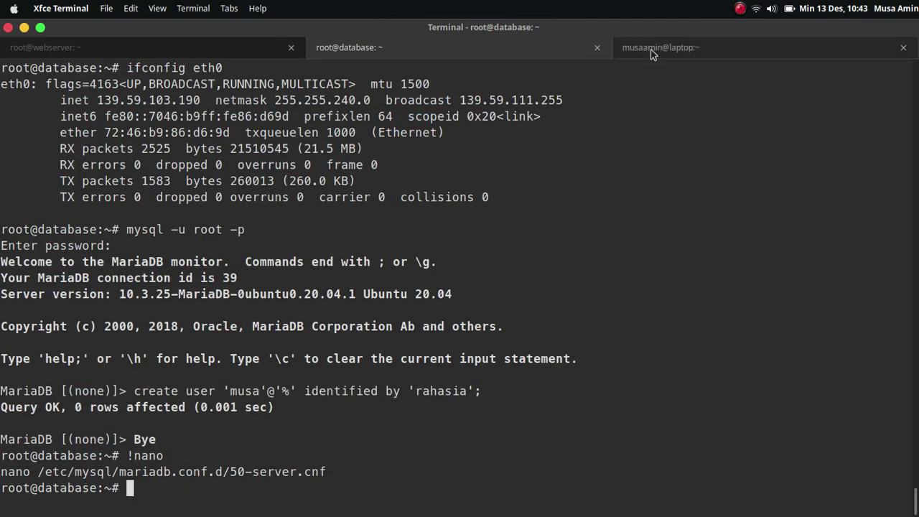
Step: Clear the laptop terminal's screen
click(675, 48)
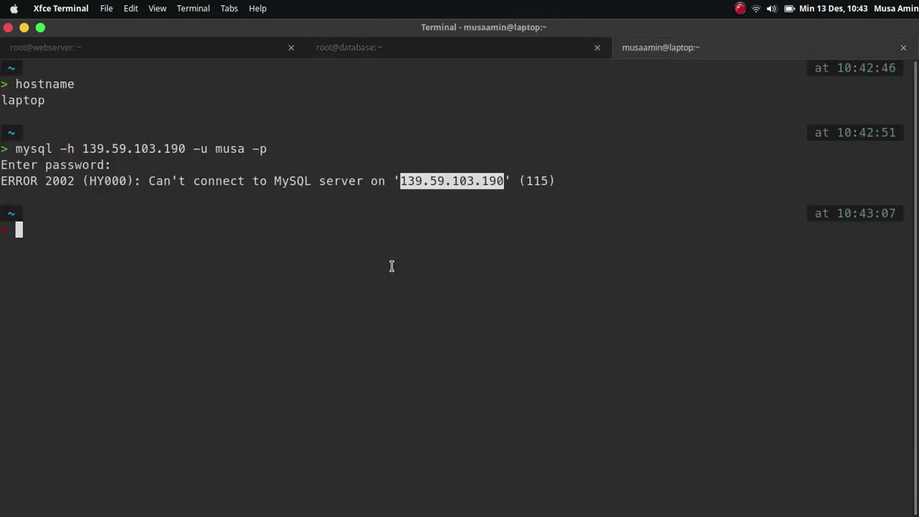
key(ctrl+l)
mouse_move(297, 499)
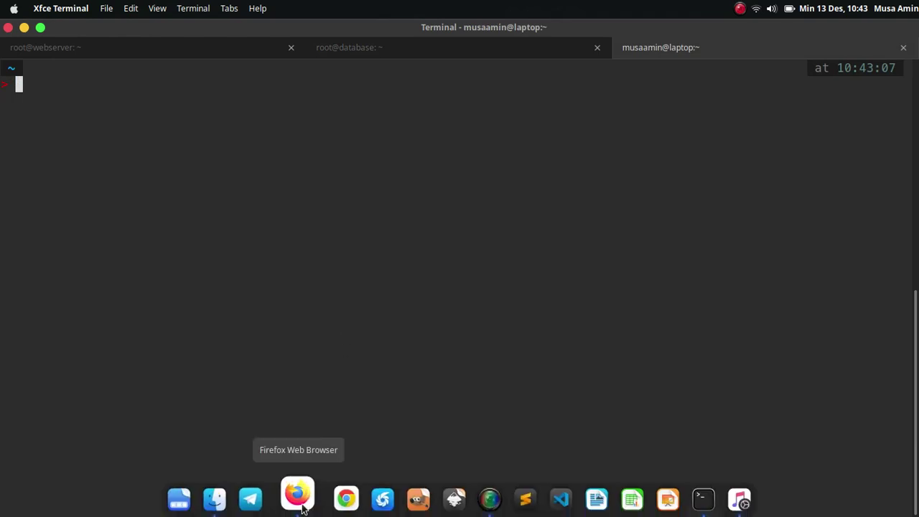
Step: Start a new Cloud Firewall in DigitalOcean and name it fw-db
click(300, 503)
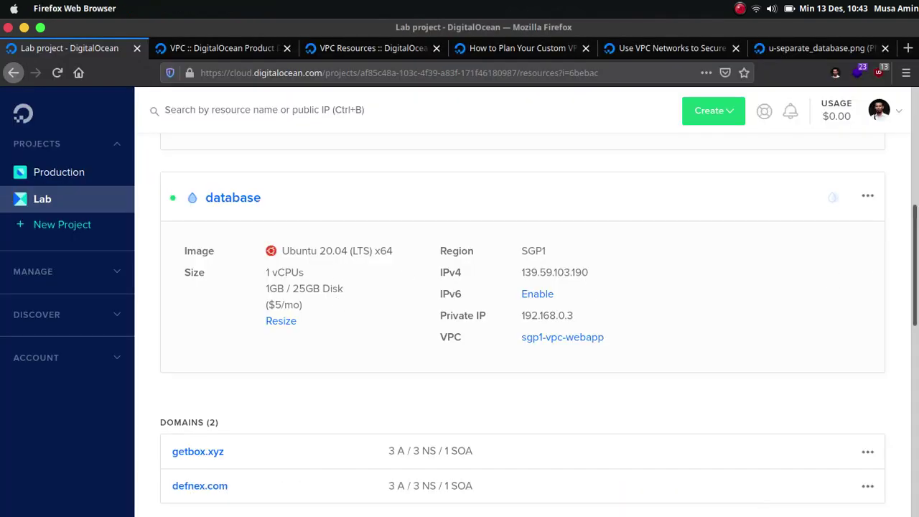
scroll(915, 271, down, 2)
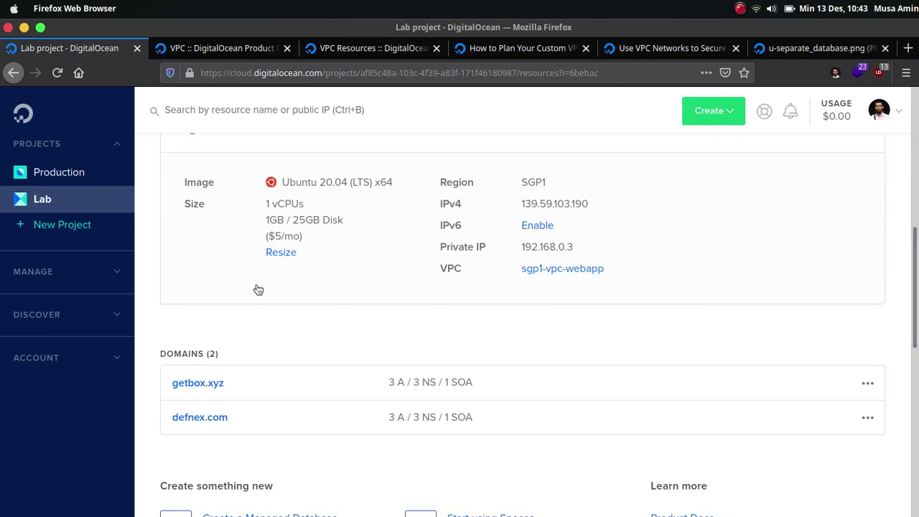
click(720, 116)
scroll(721, 120, down, 3)
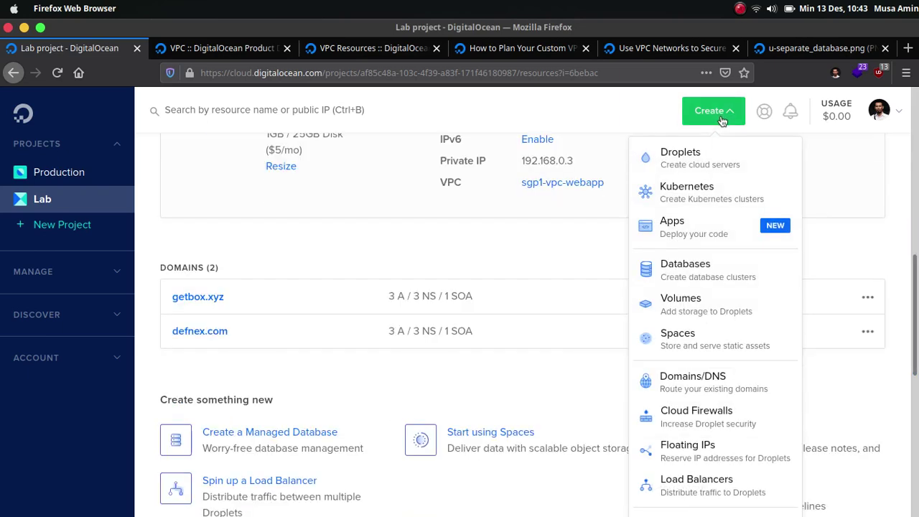
click(698, 423)
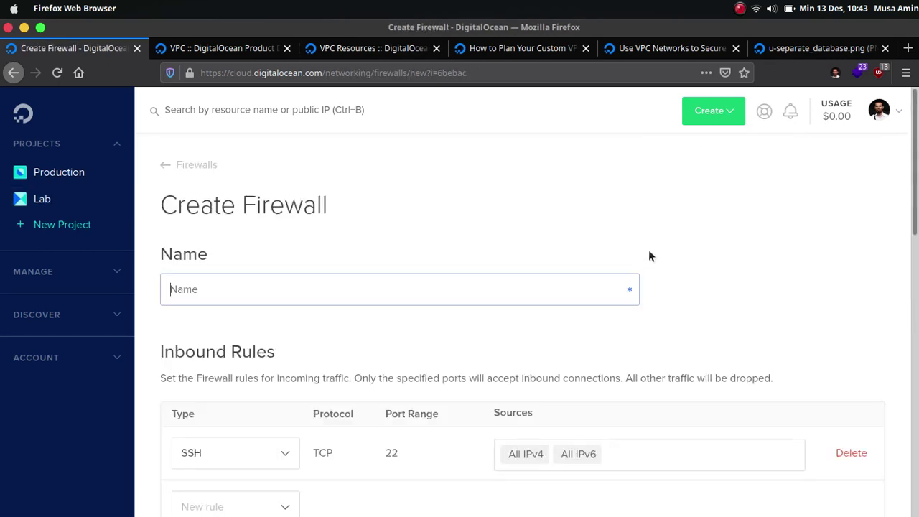
text(fw-)
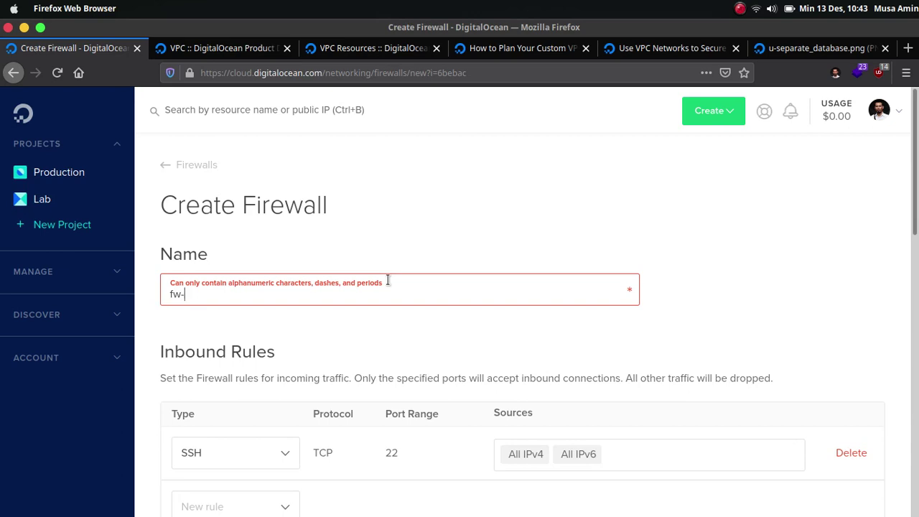
text(db)
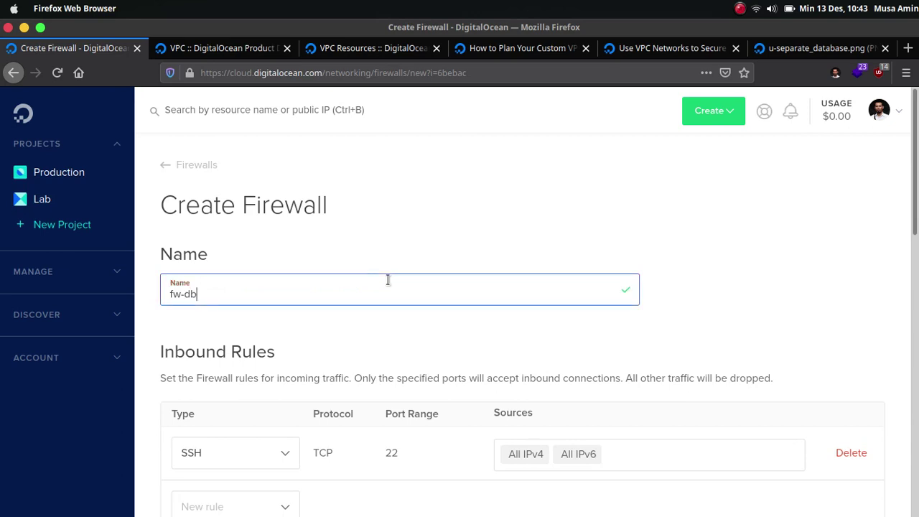
Step: Add an inbound MySQL rule on TCP port 3306
scroll(482, 285, down, 5)
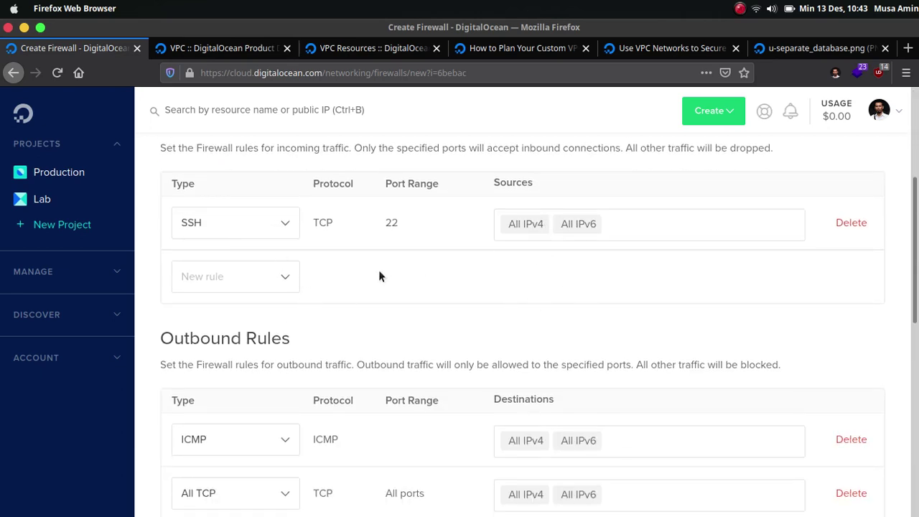
click(244, 282)
click(248, 435)
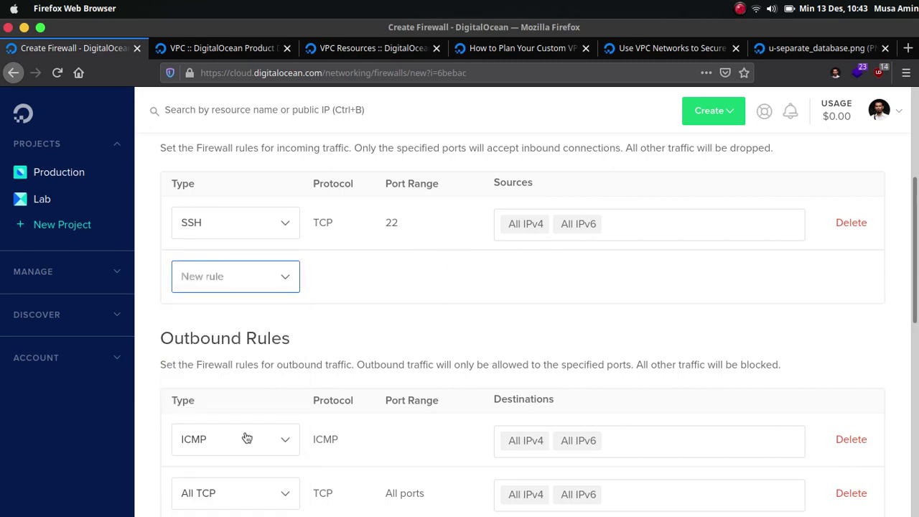
scroll(460, 299, up, 2)
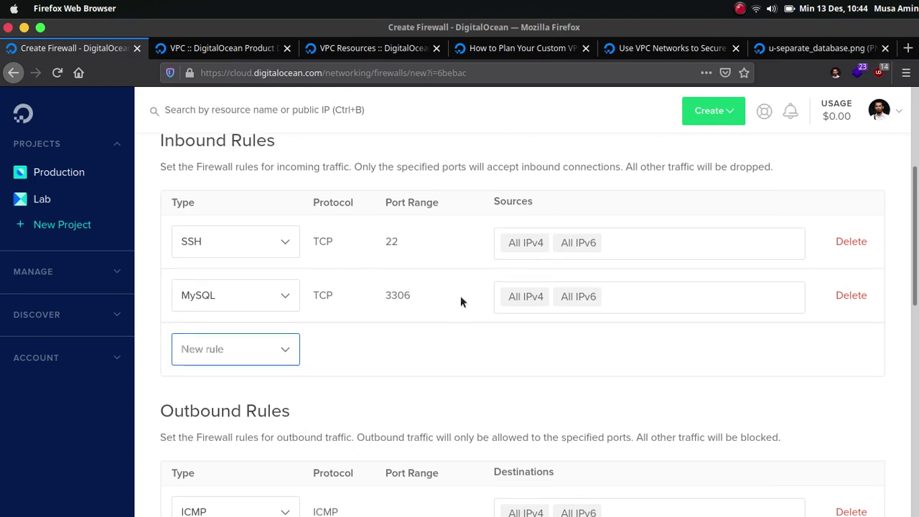
scroll(464, 319, down, 3)
scroll(548, 357, up, 2)
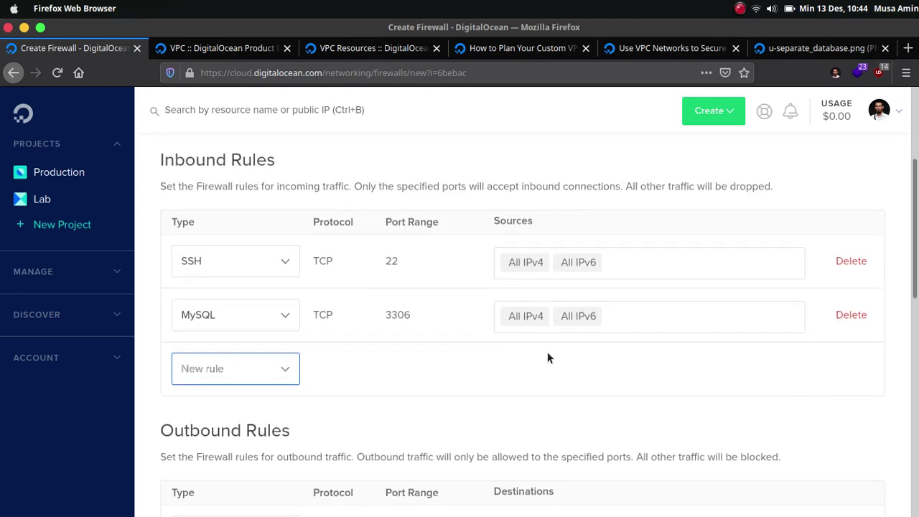
Step: Remove All IPv4 and All IPv6 from the MySQL rule's sources and check the VPC documentation
click(625, 319)
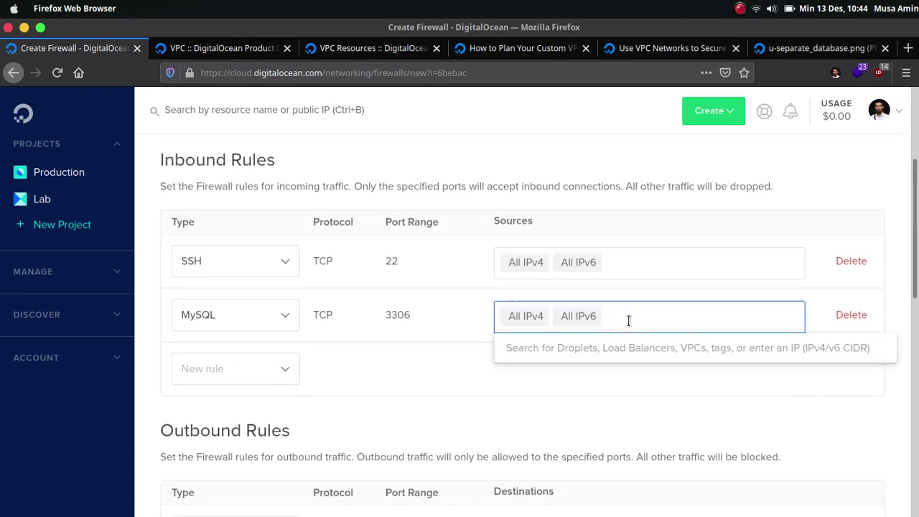
key(BackSpace)
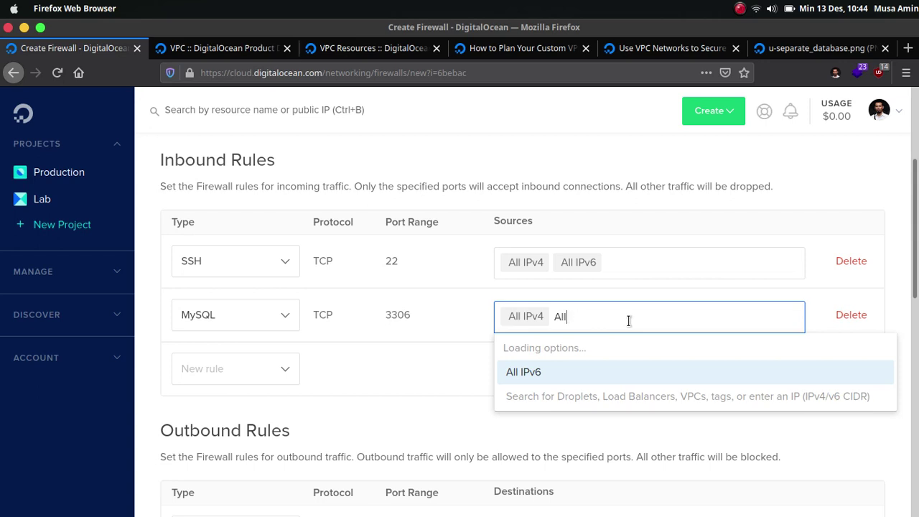
key(BackSpace)
key(BackSpace)
key(BackSpace)
key(BackSpace)
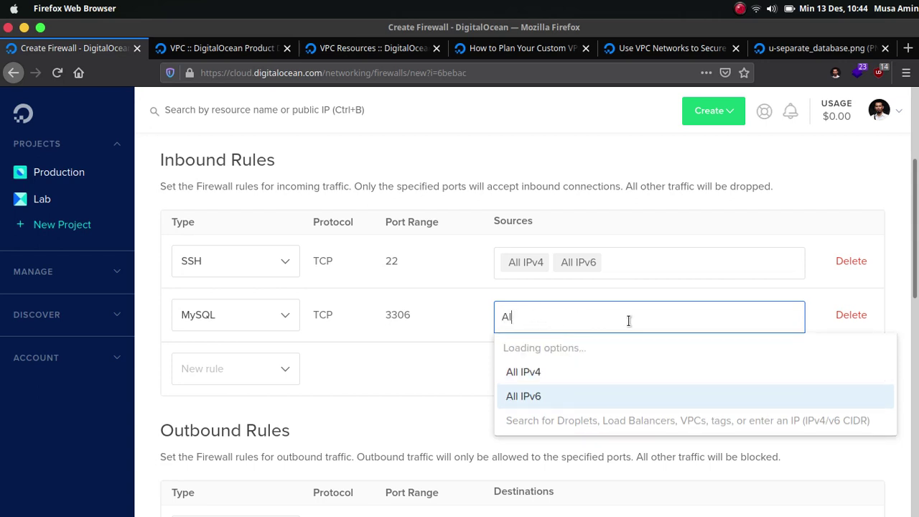
key(BackSpace)
key(BackSpace)
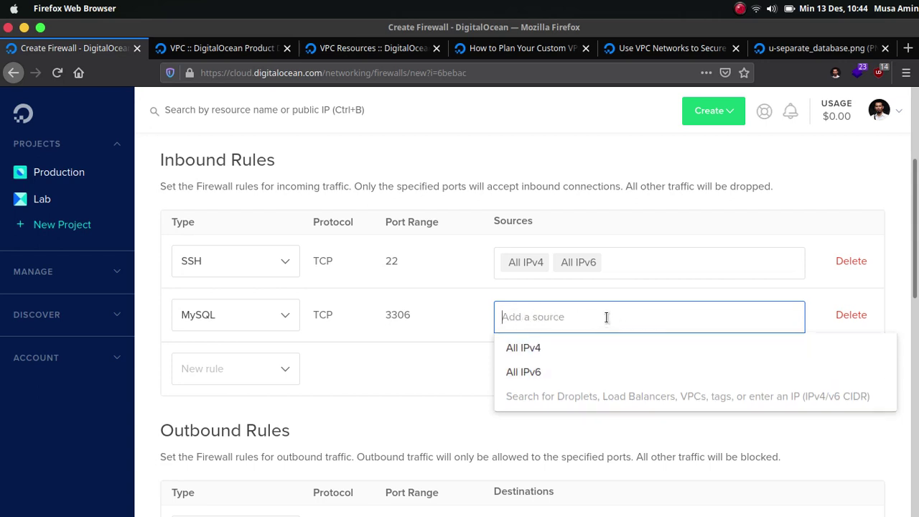
click(607, 317)
text(192)
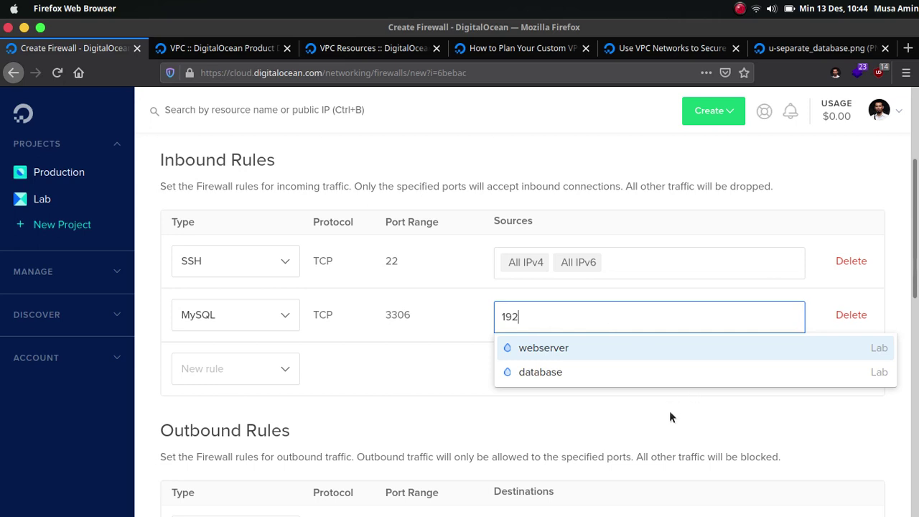
click(569, 358)
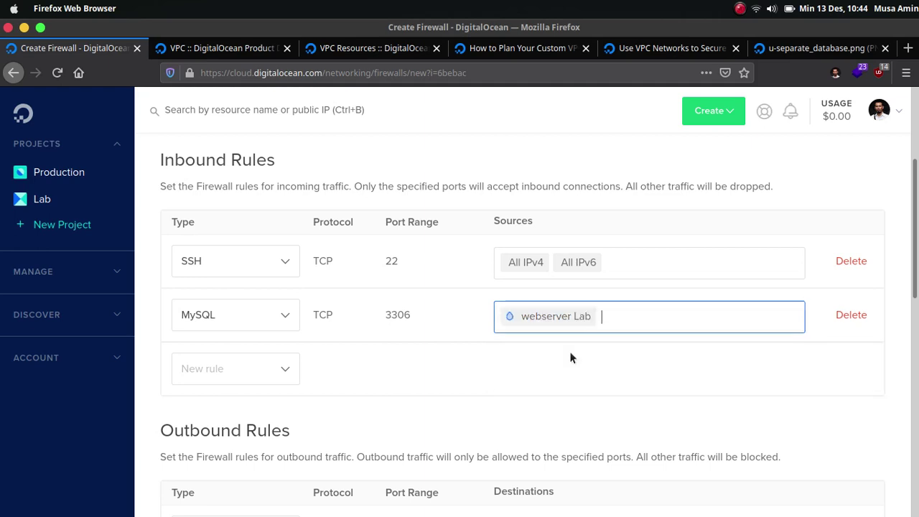
click(616, 322)
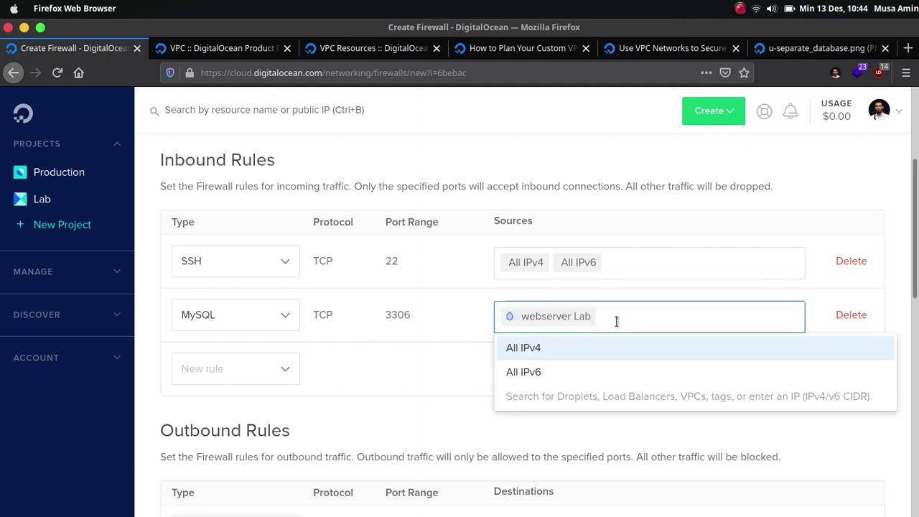
key(BackSpace)
key(BackSpace)
key(BackSpace)
key(BackSpace)
key(BackSpace)
key(BackSpace)
key(BackSpace)
key(BackSpace)
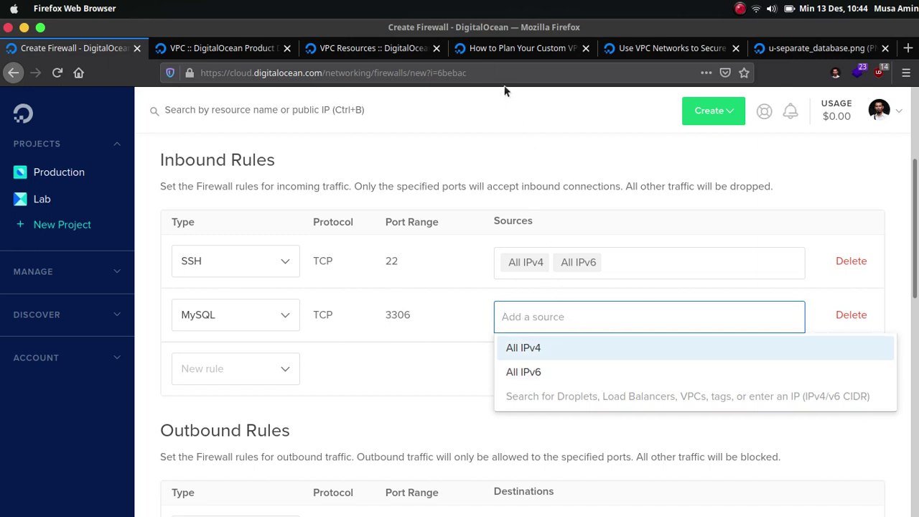
key(ctrl+Page_Up)
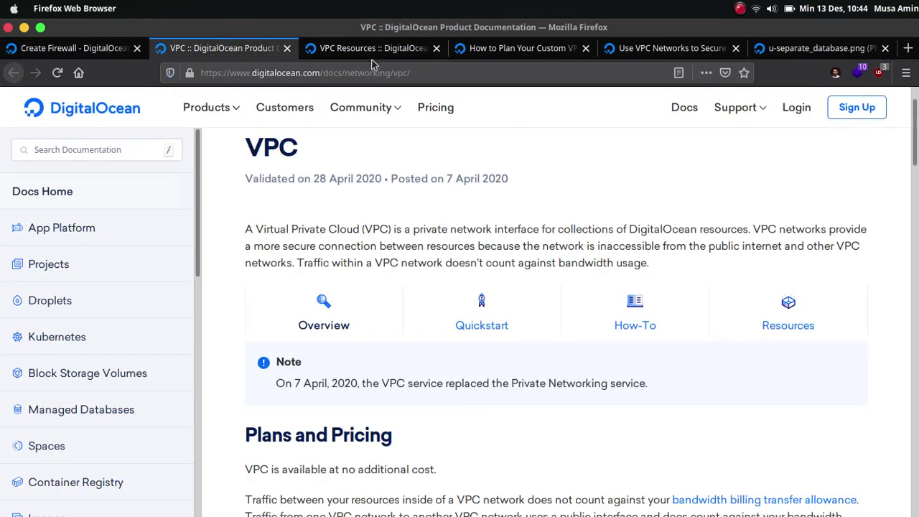
click(93, 48)
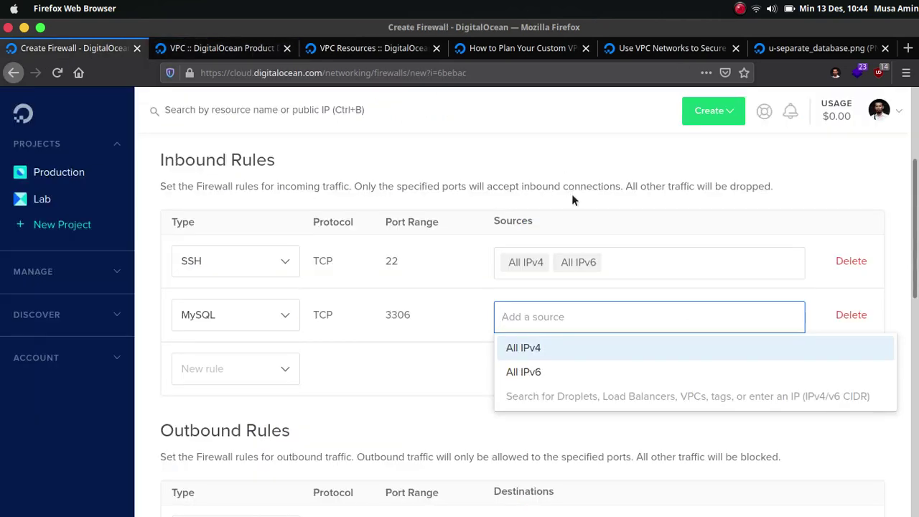
Step: Make the webserver (Lab) Droplet the MySQL rule's only source instead of 192.168.0.2
text(192.168)
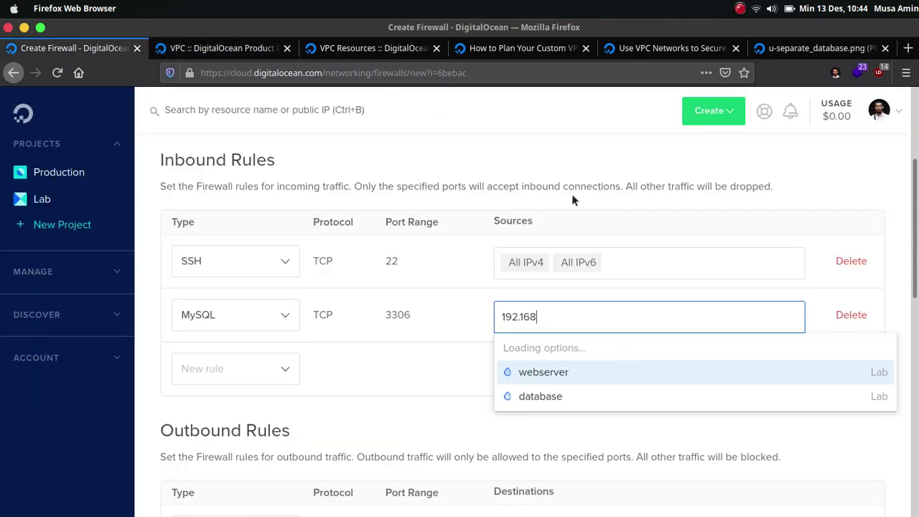
text(.0.2)
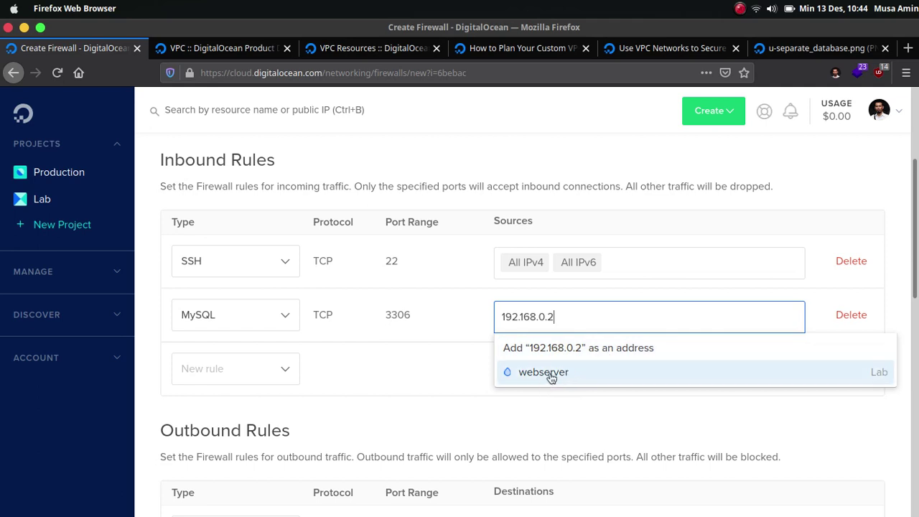
click(591, 405)
click(591, 318)
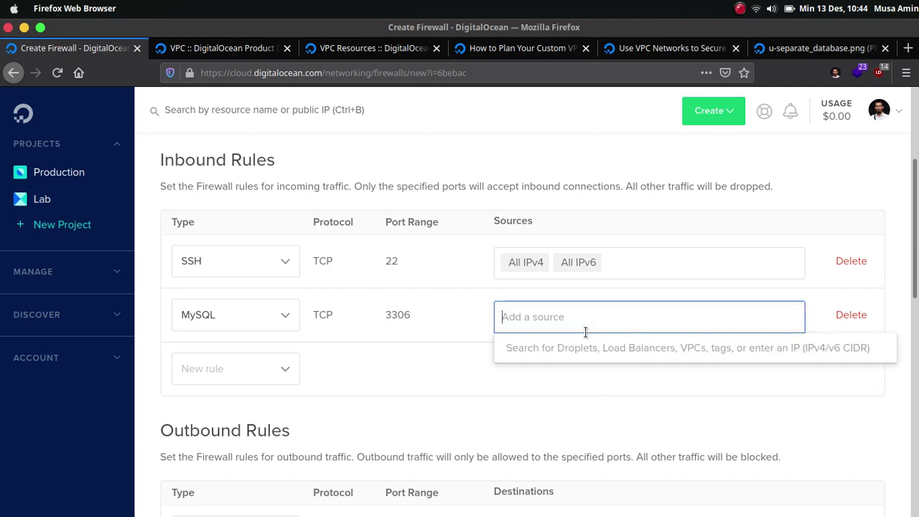
text(webser)
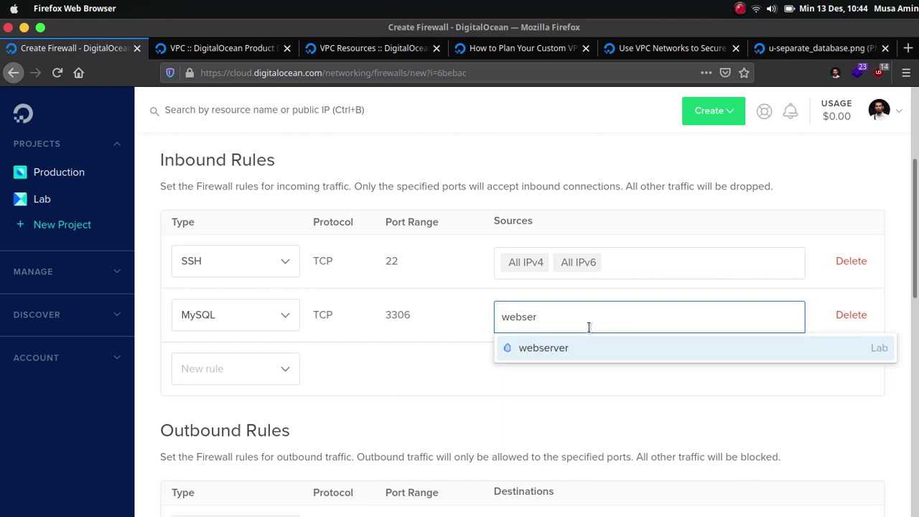
click(559, 348)
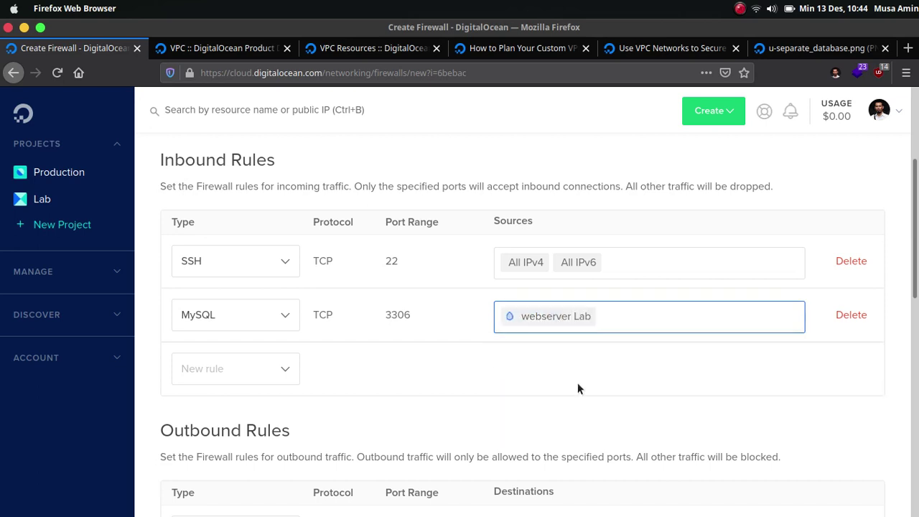
click(578, 384)
scroll(578, 384, down, 2)
scroll(220, 291, up, 1)
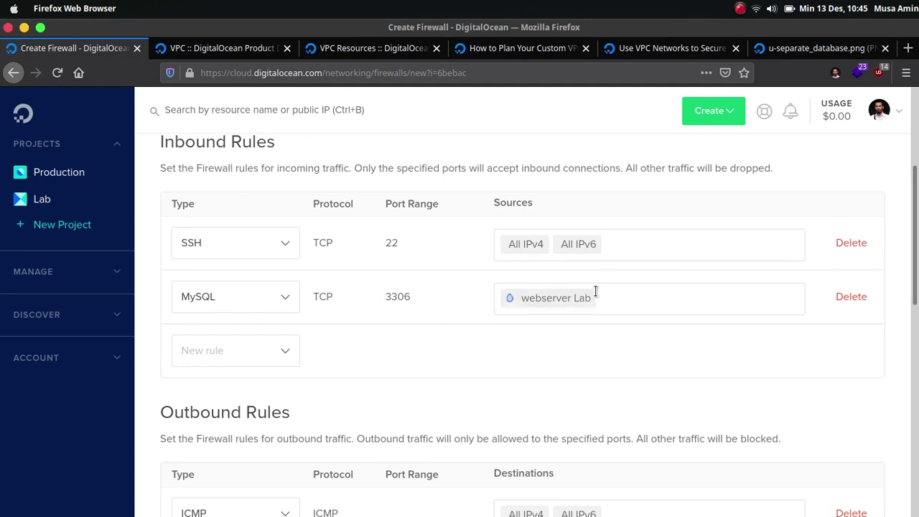
Step: Apply fw-db to the database Droplet, create the firewall, and dismiss the success notice
scroll(914, 237, down, 2)
scroll(914, 237, down, 9)
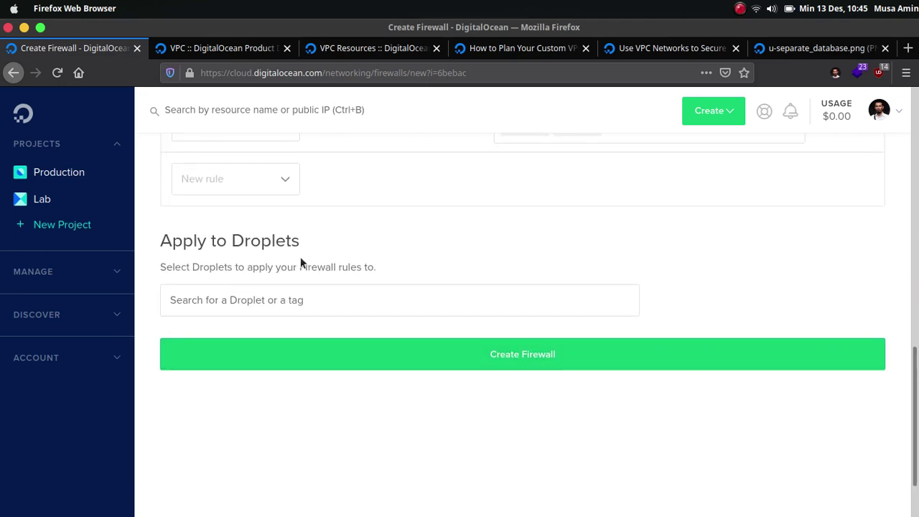
click(230, 302)
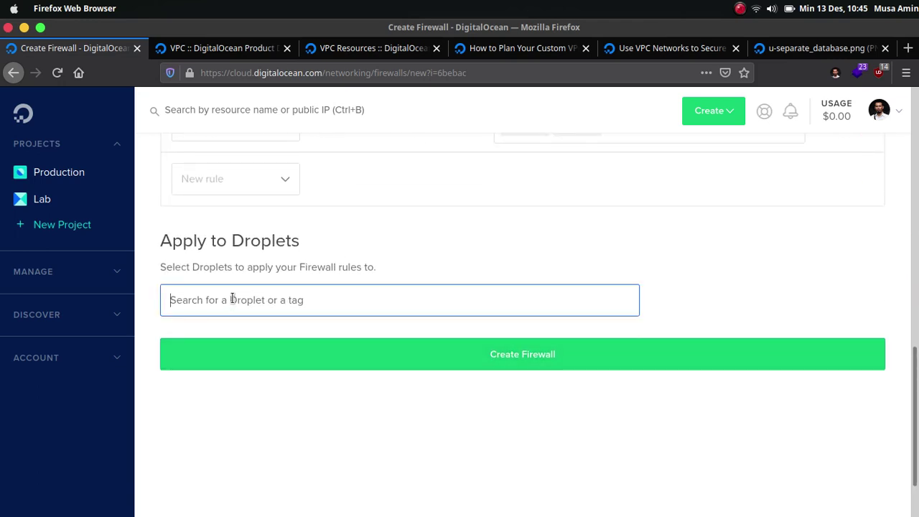
text(data)
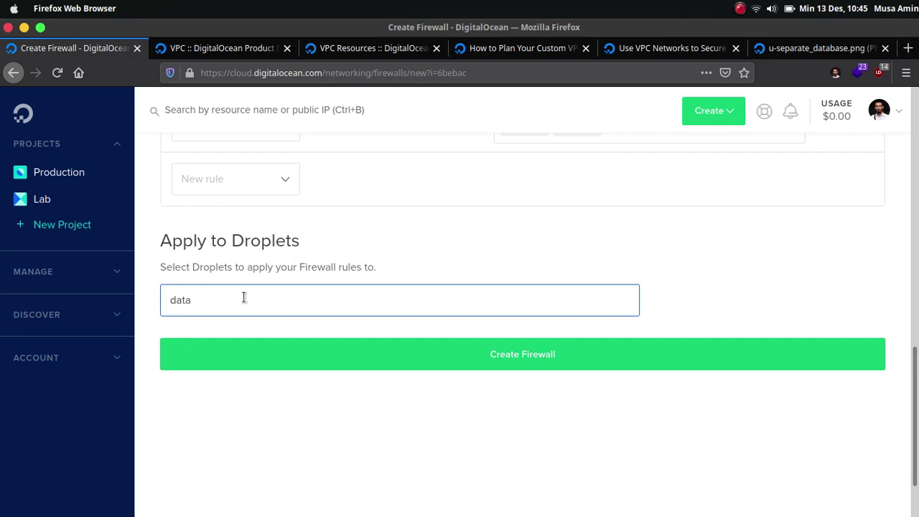
click(222, 355)
click(266, 359)
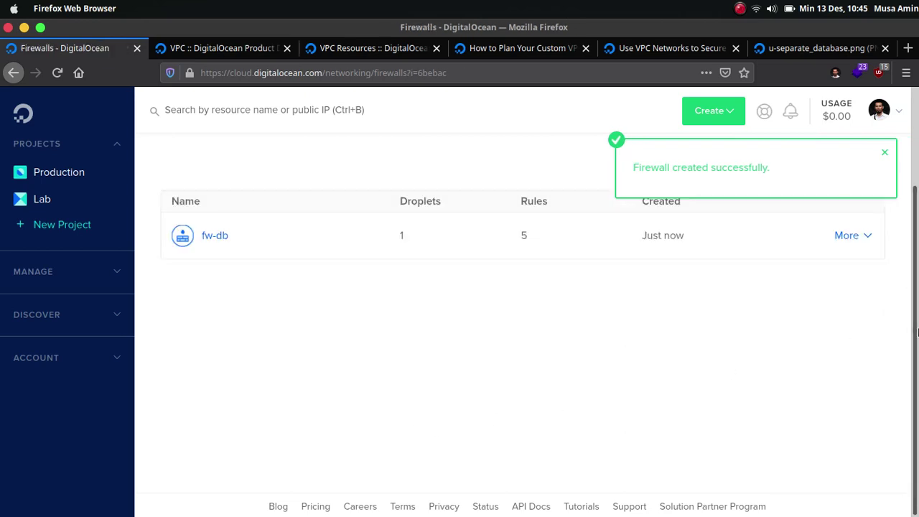
scroll(838, 344, up, 3)
click(887, 155)
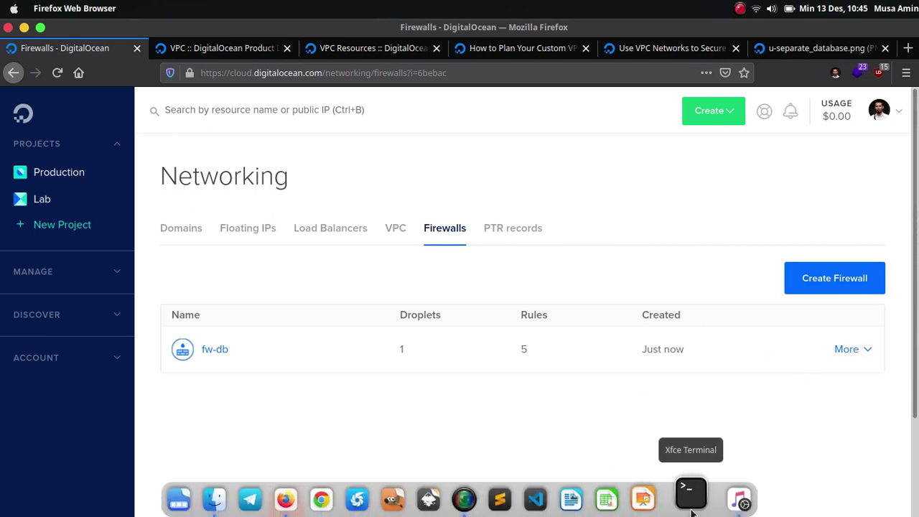
Step: From the laptop, rerun mysql -h 139.59.103.190 and submit the password; the login hangs
click(691, 439)
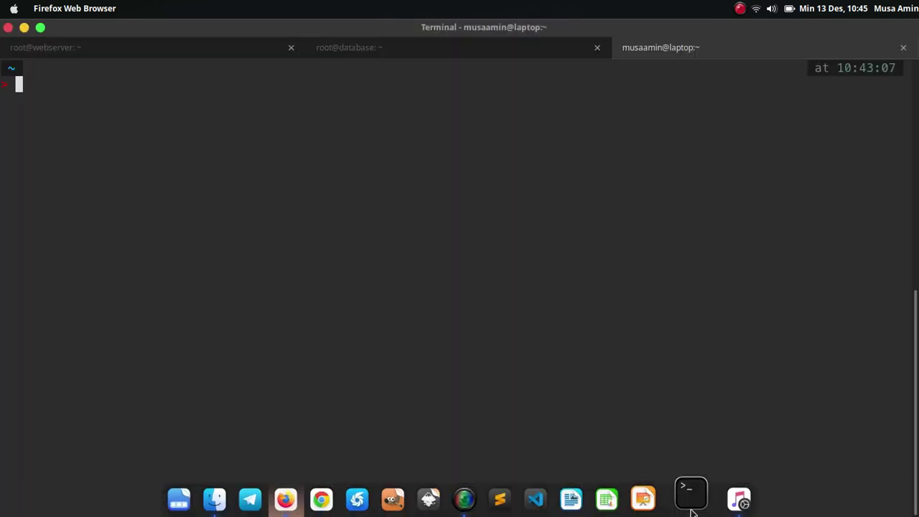
click(543, 51)
click(688, 50)
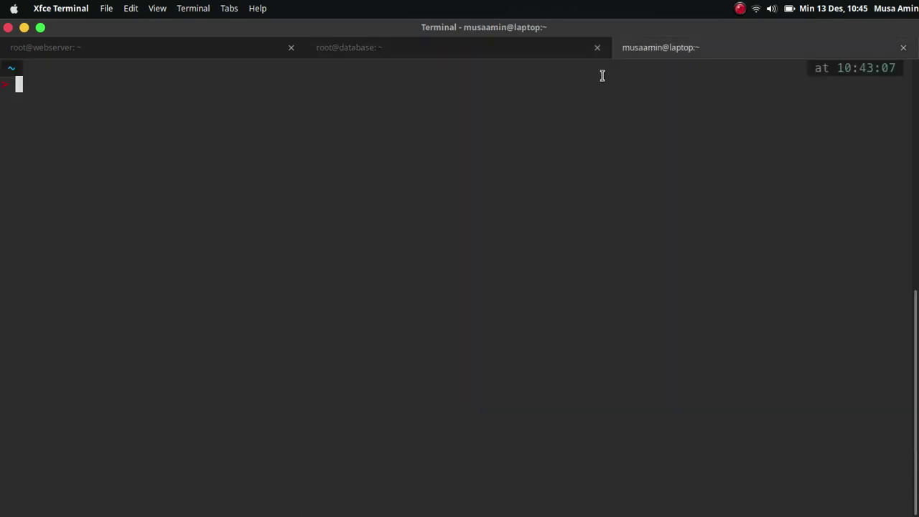
key(Up)
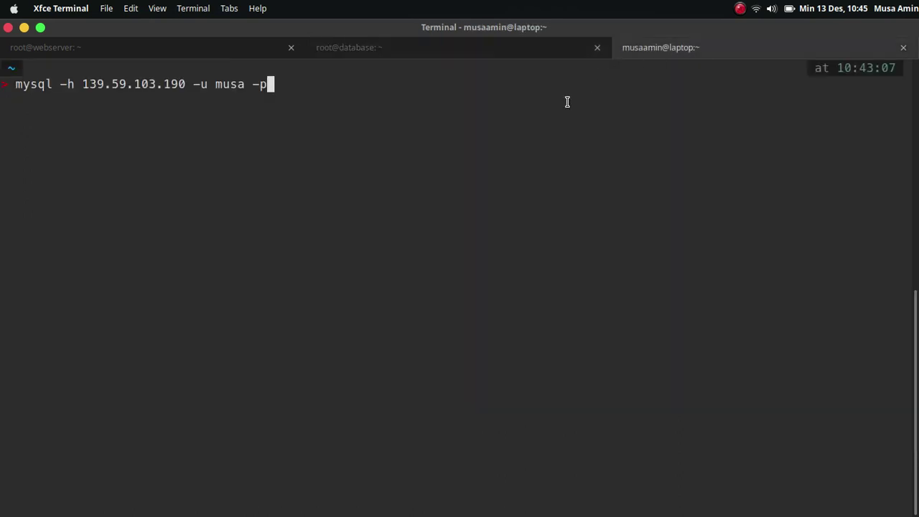
key(Return)
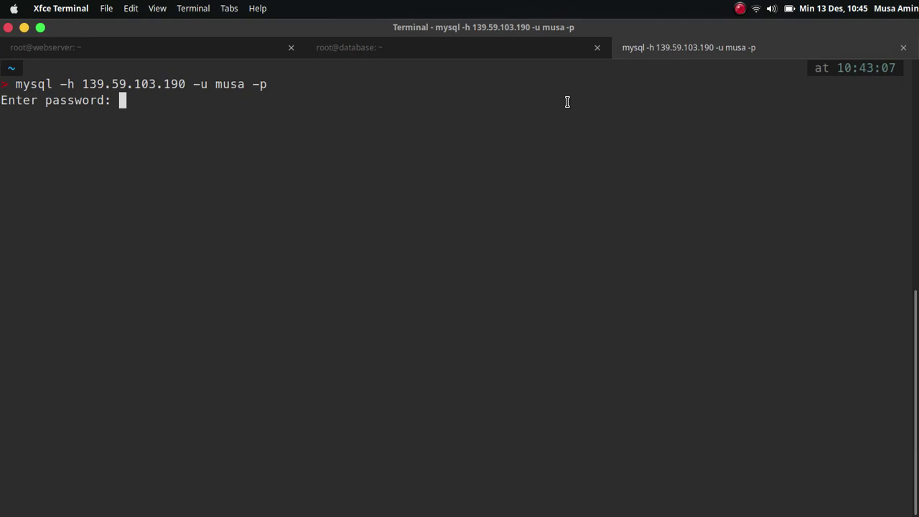
key(Return)
key(alt+Tab)
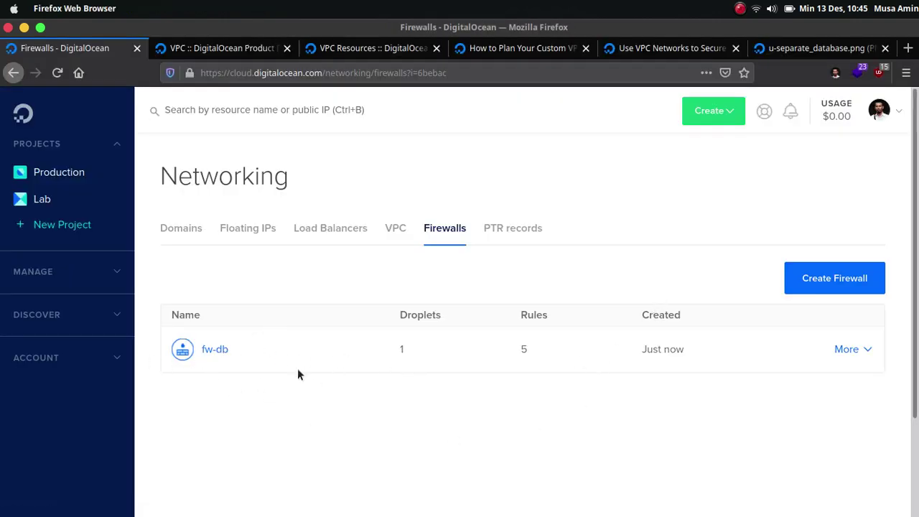
Step: Open fw-db's rules and confirm MySQL 3306 accepts only the webserver Droplet as source
click(852, 349)
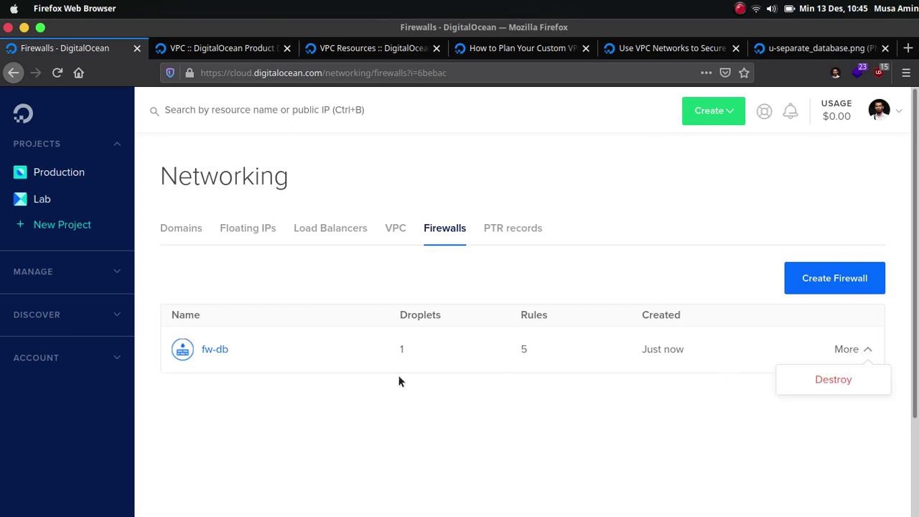
click(213, 351)
scroll(481, 353, down, 5)
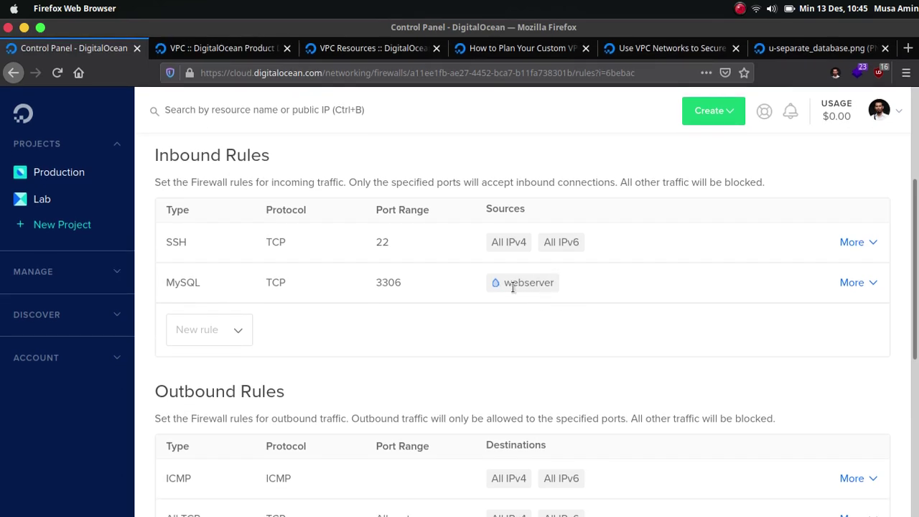
key(alt+Tab)
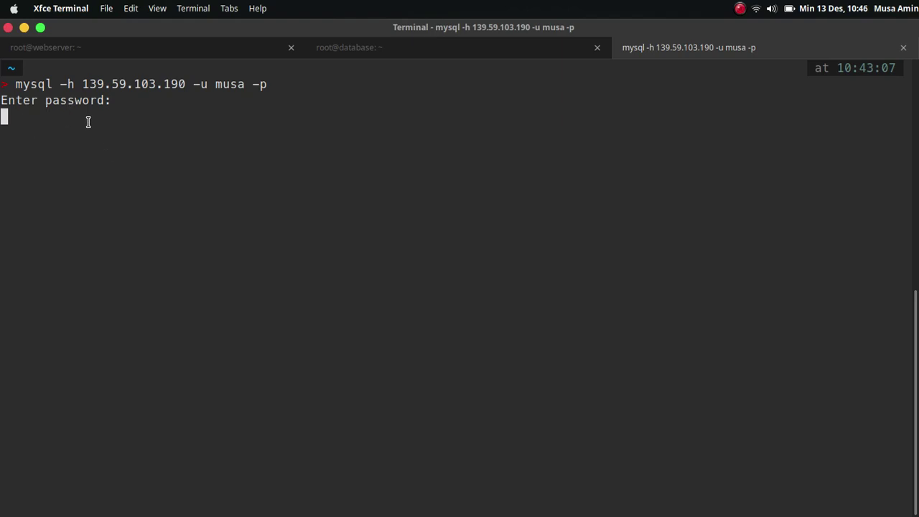
Step: Cancel the hung laptop connection, then log in to MariaDB at 192.168.0.3 from webserver as webapp
key(ctrl+c)
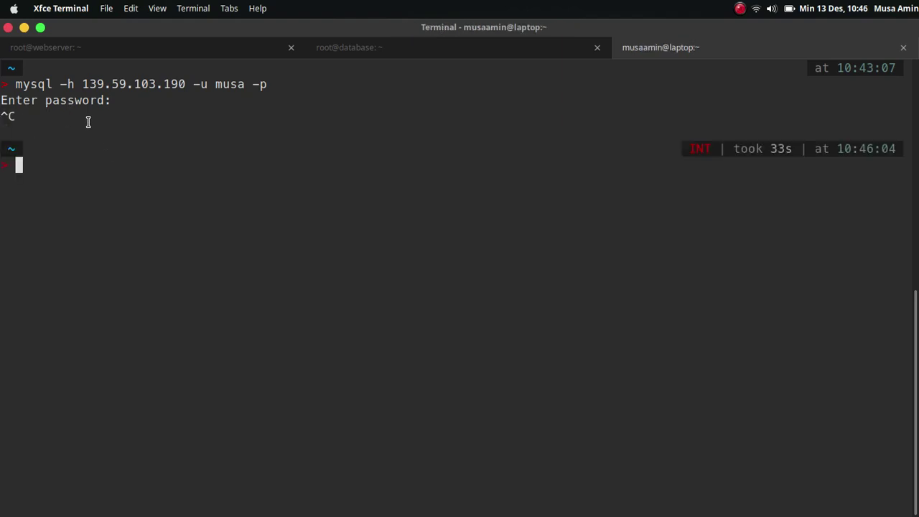
click(171, 50)
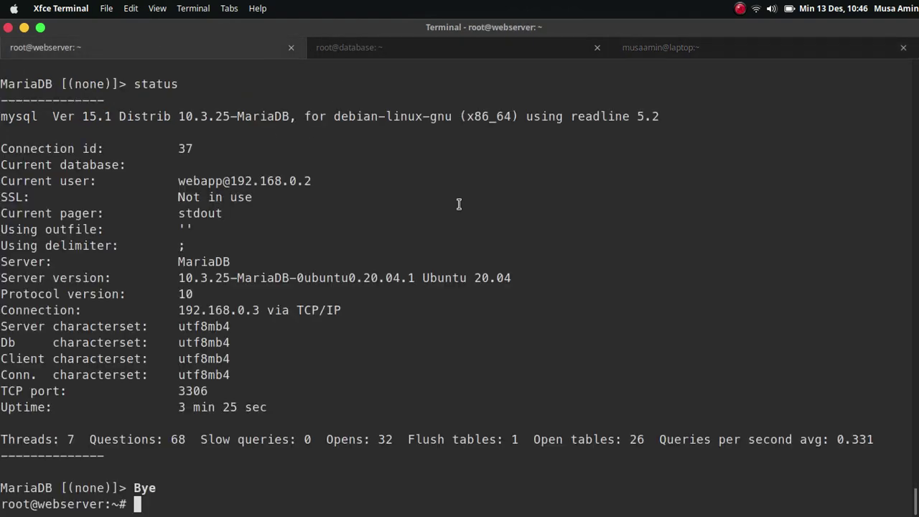
key(Up)
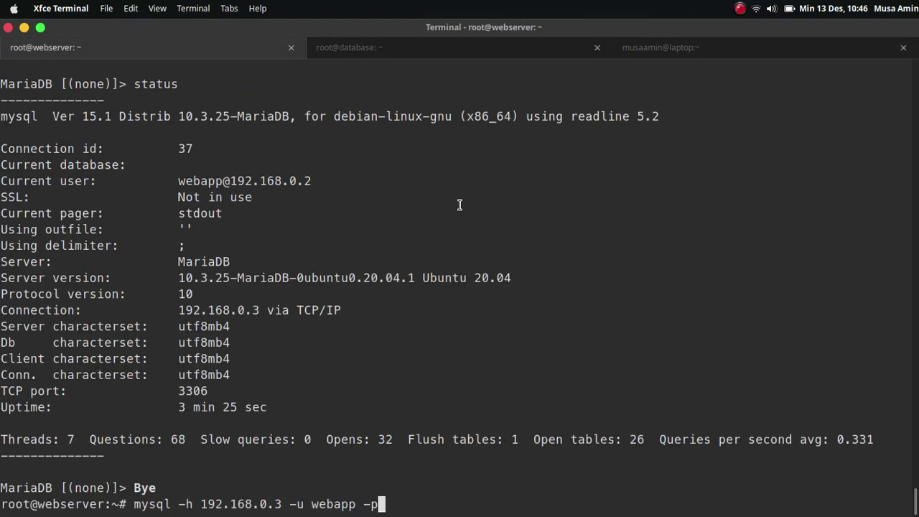
key(ctrl+l)
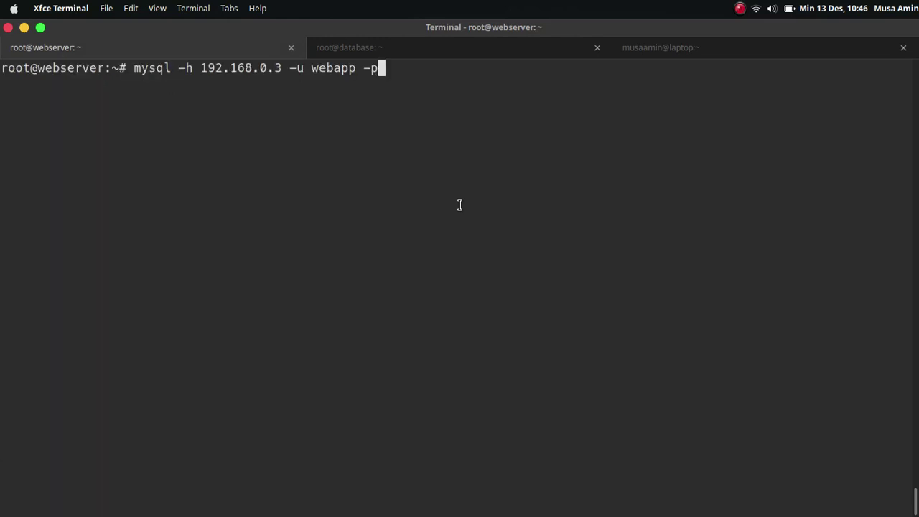
double_click(60, 74)
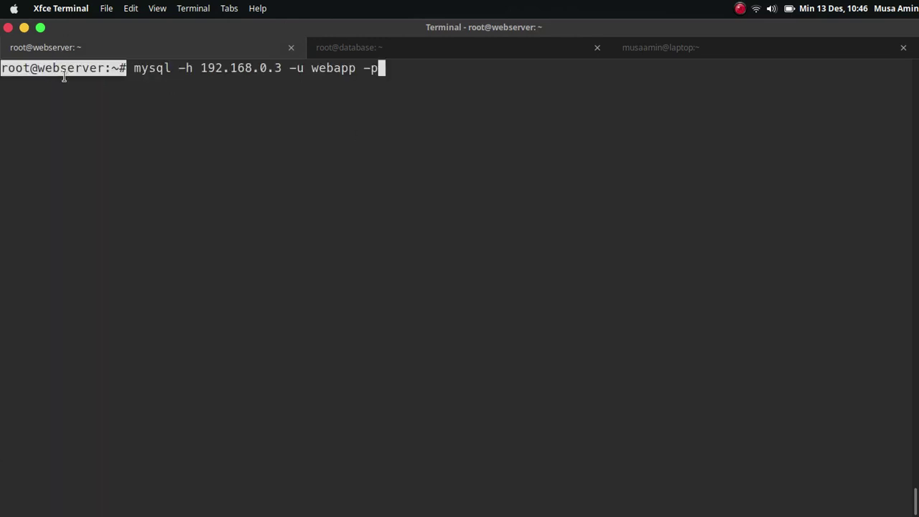
key(Return)
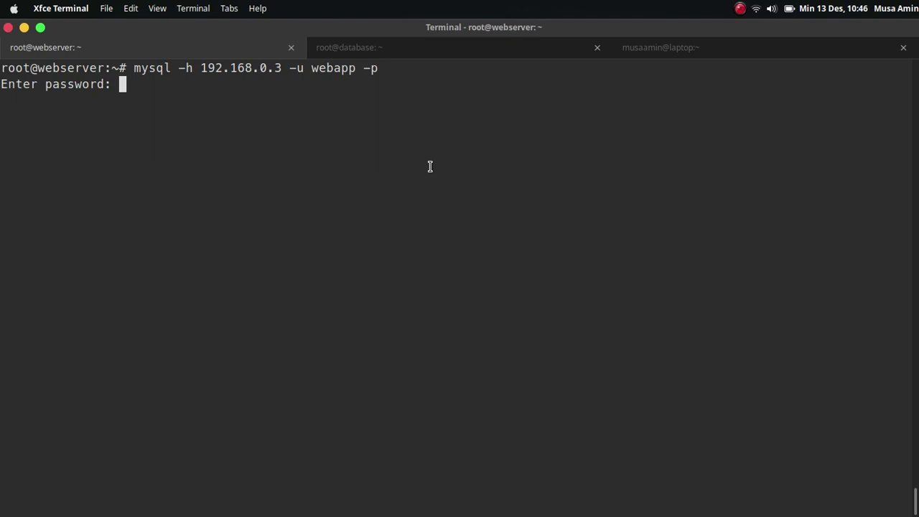
key(Return)
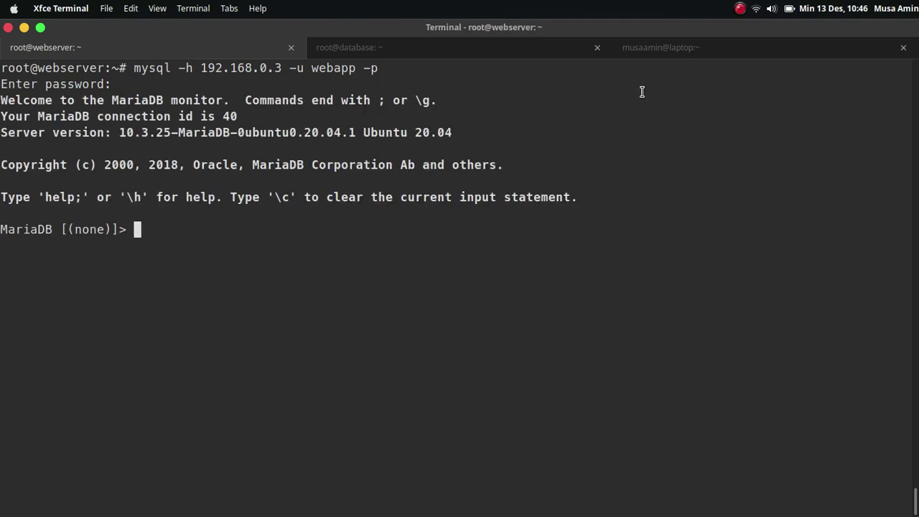
click(683, 55)
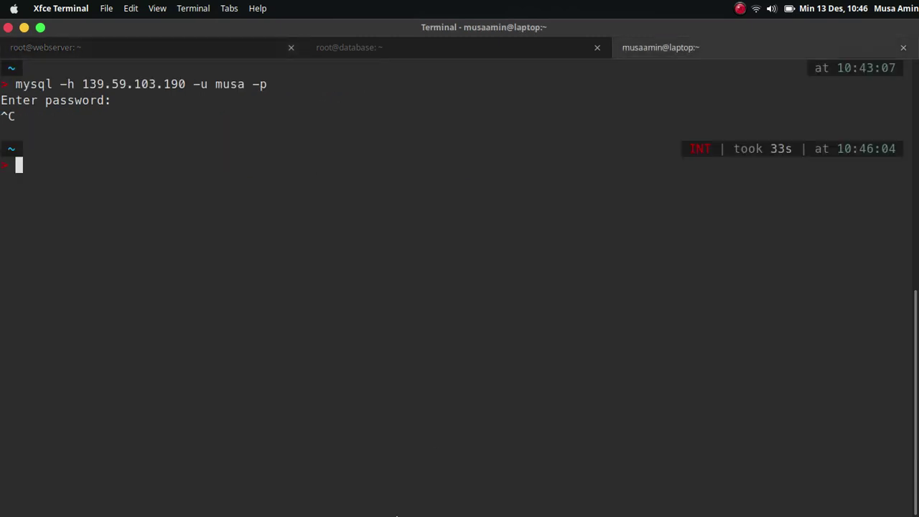